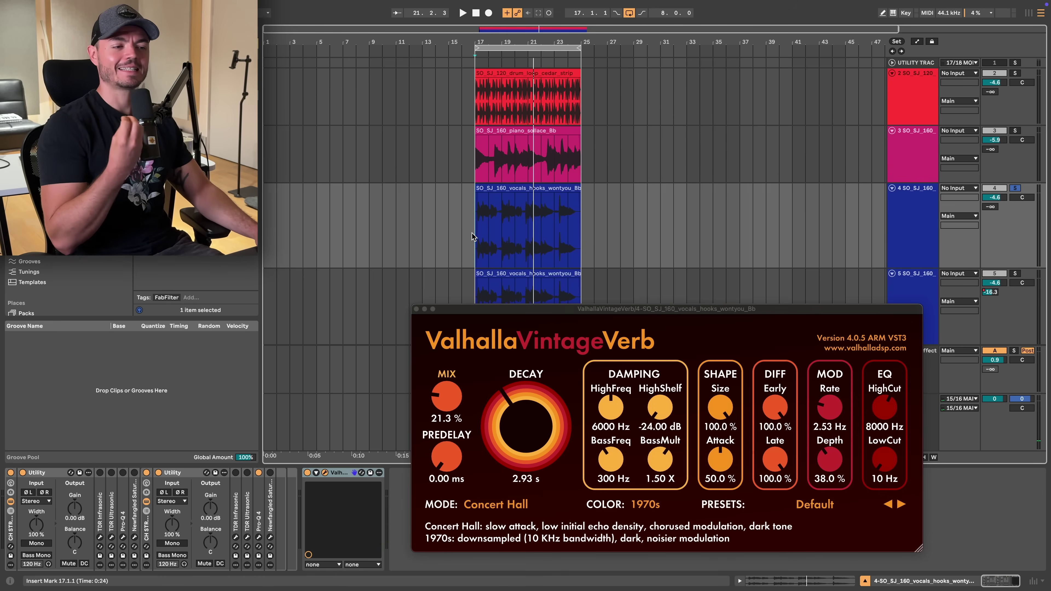
Take vocal track 4 out of solo, deactivate vocal track 5 and play the loop in the full mix
left_click(1015, 188)
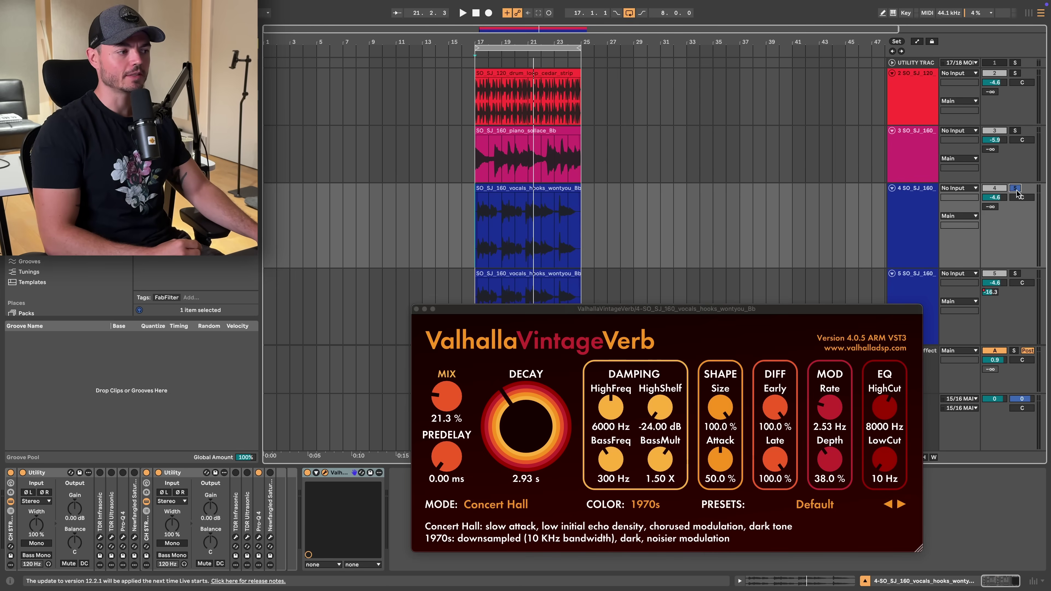
left_click(995, 273)
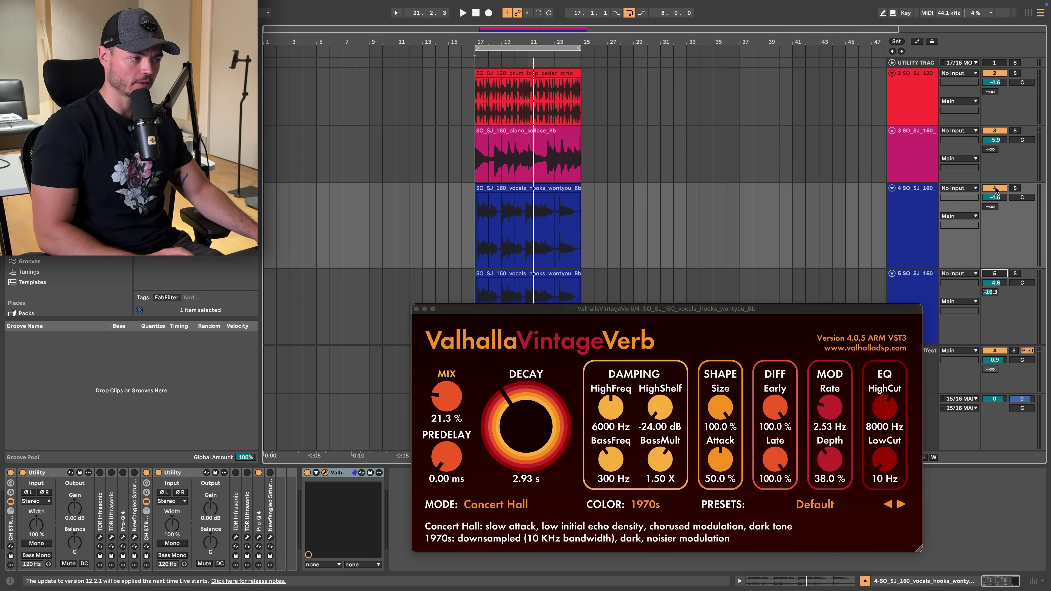
key("space")
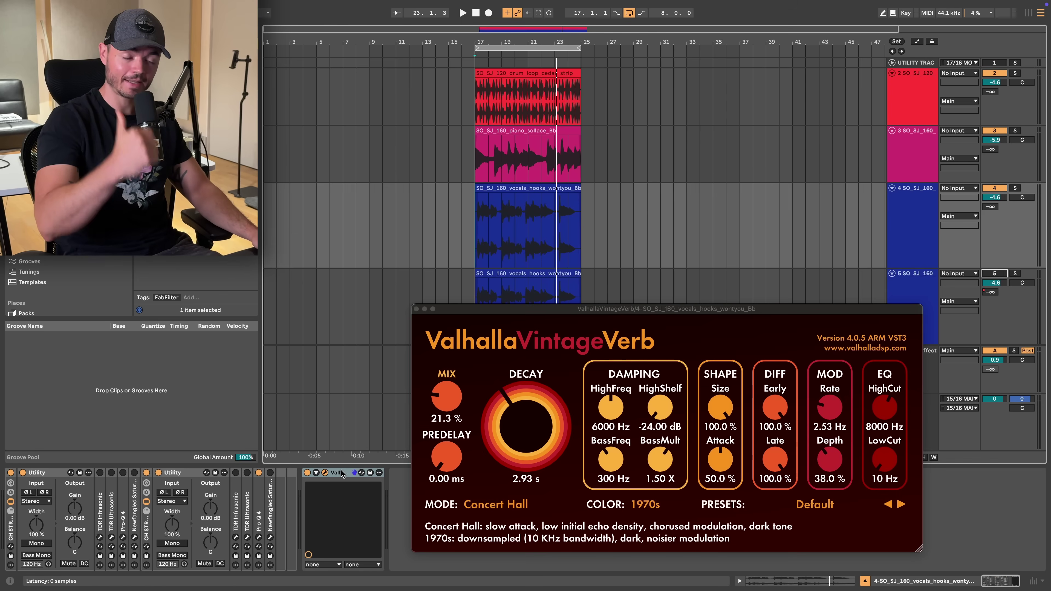
Compare the reverb insert on vocal track 4 with the effect rack and ValhallaVintageVerb settings on return track A
mouse_move(442, 400)
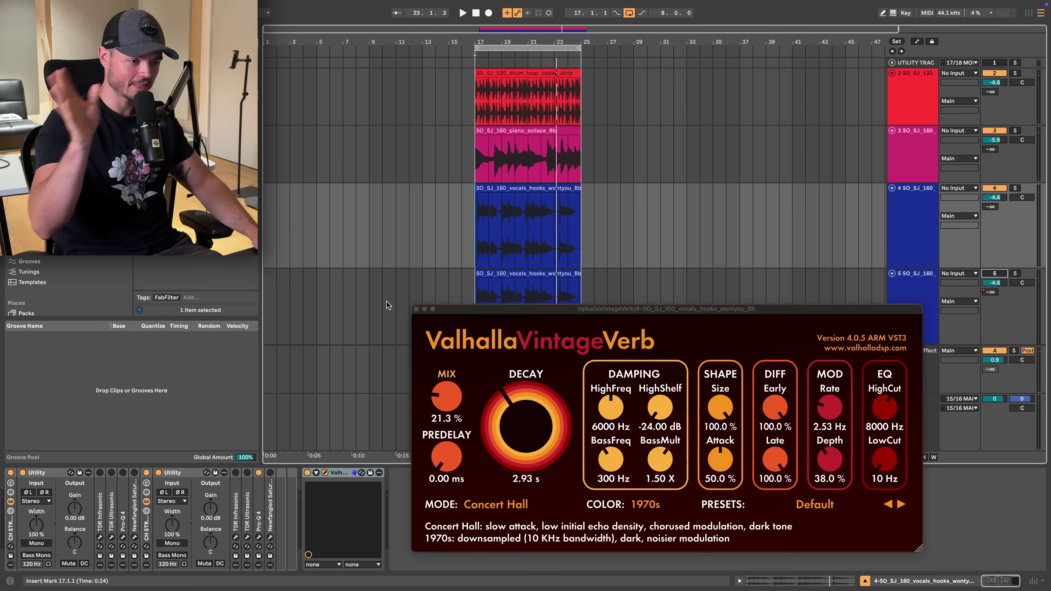
left_click(416, 309)
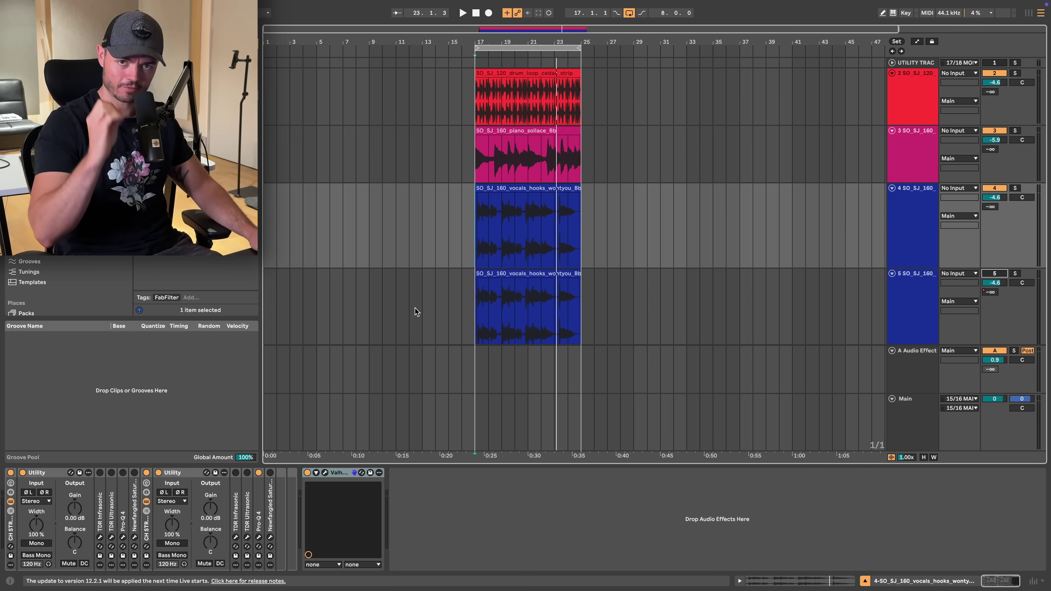
left_click(911, 215)
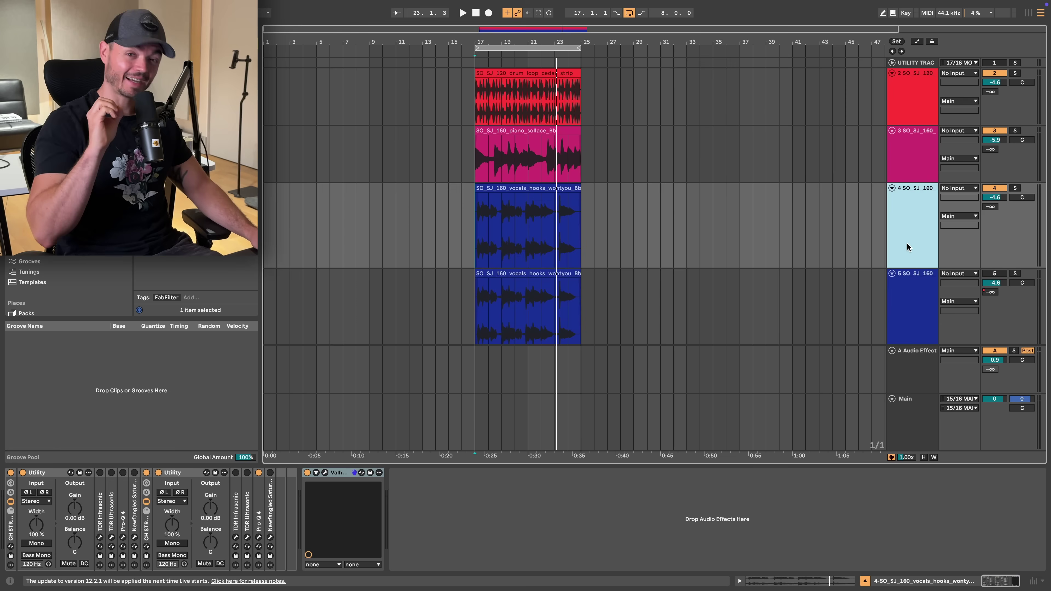
left_click(923, 375)
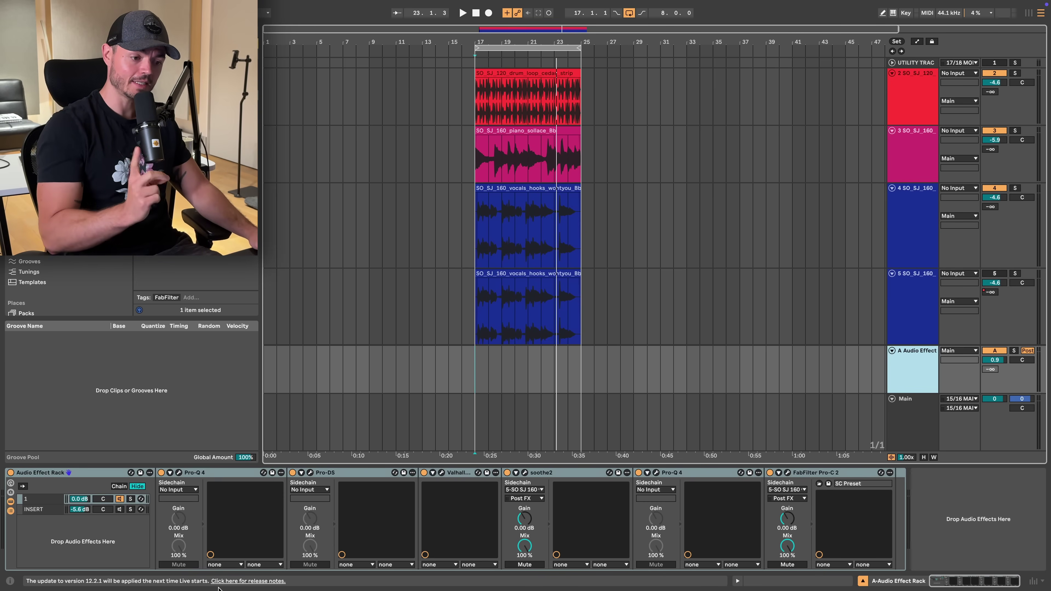
left_click(441, 472)
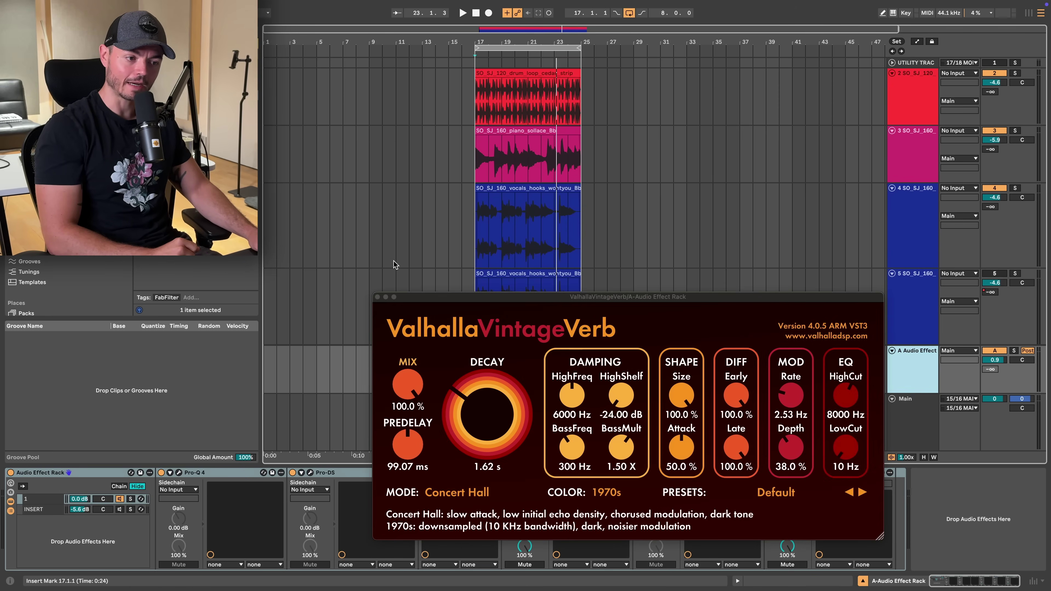
left_click(377, 297)
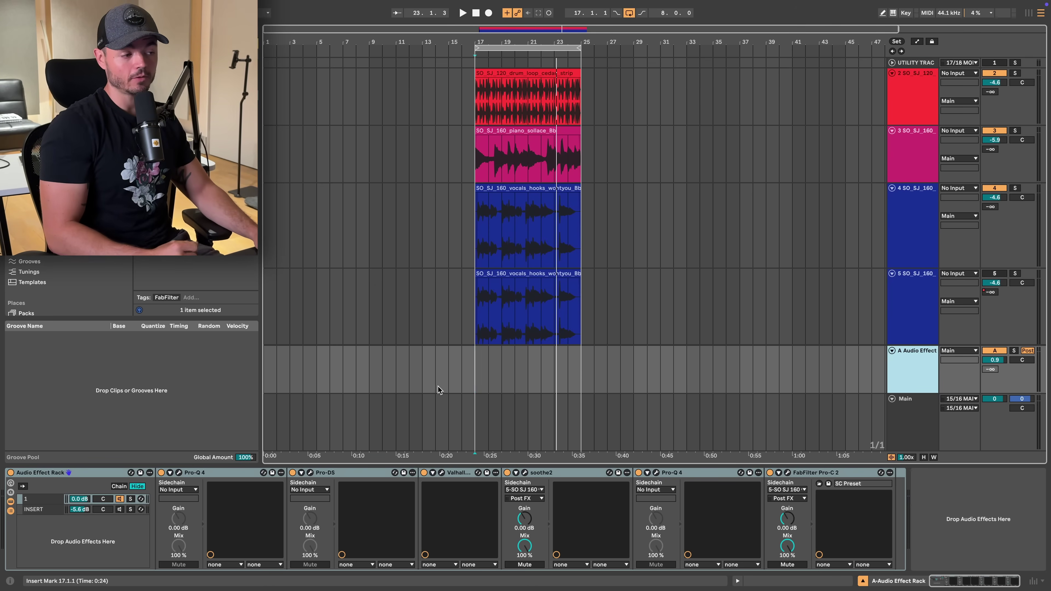
left_click(915, 234)
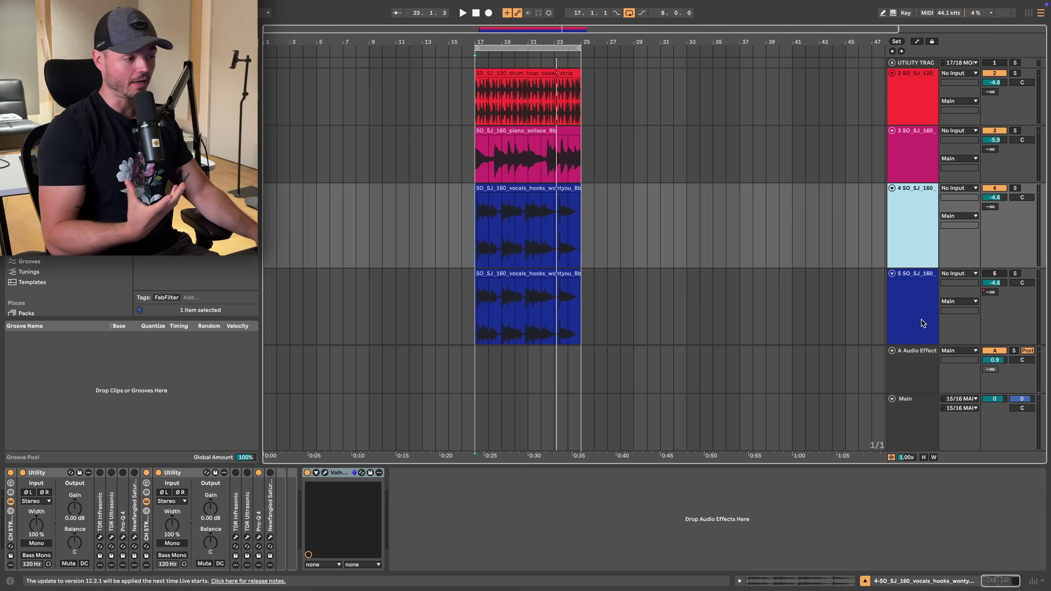
left_click(923, 375)
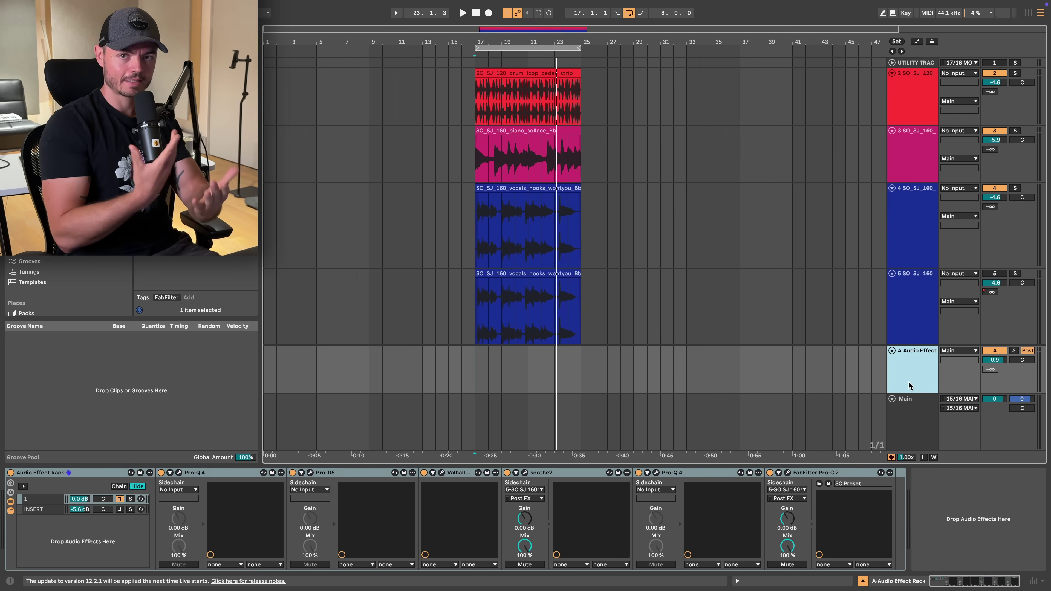
Deactivate vocal track 4, activate and solo vocal track 5, and place the insert marker at 17.1.1
left_click(911, 232)
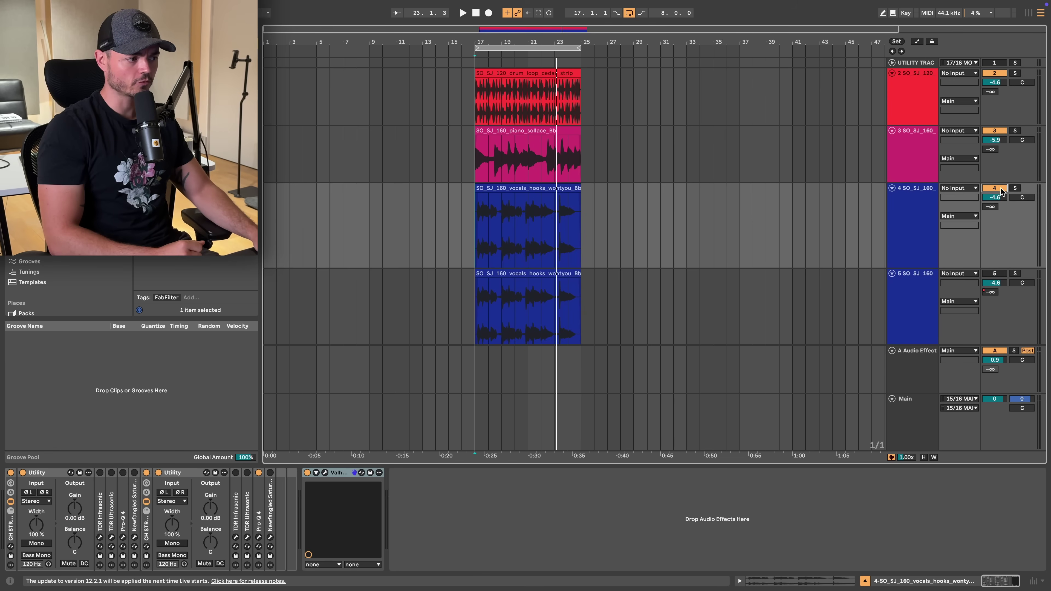
left_click(906, 301)
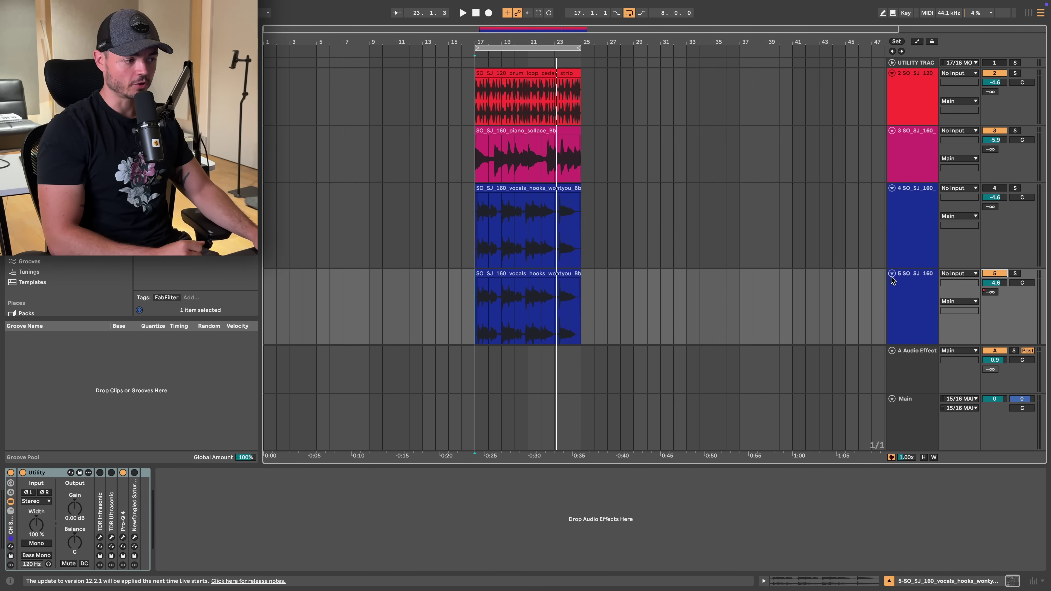
left_click(920, 301)
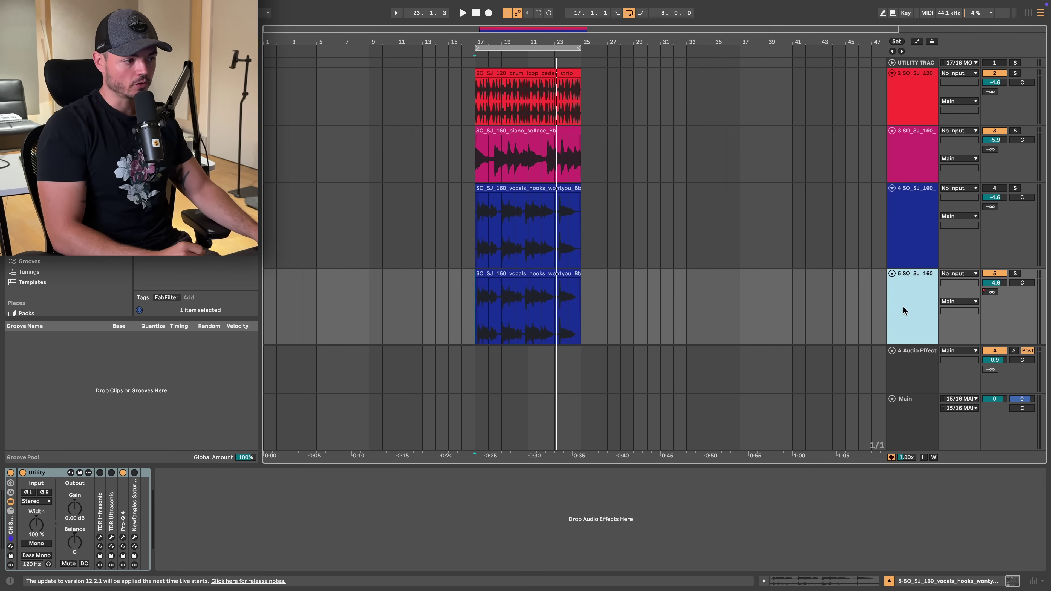
left_click(1015, 274)
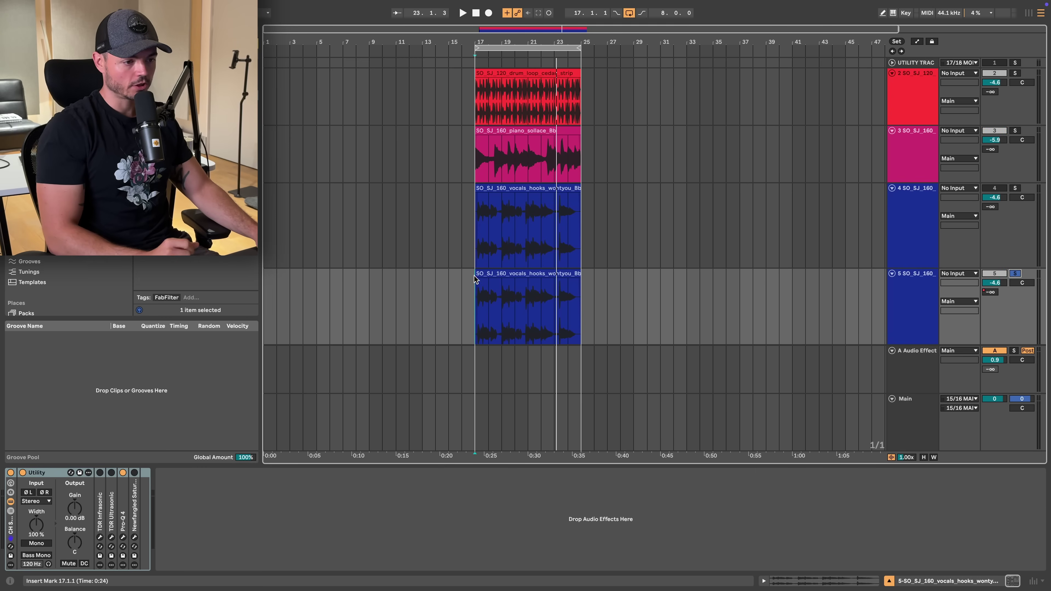
left_click(480, 305)
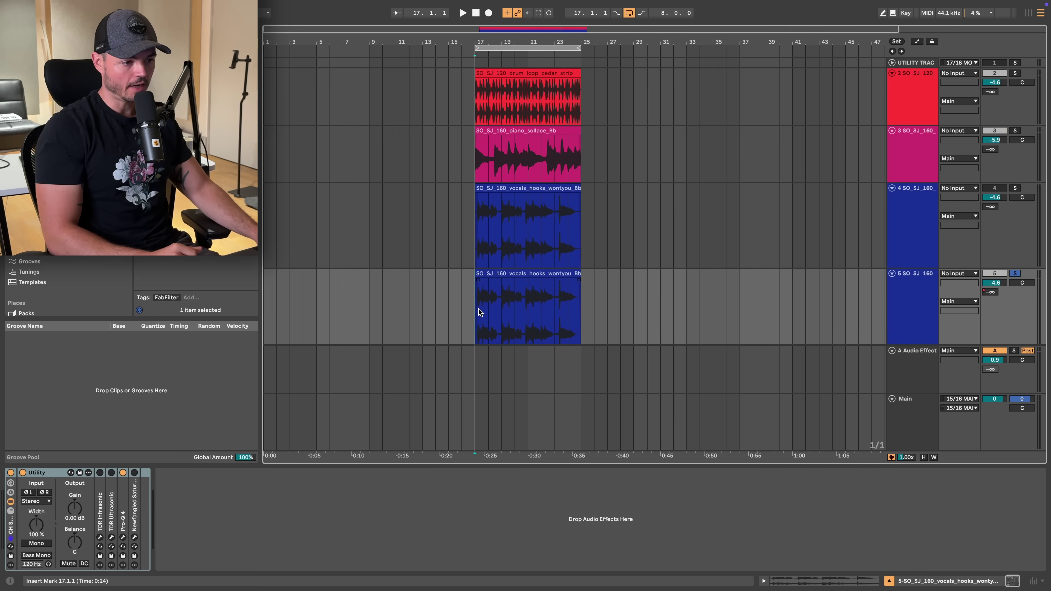
Review the ValhallaVintageVerb settings on return track A and listen to the soloed vocal with the send reverb
left_click(910, 383)
left_click(442, 472)
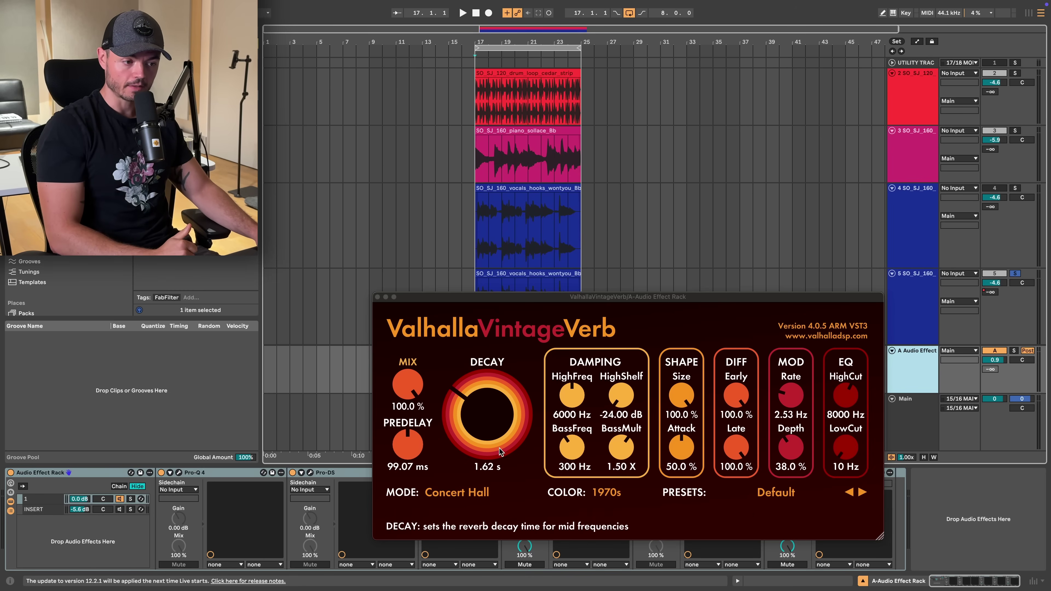
left_click(377, 297)
key("space")
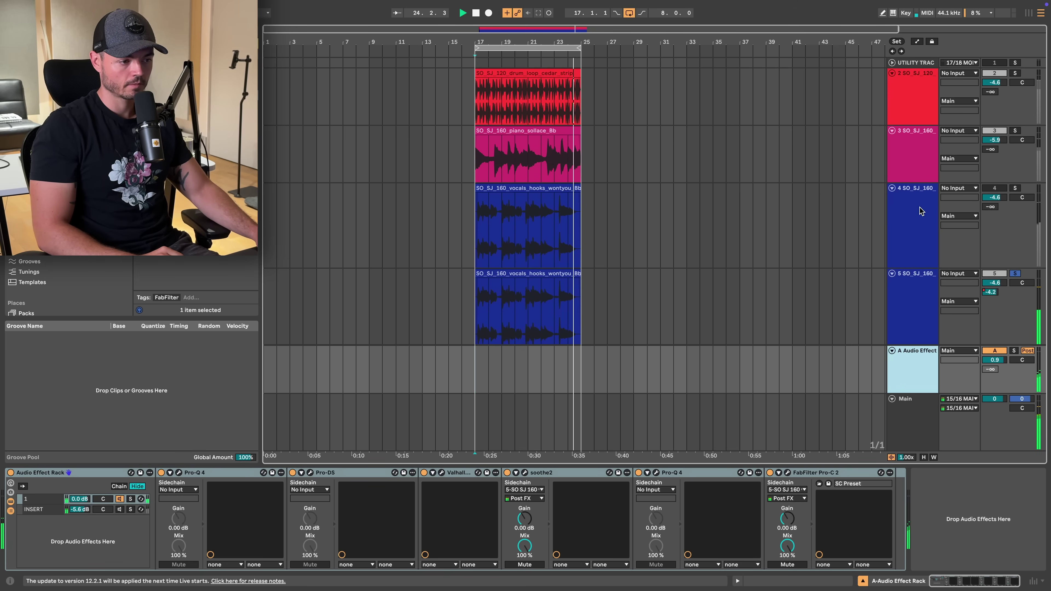
key("space")
Solo vocal track 4 and lower its ValhallaVintageVerb mix to 15.0 % during playback
left_click(1017, 189)
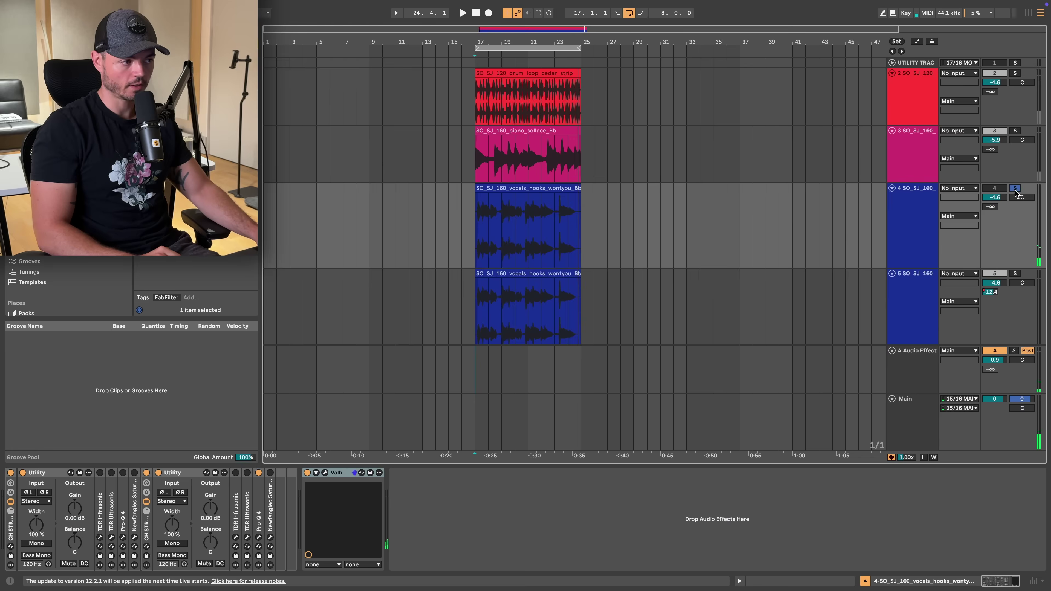
key("space")
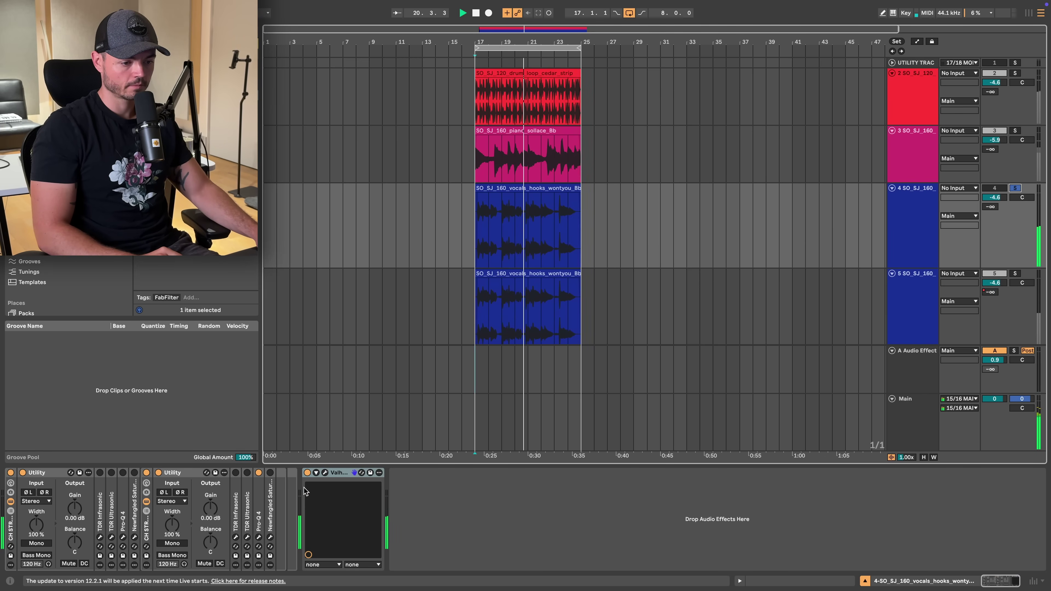
key("super+alt+p")
left_click_drag(462, 401, 458, 419)
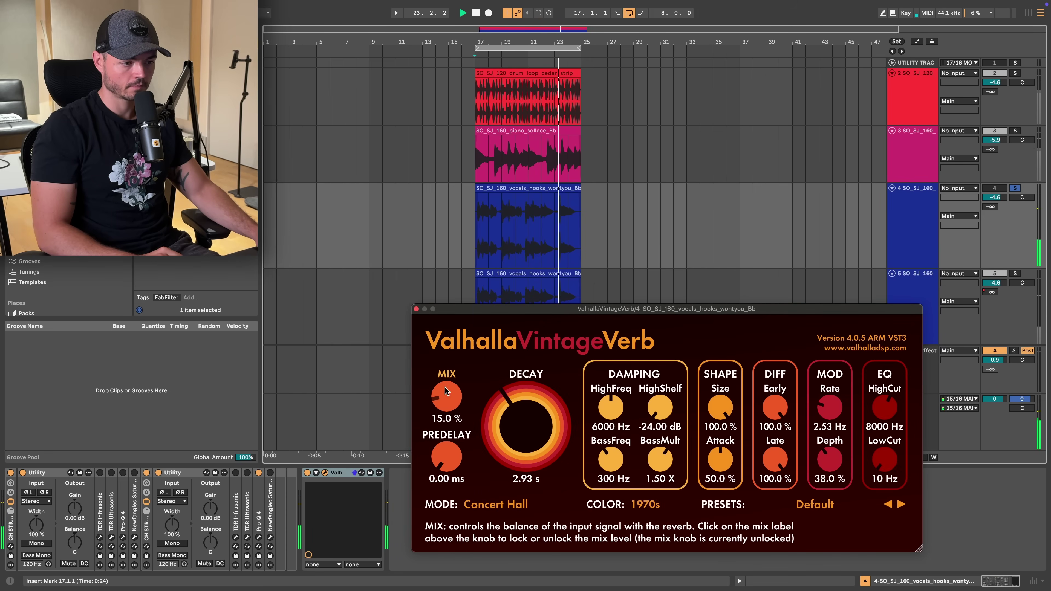
left_click(416, 309)
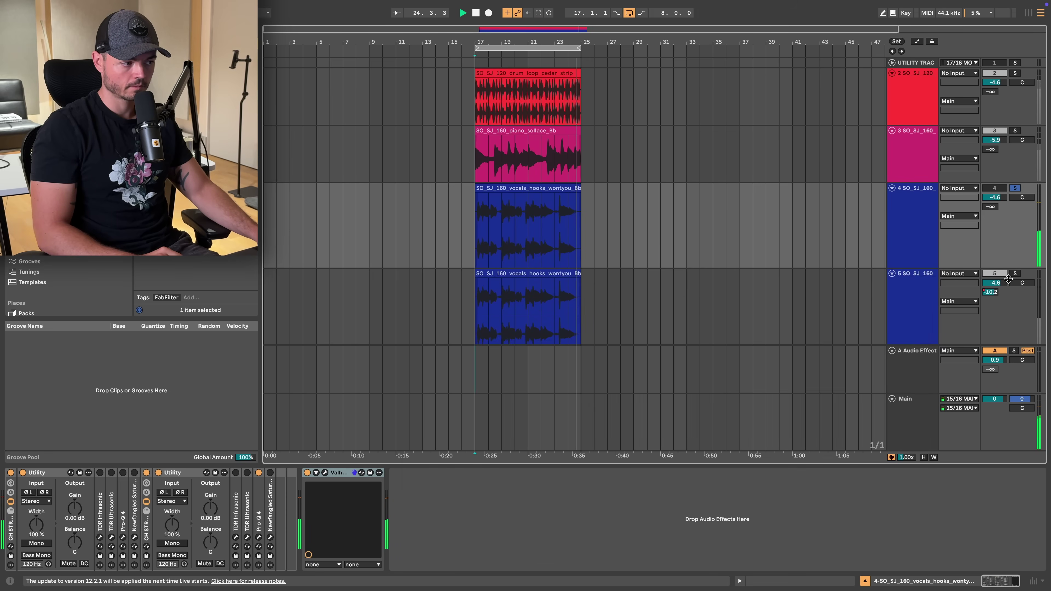
Solo vocal track 5 and, during playback, raise return track A's volume to 6.0 dB before restoring it to 0.9 dB
left_click(1015, 274)
left_click(903, 298)
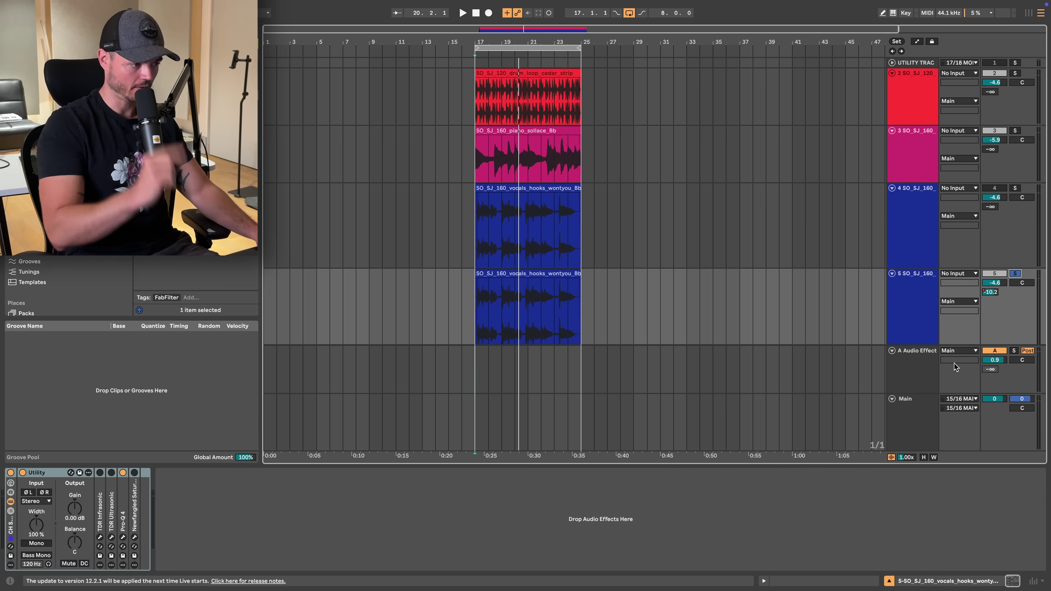
left_click(910, 379)
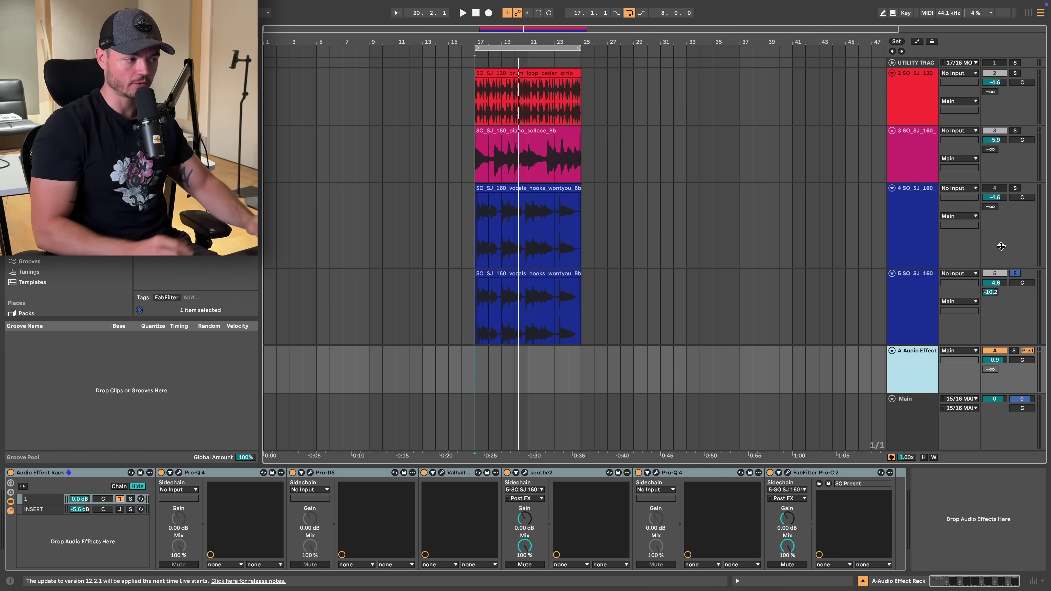
key("space")
left_click_drag(990, 365, 990, 348)
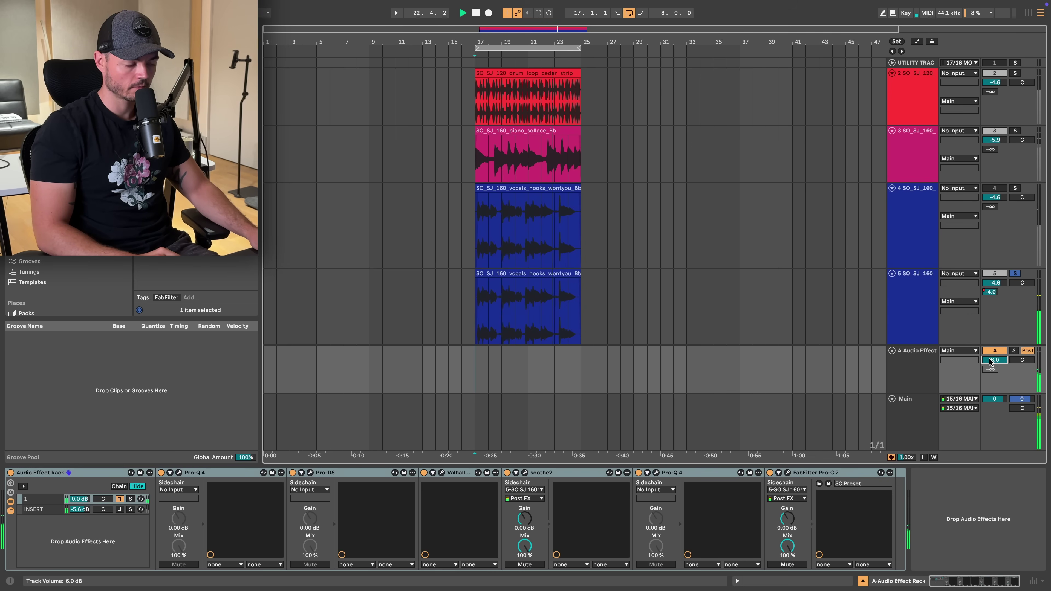
left_click_drag(990, 361, 990, 374)
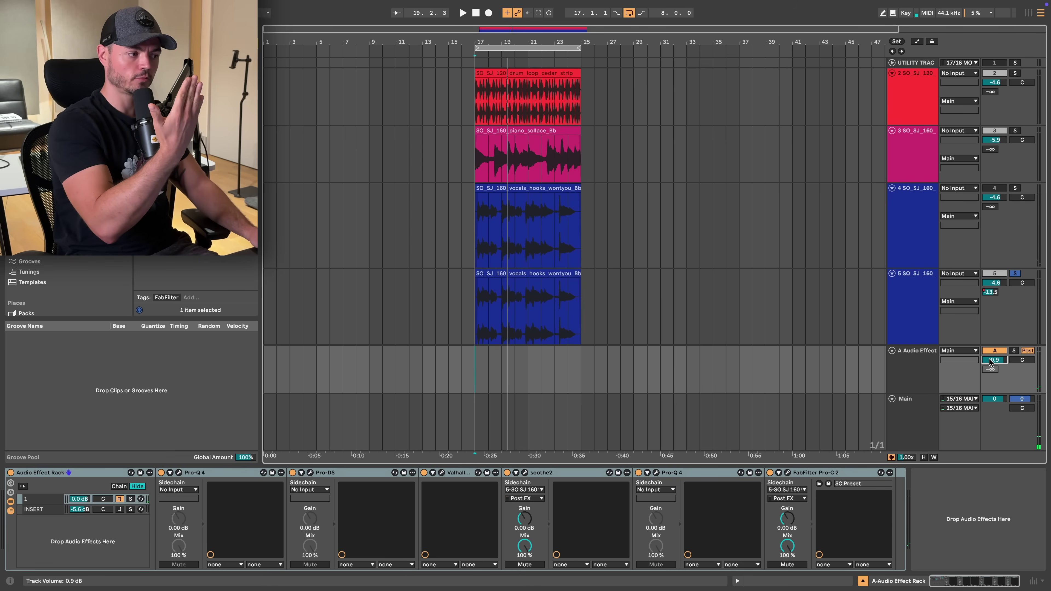
Solo vocal track 4 and adjust its ValhallaVintageVerb mix during playback, ending at 13.7 %
left_click(912, 242)
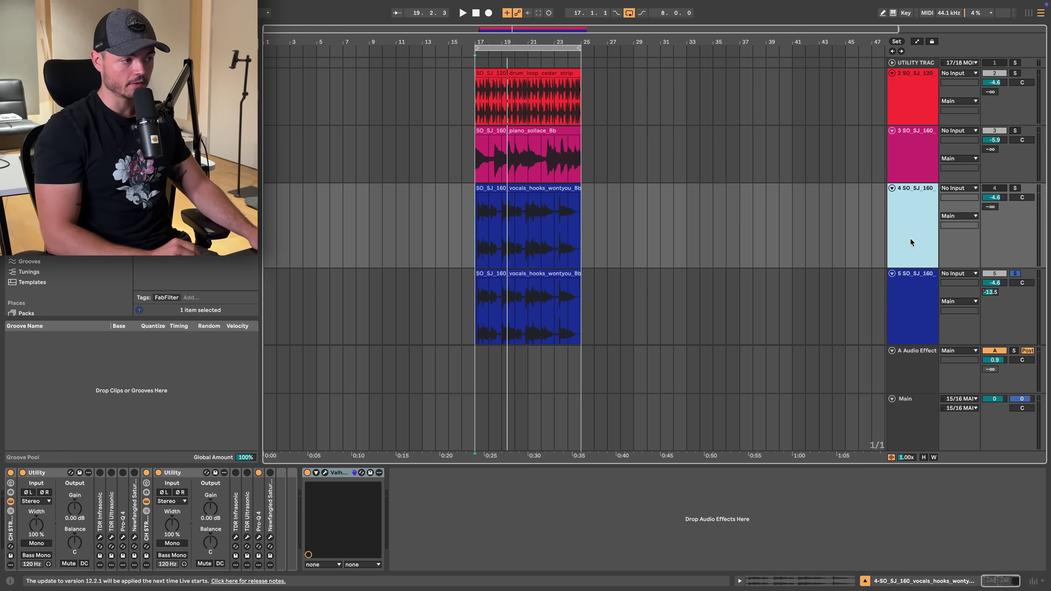
left_click(1015, 188)
key("space")
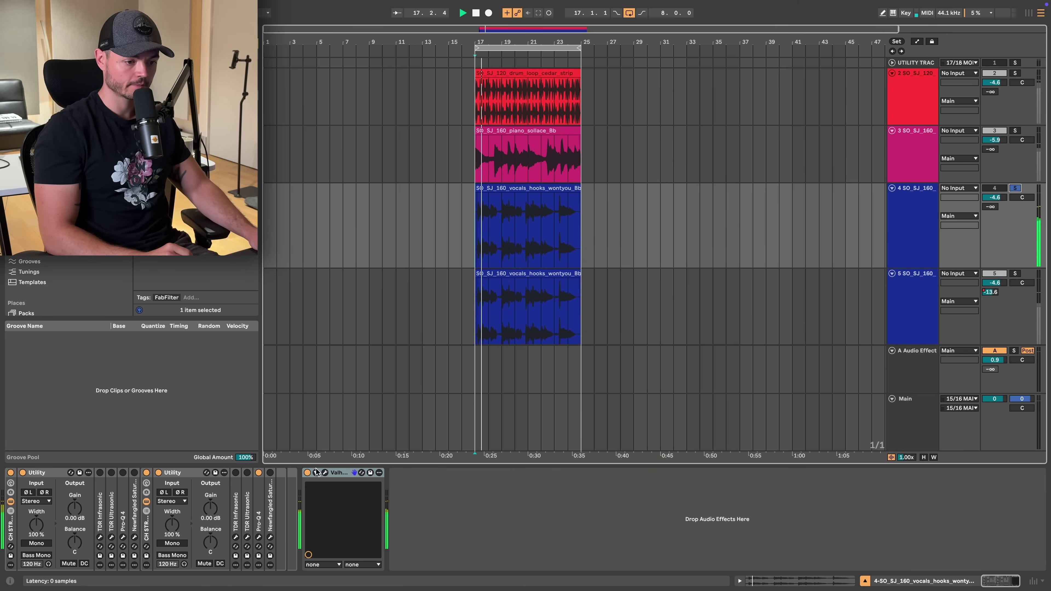
left_click(325, 473)
mouse_move(446, 399)
left_mouse_down()
mouse_move(462, 309)
mouse_move(466, 401)
left_mouse_up()
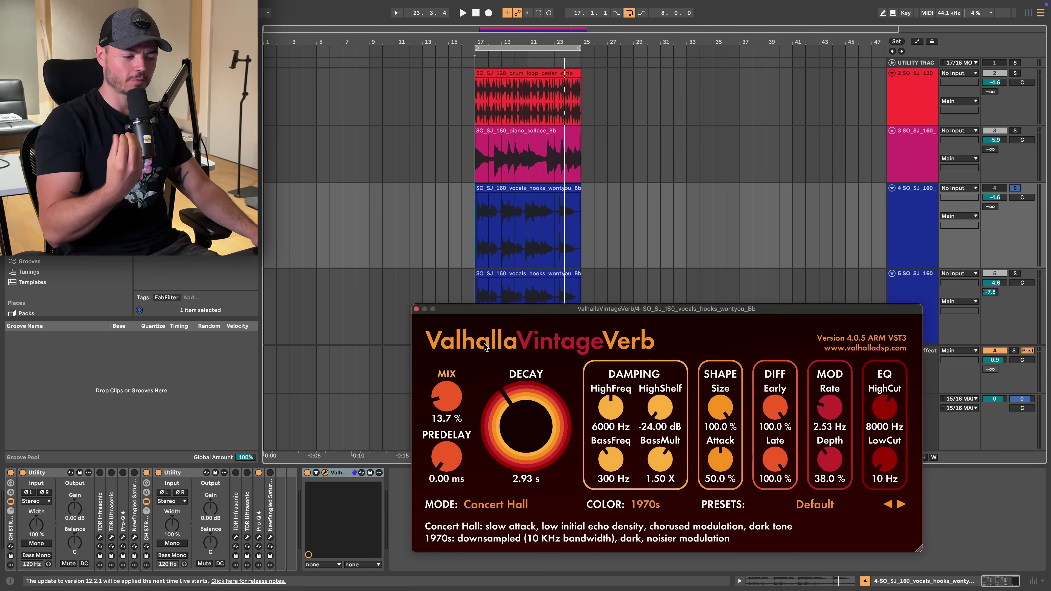
Raise the ValhallaVintageVerb mix on vocal track 4 to 47.6 % and close the plugin window
left_click_drag(540, 314, 568, 305)
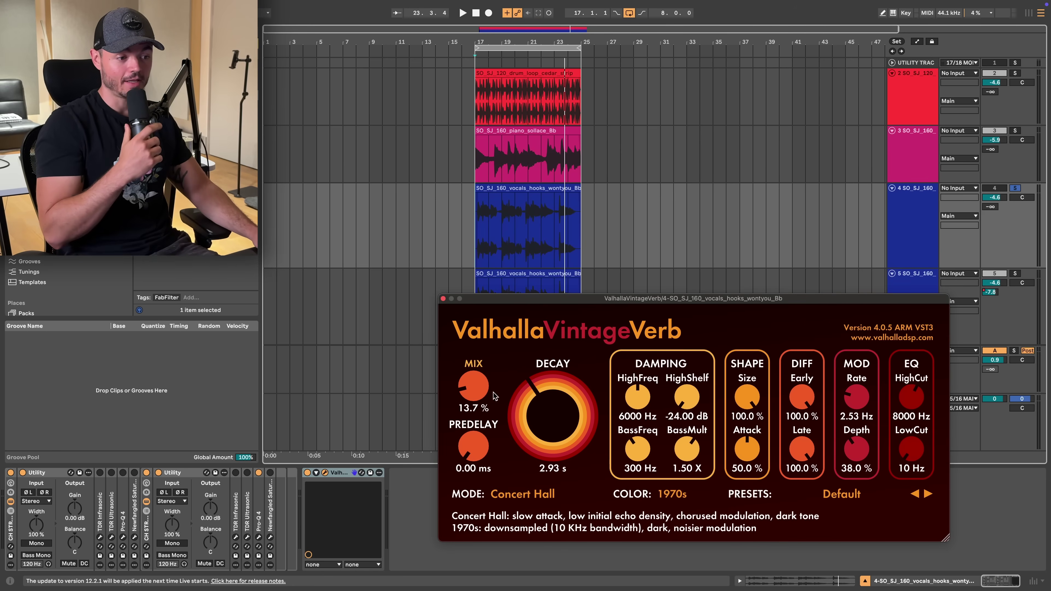
left_click_drag(478, 372, 484, 359)
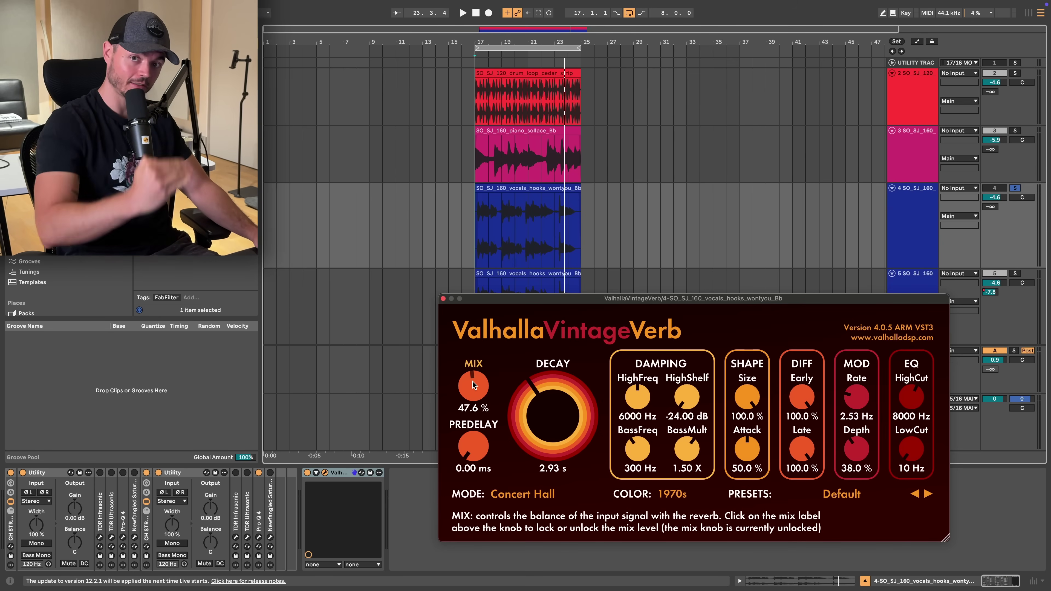
left_click(443, 299)
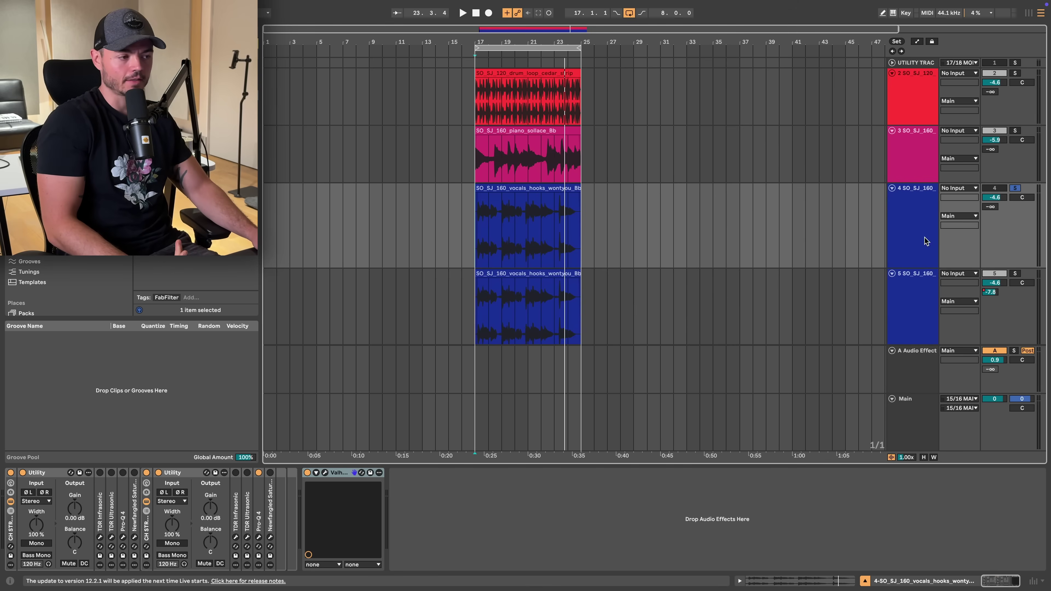
Take vocal track 4 out of solo and select the send level of vocal track 5
left_click(927, 219)
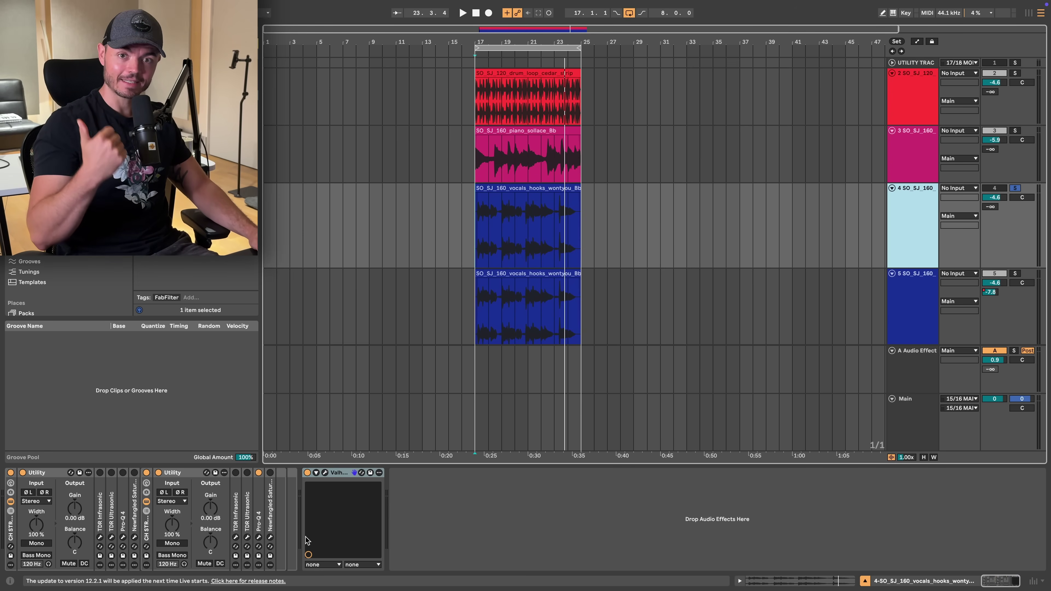
left_click(1015, 189)
left_click(917, 320)
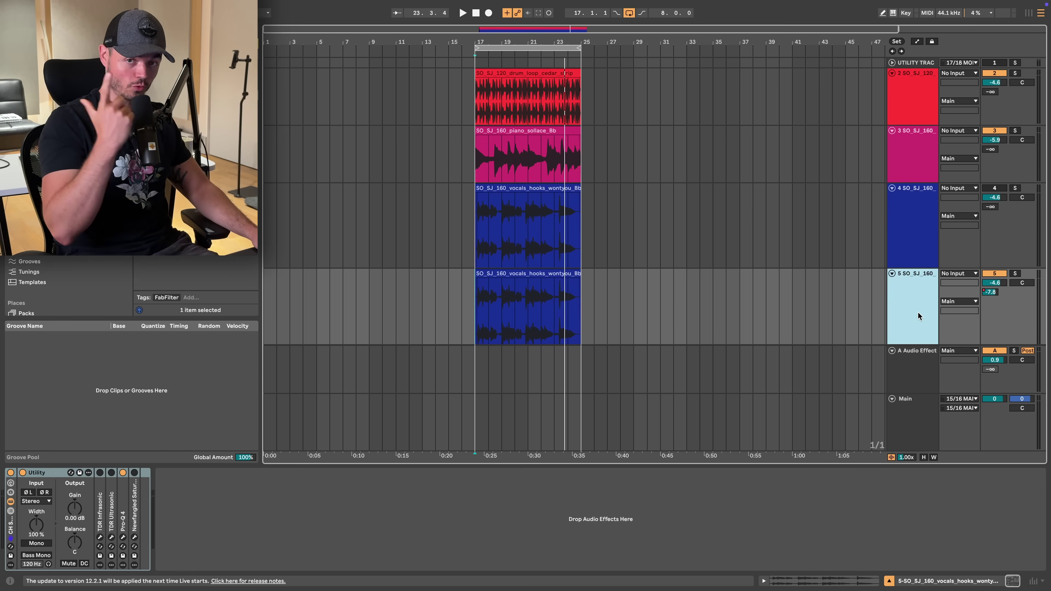
left_click(991, 293)
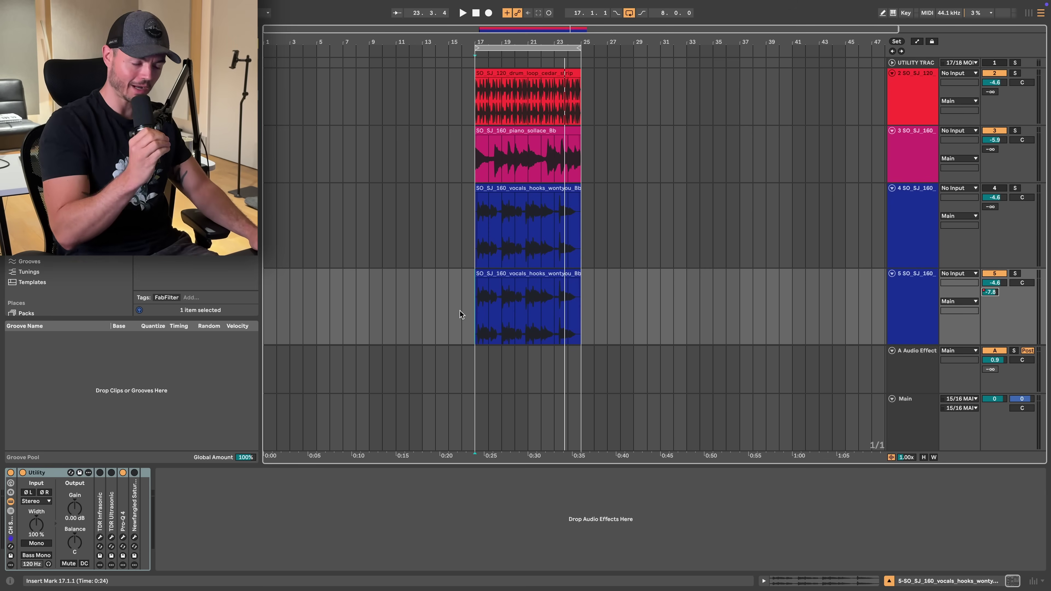
Select the clip on vocal track 4 from bar 17 to 25, then move that time selection to vocal track 5
left_click(932, 293)
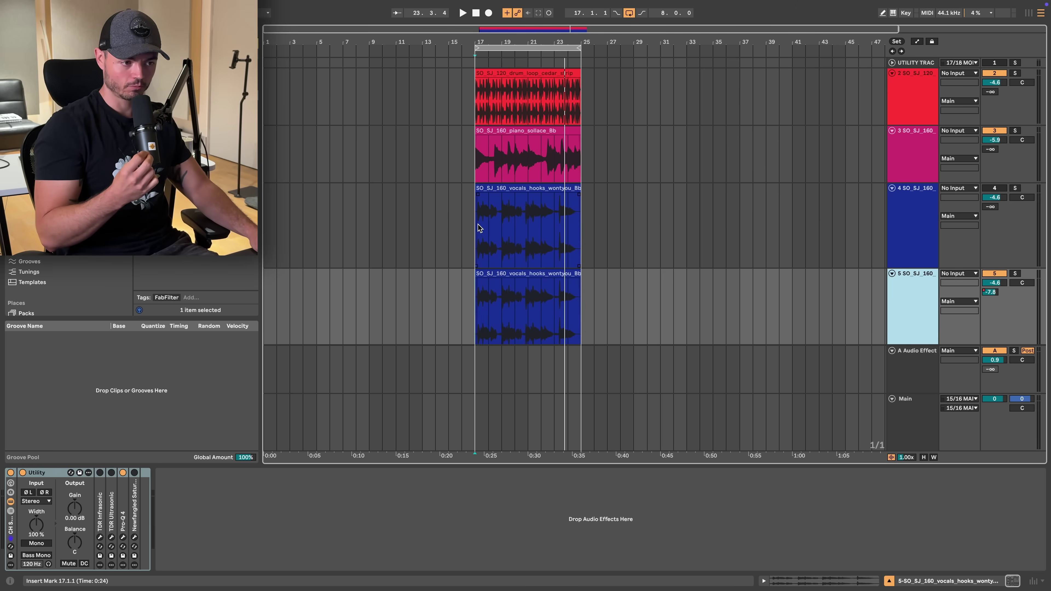
left_click_drag(478, 224, 585, 224)
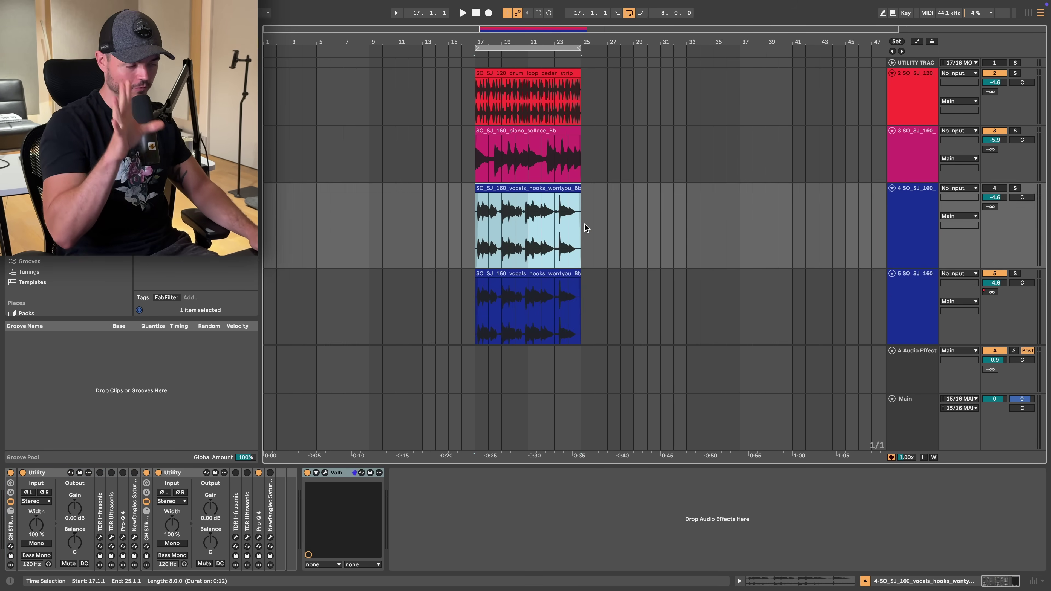
key("Down")
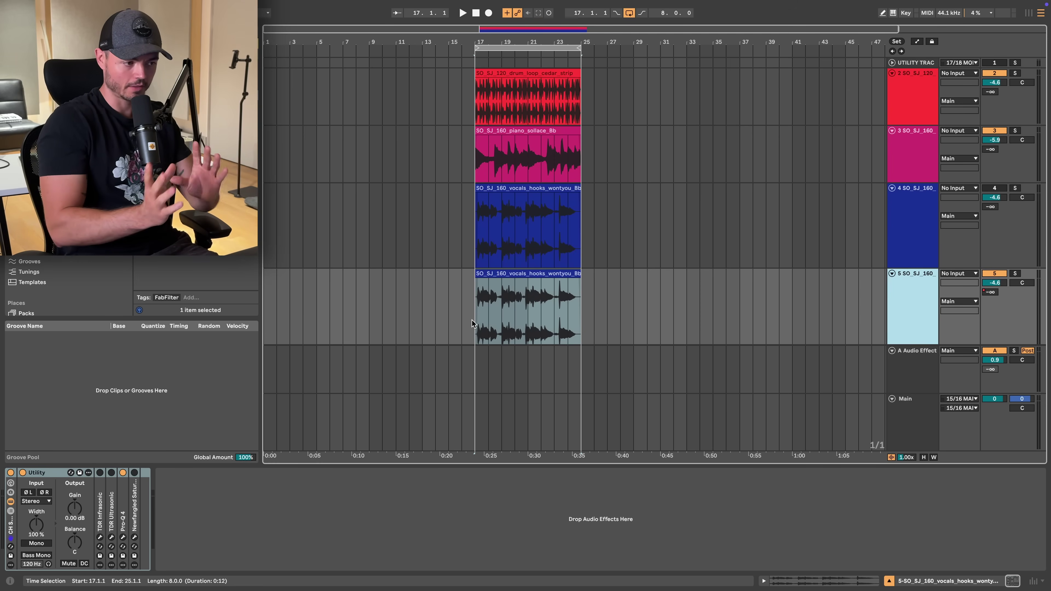
Display the automation of vocal track 5's send to return A across its vocal clip
left_click(993, 294)
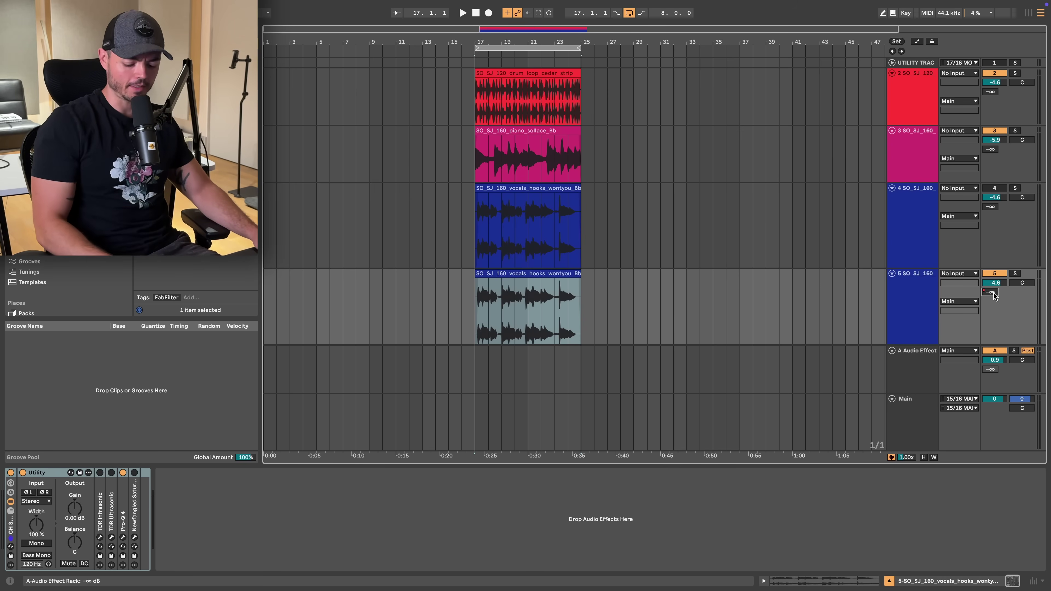
key("a")
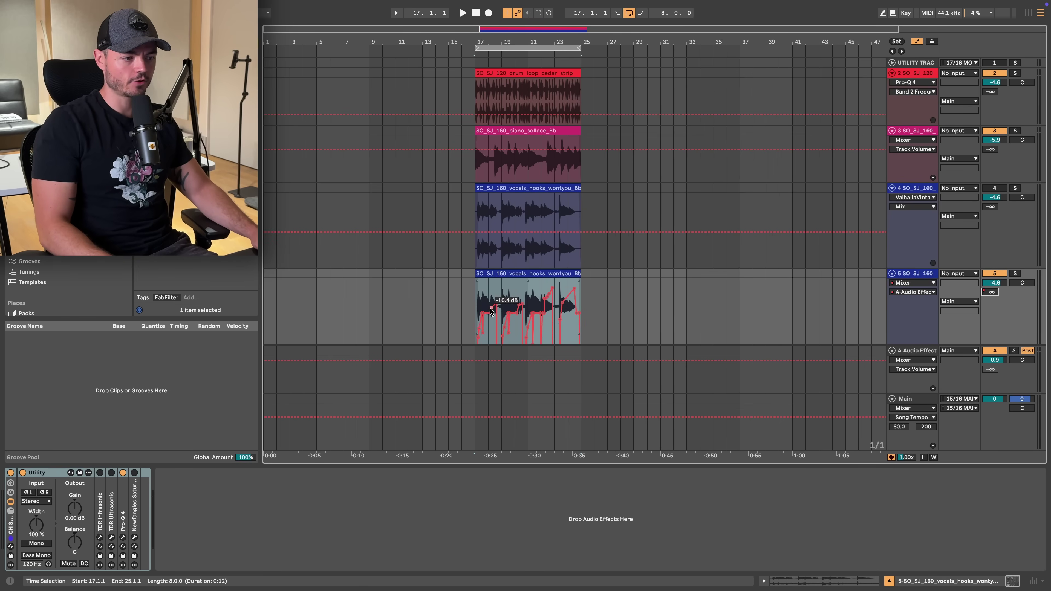
key("z")
left_click(615, 295)
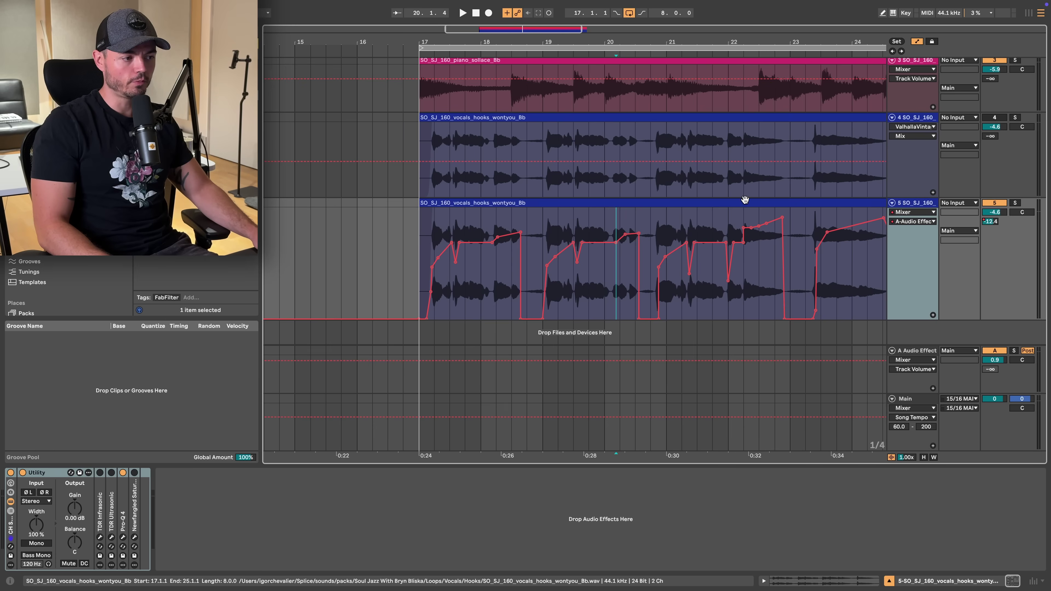
Examine the send automation in vocal track 5's gaps between phrases, selecting the ones from 18.3.4 to 19.1 and from 20.3.2 to 20.4.3
scroll(584, 289, "right", 3)
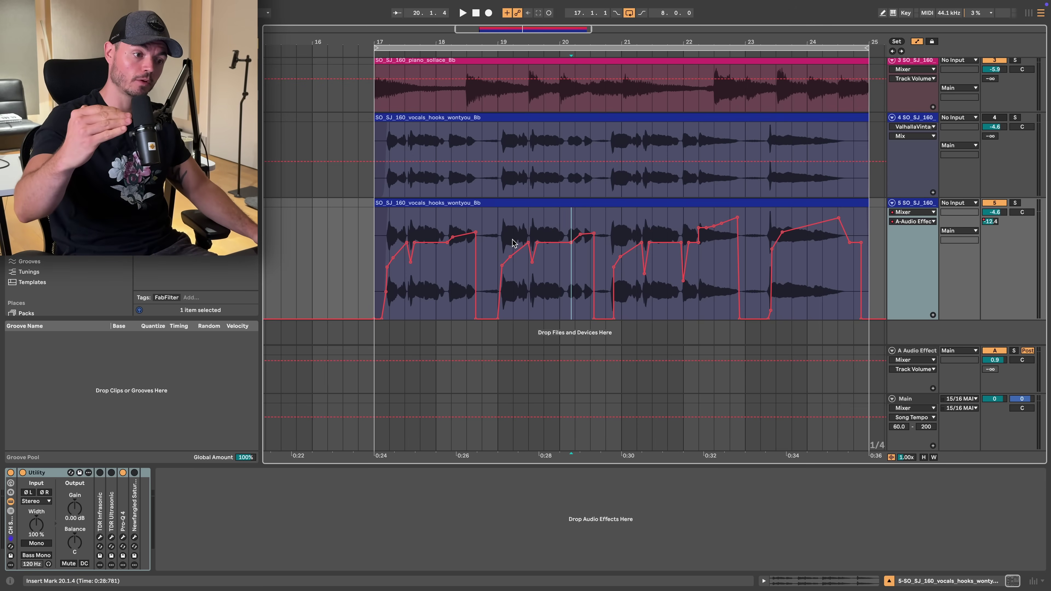
scroll(477, 284, "up", 5)
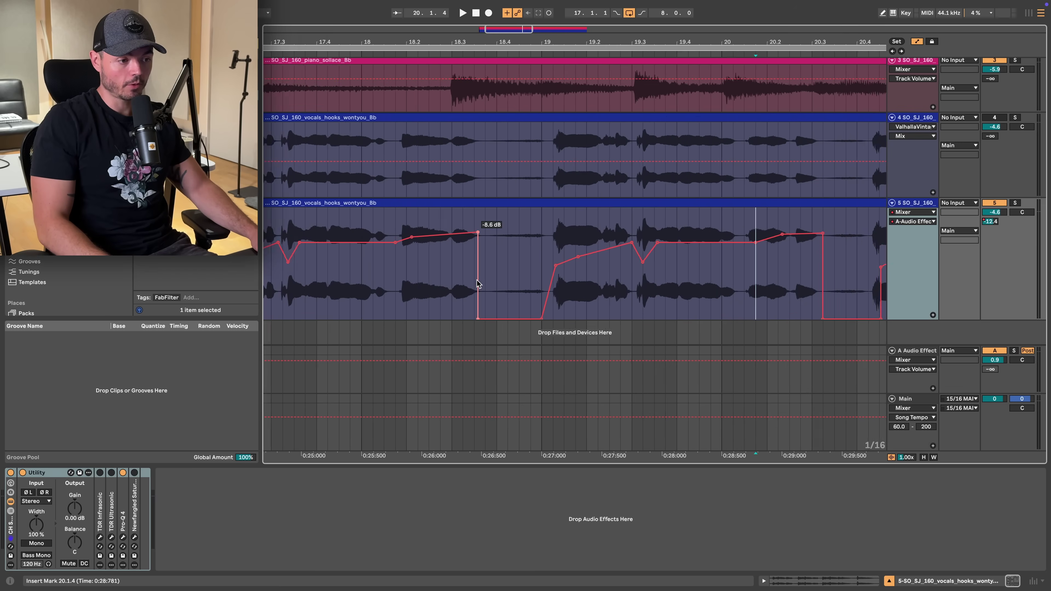
left_click_drag(487, 265, 564, 272)
scroll(571, 263, "right", 10)
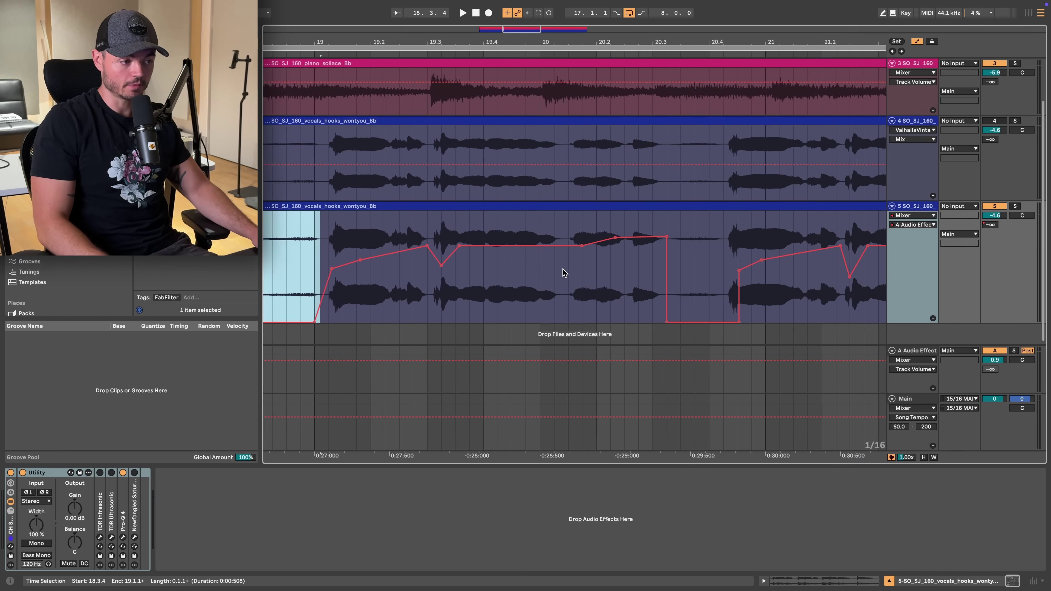
left_click_drag(553, 234, 620, 275)
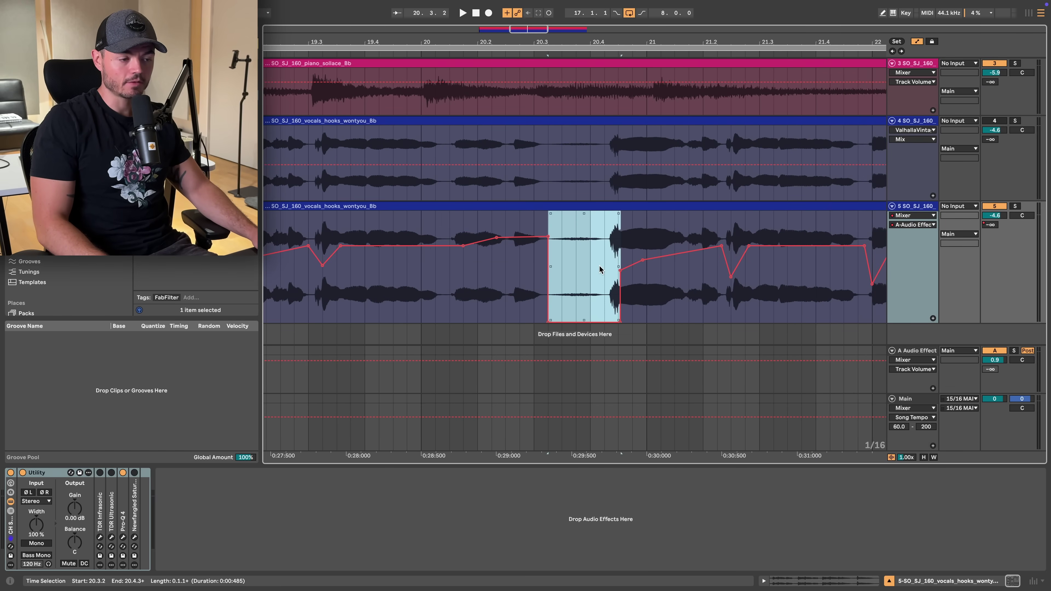
scroll(598, 275, "right", 5)
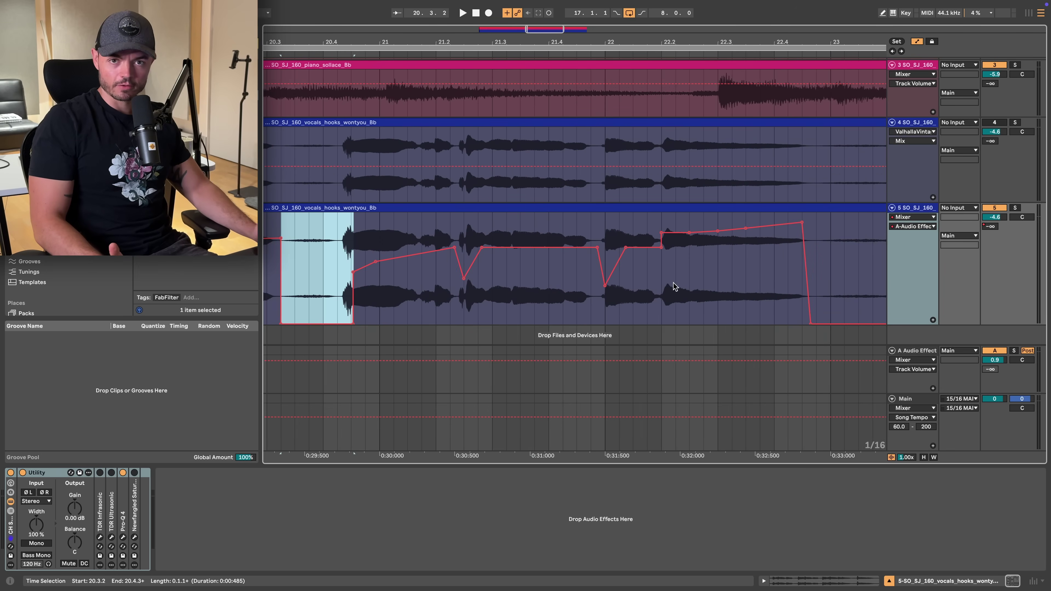
scroll(673, 287, "right", 10)
scroll(463, 295, "down", 3)
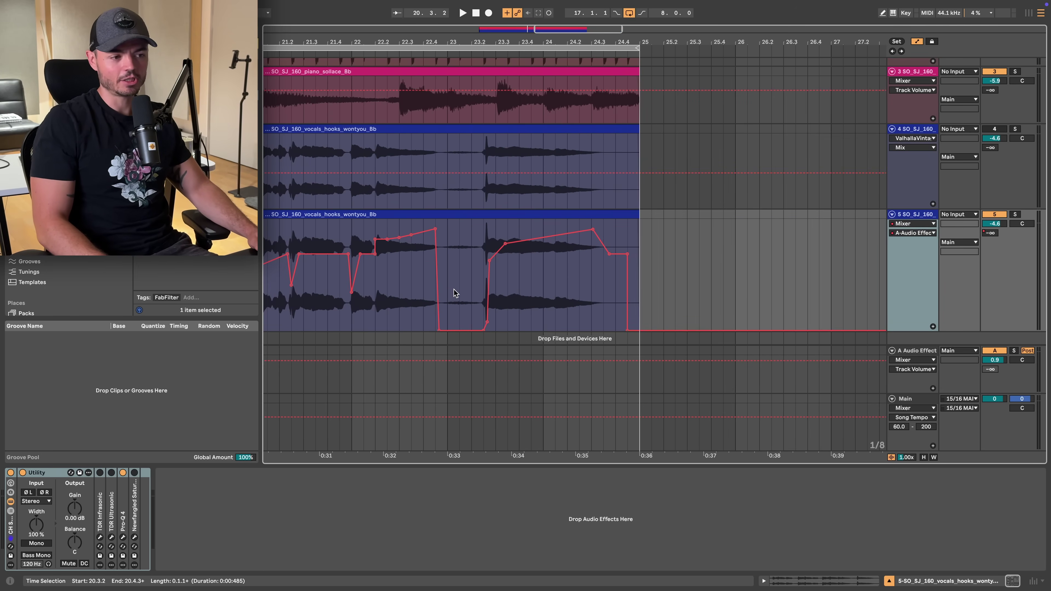
scroll(454, 293, "left", 15)
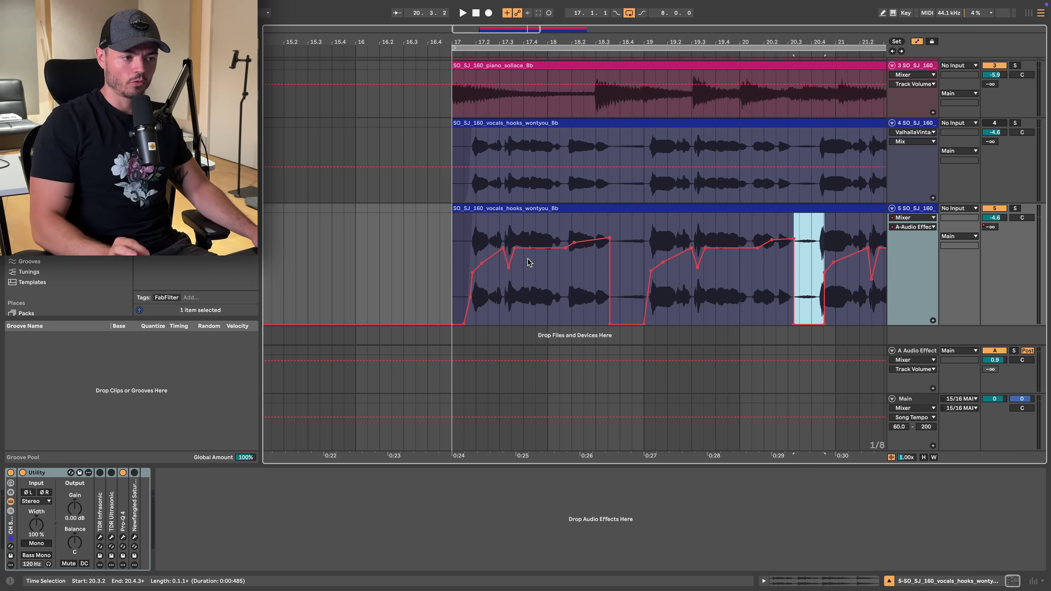
Inspect the send automation over vocal track 5's first phrase, selecting 17.4.2 to 18.3.1 and marking positions 18.2.1 and 17.3.1
scroll(529, 262, "up", 5)
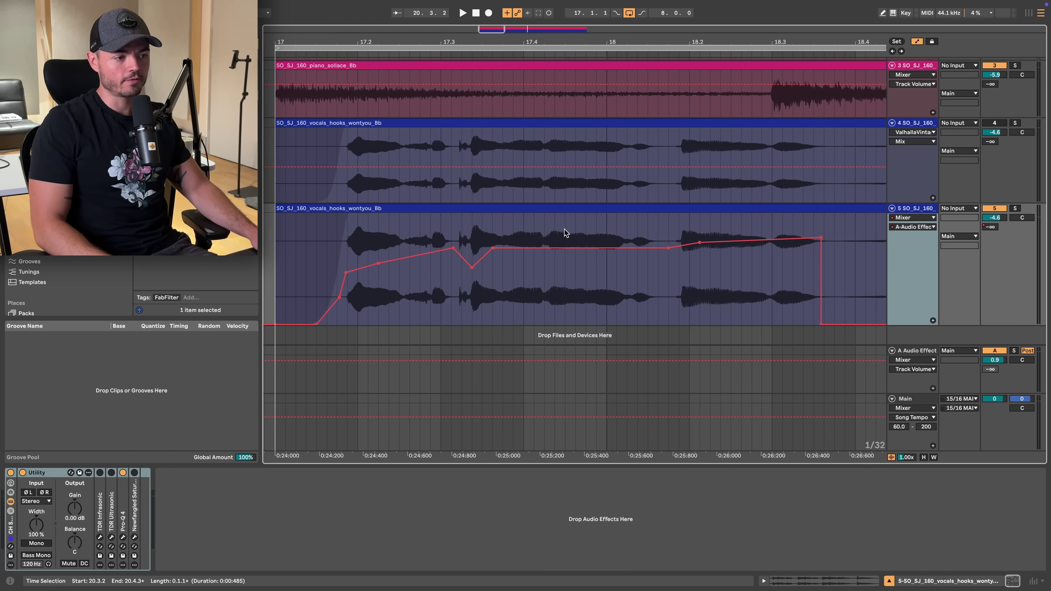
left_click_drag(555, 231, 770, 239)
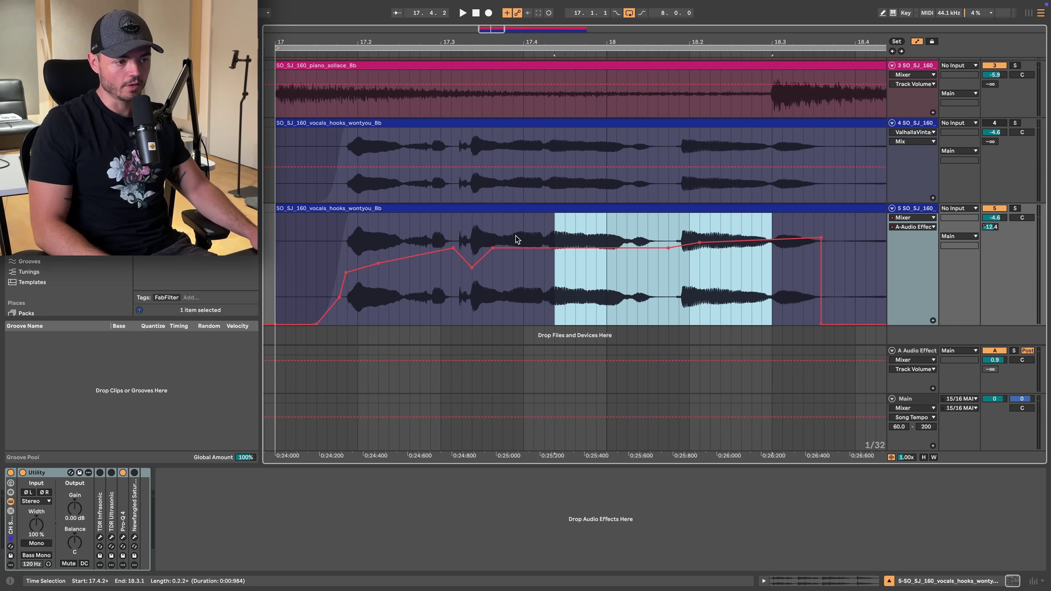
left_click(700, 232)
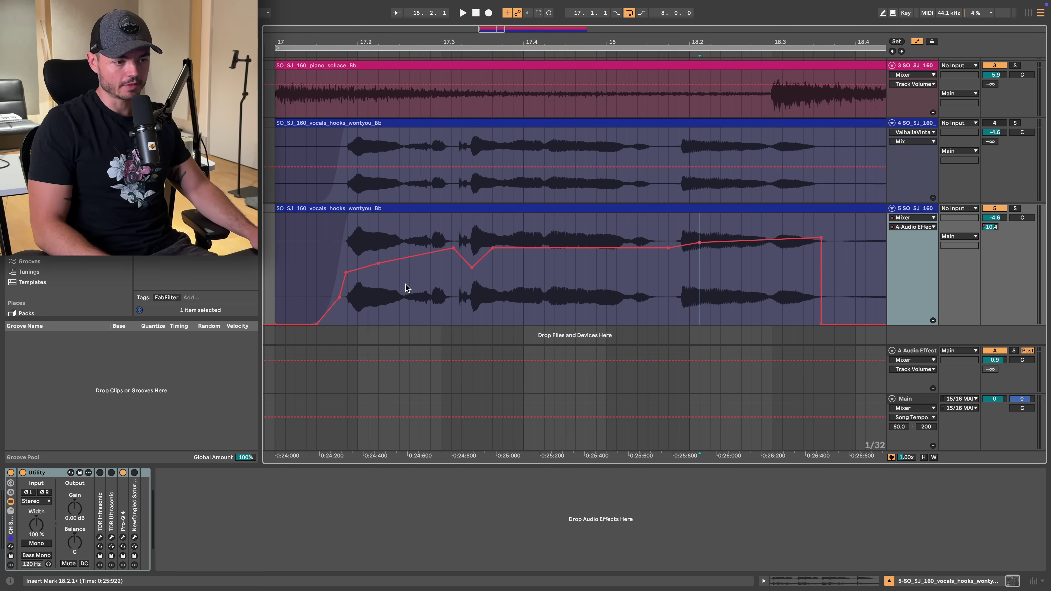
scroll(455, 294, "up", 2)
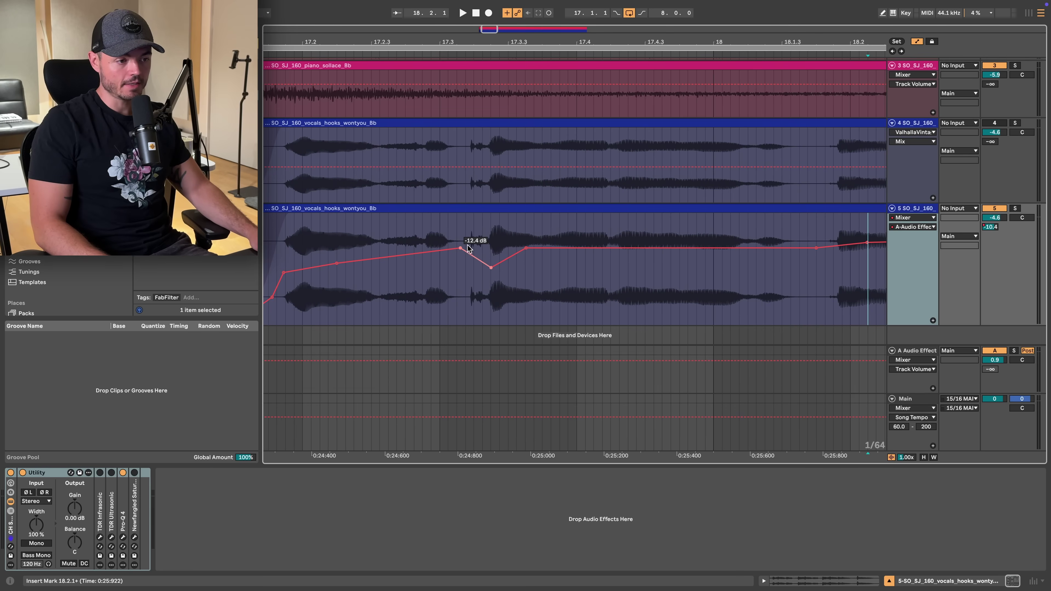
left_click(466, 232)
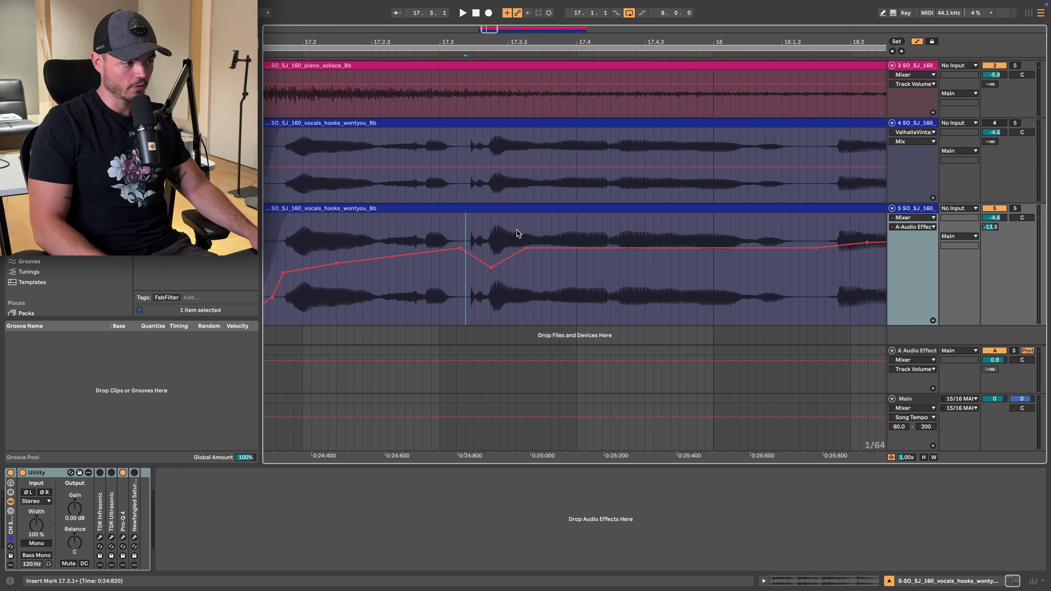
Solo vocal track 5 and play back the vocal with its automated reverb send
left_click(1016, 208)
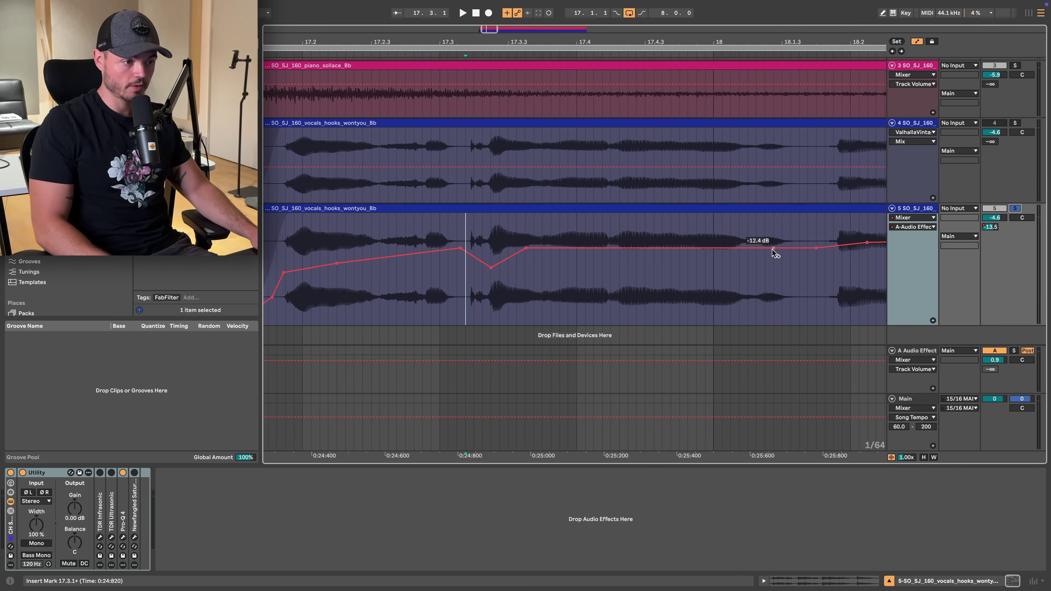
key("space")
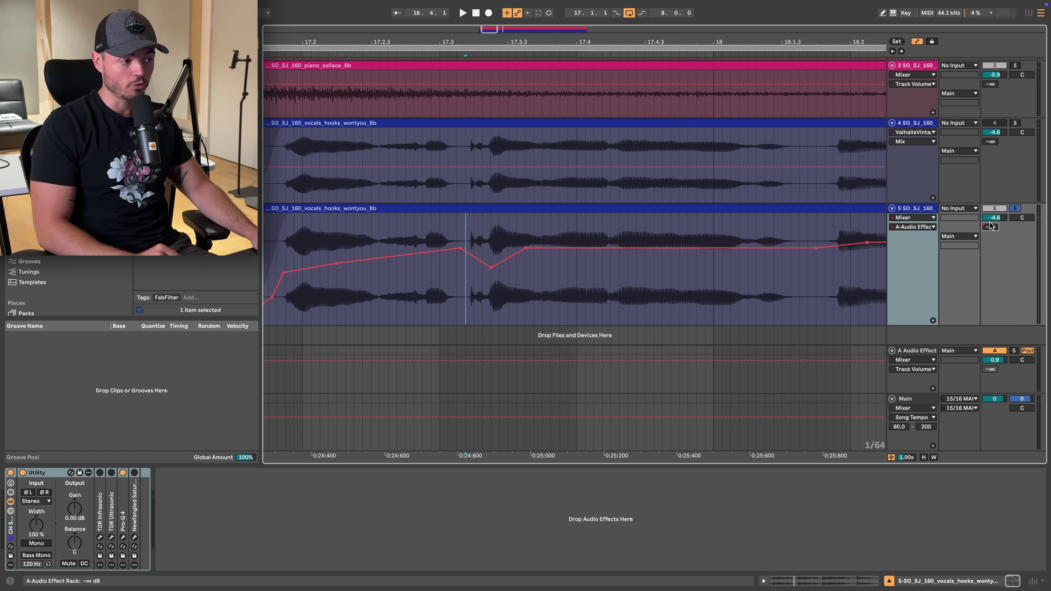
left_click(508, 259)
Select 17.1.4 to 20.4.3 on vocal track 5, move the selection to track 4, and inspect its ValhallaVintageVerb mix control before closing the plugin
scroll(497, 305, "down", 5)
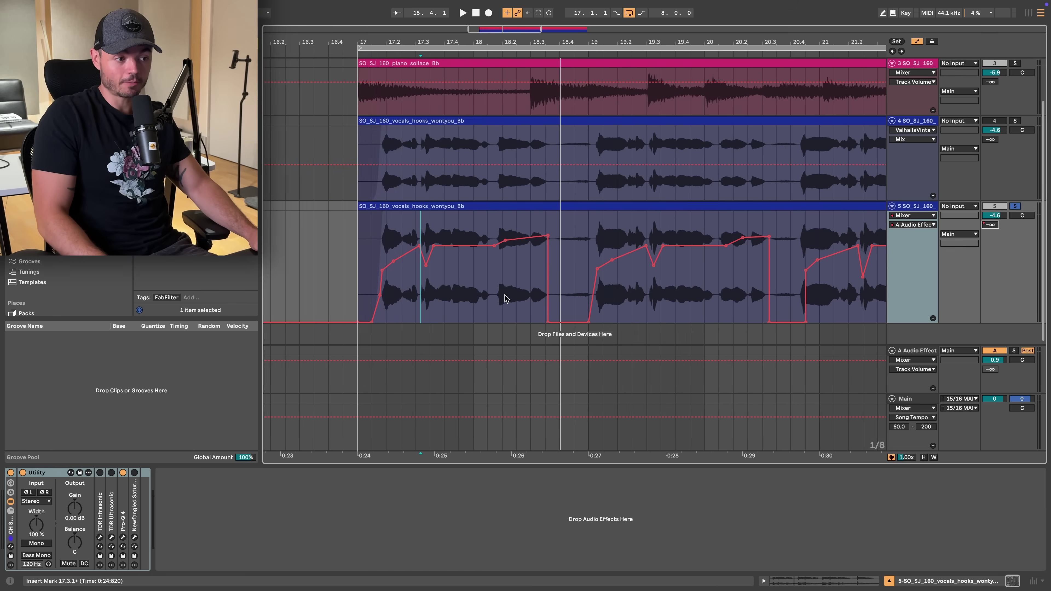
scroll(509, 296, "right", 1)
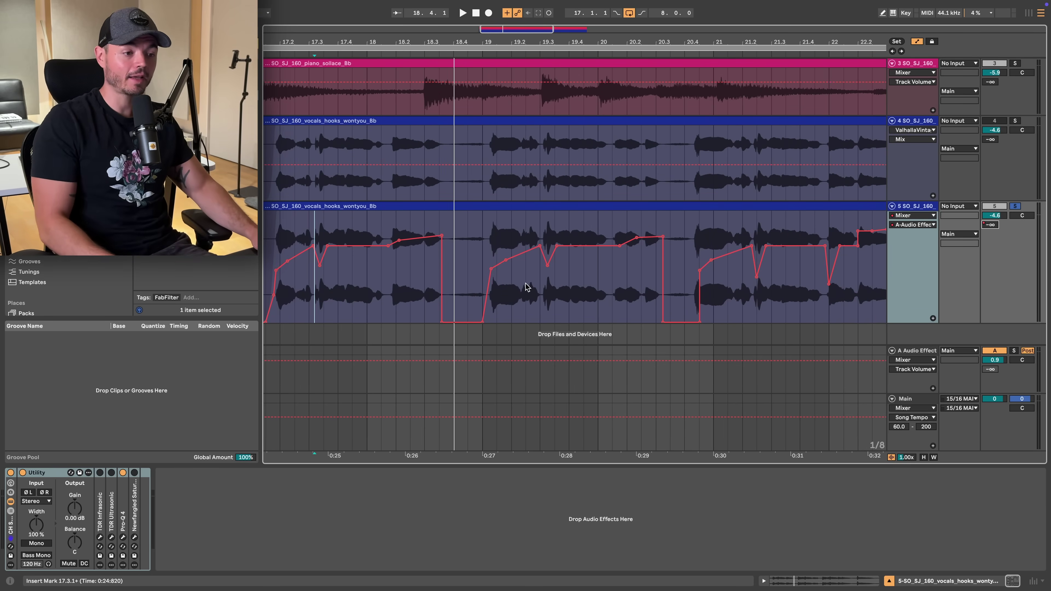
left_click_drag(274, 231, 698, 254)
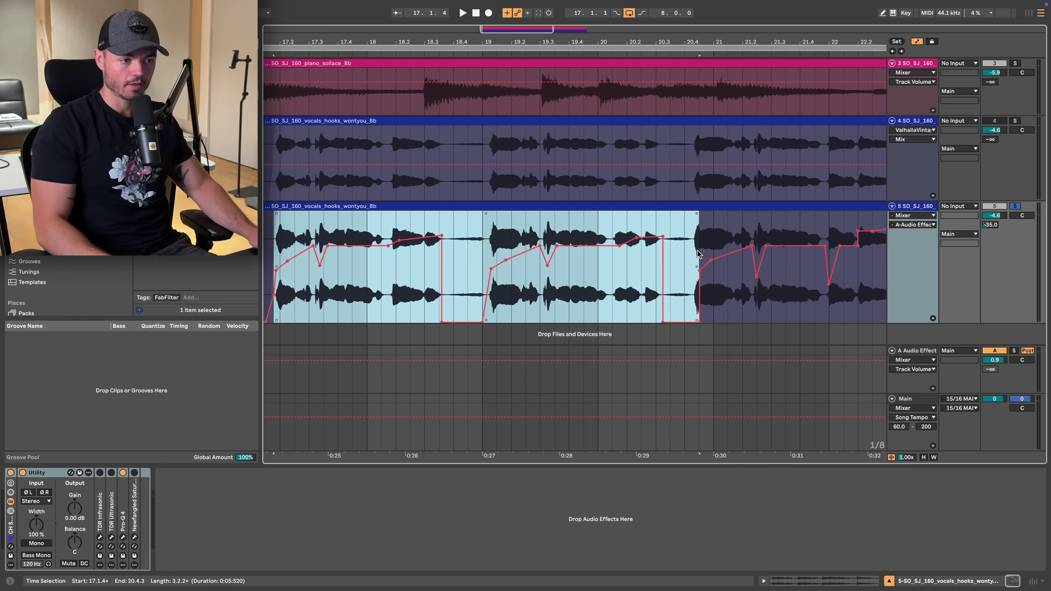
key("Up")
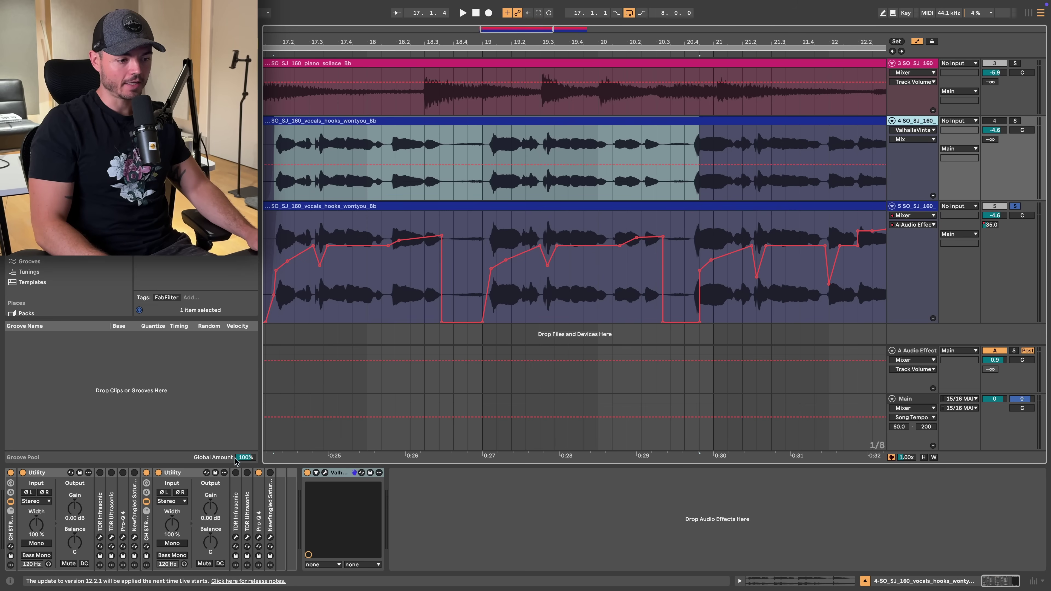
left_click(325, 472)
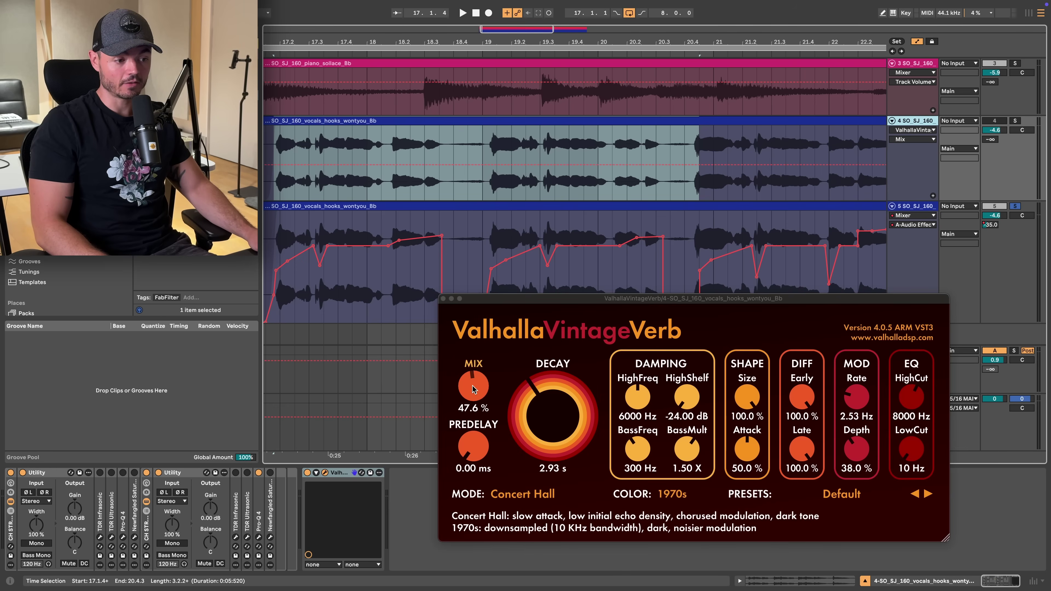
mouse_move(473, 389)
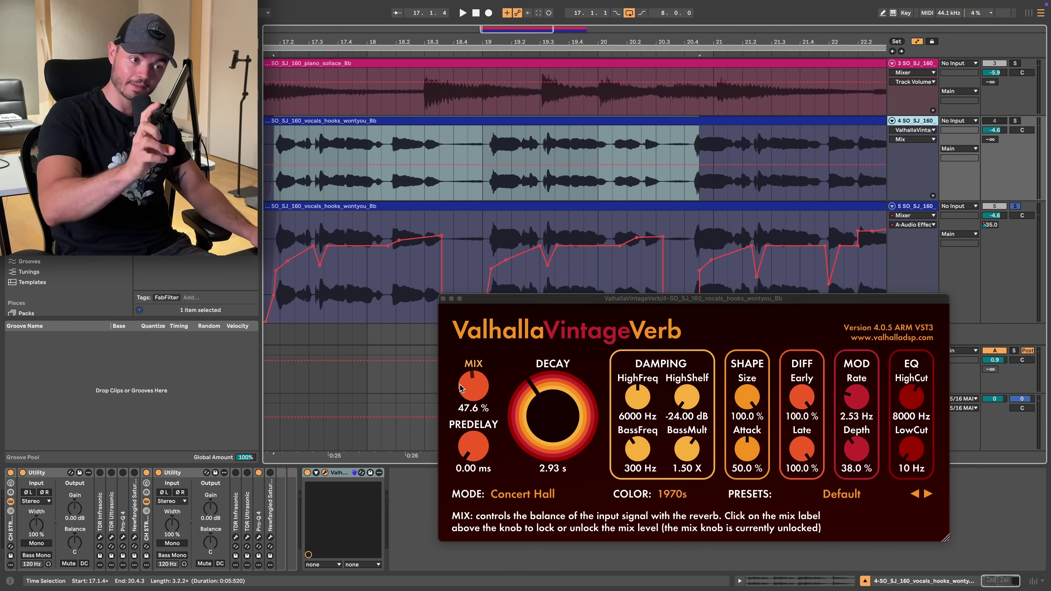
left_click(443, 299)
Select the gap after the first phrase on vocal track 5, from 18.4.1 to 19.1.2, to inspect its send automation
scroll(292, 295, "up", 5)
scroll(291, 296, "left", 5)
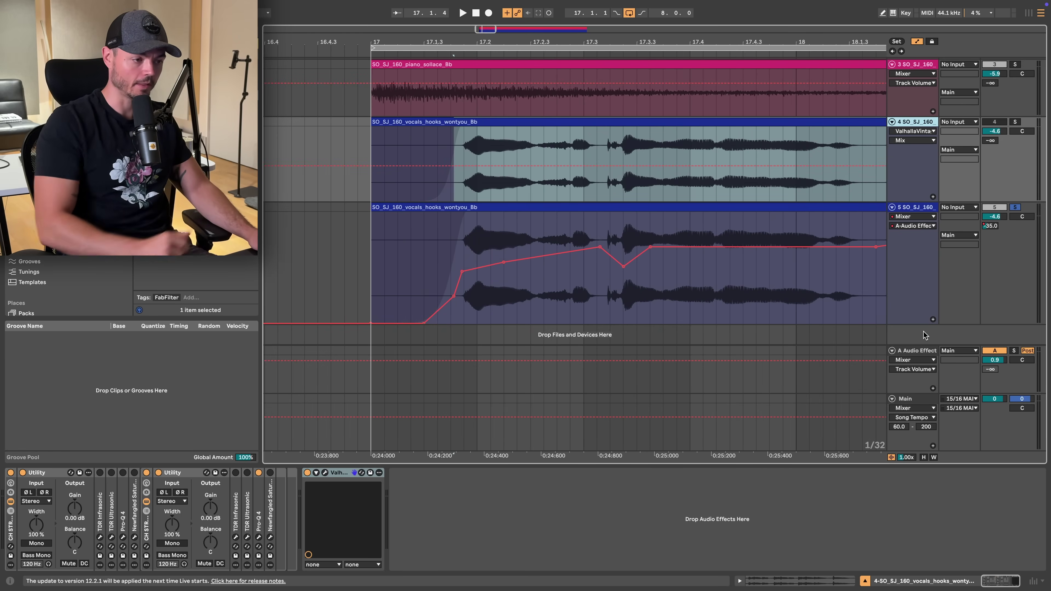
scroll(585, 306, "down", 4)
scroll(620, 265, "right", 3)
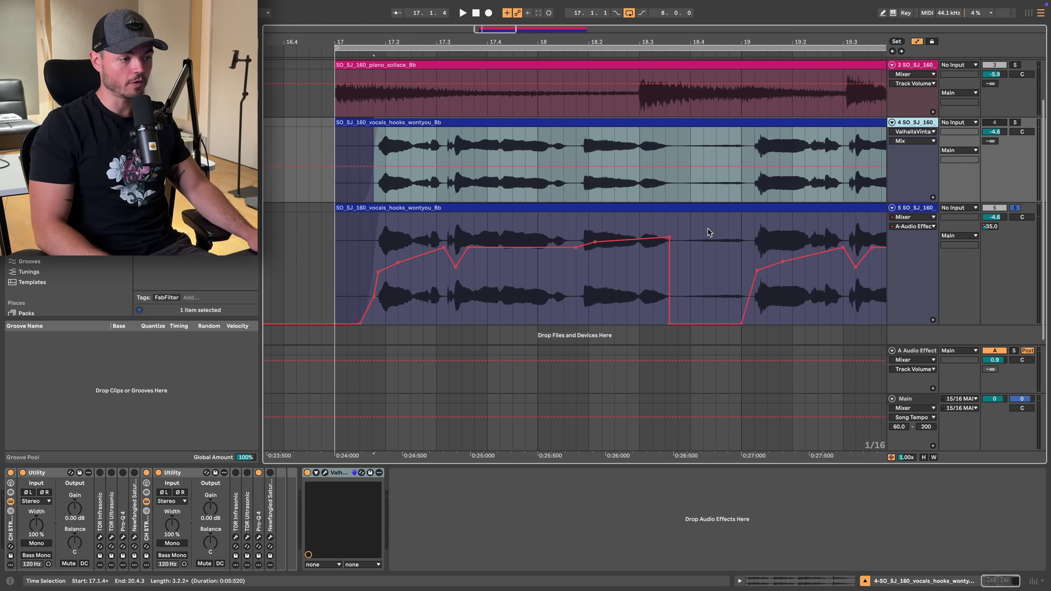
left_click_drag(692, 237, 764, 247)
scroll(434, 274, "up", 3)
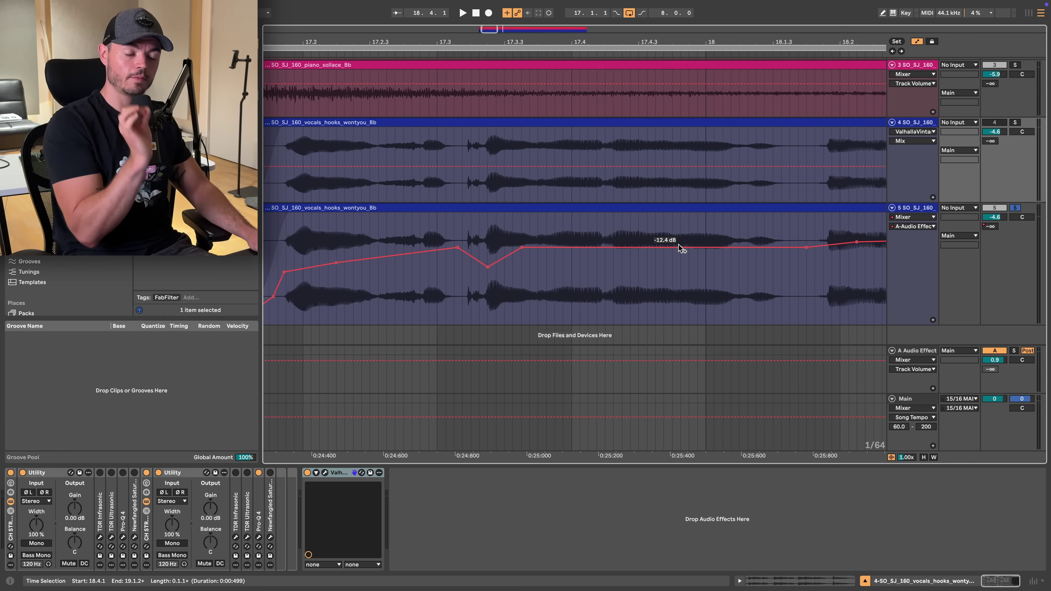
Review the send automation through vocal track 5's successive phrases and select the section from 22.1.1 to 23.1.1
scroll(462, 260, "down", 2)
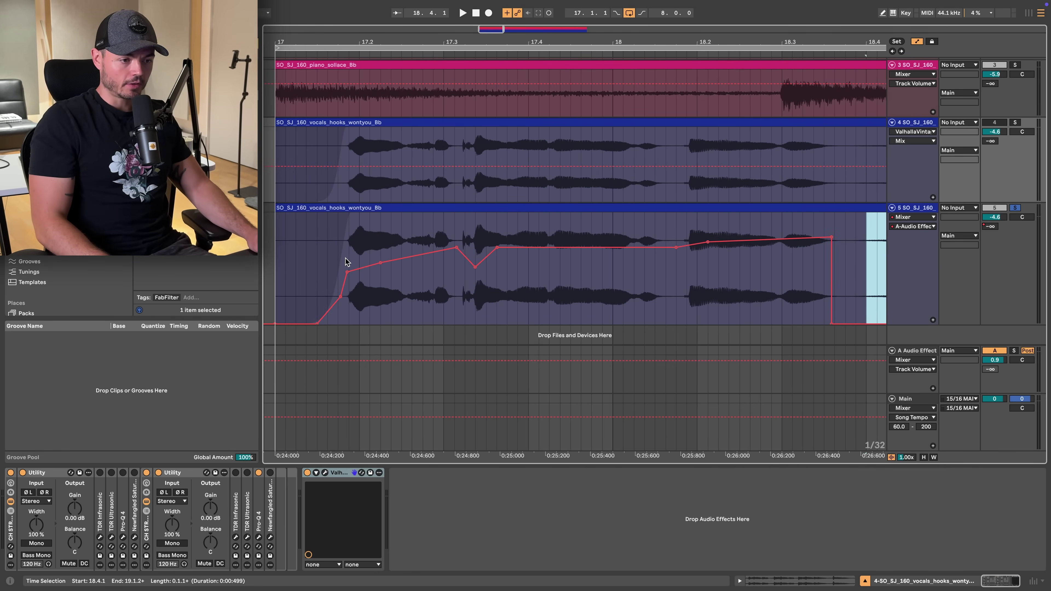
scroll(545, 260, "right", 5)
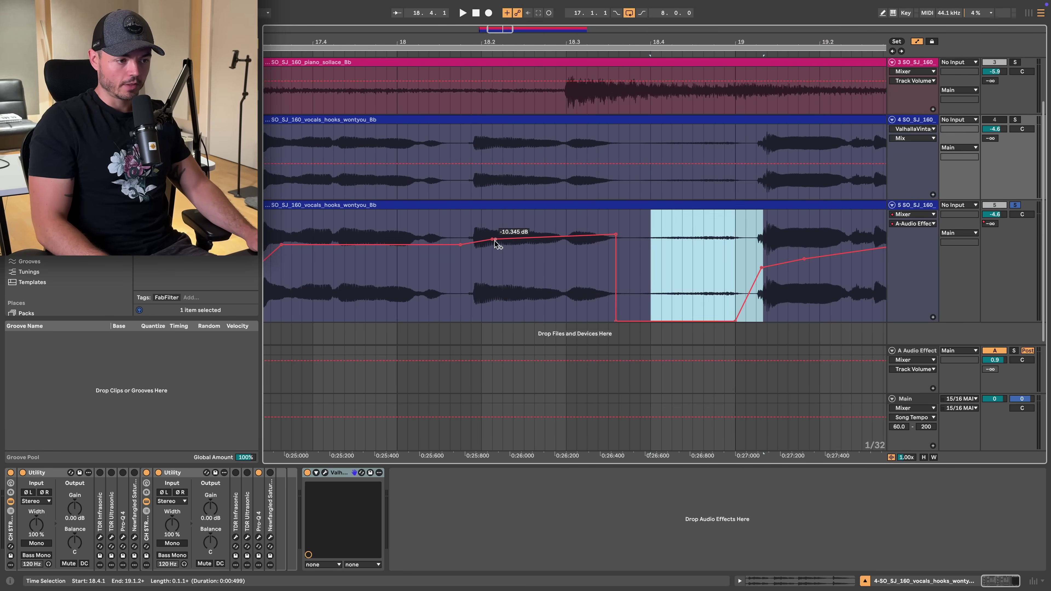
scroll(500, 261, "right", 5)
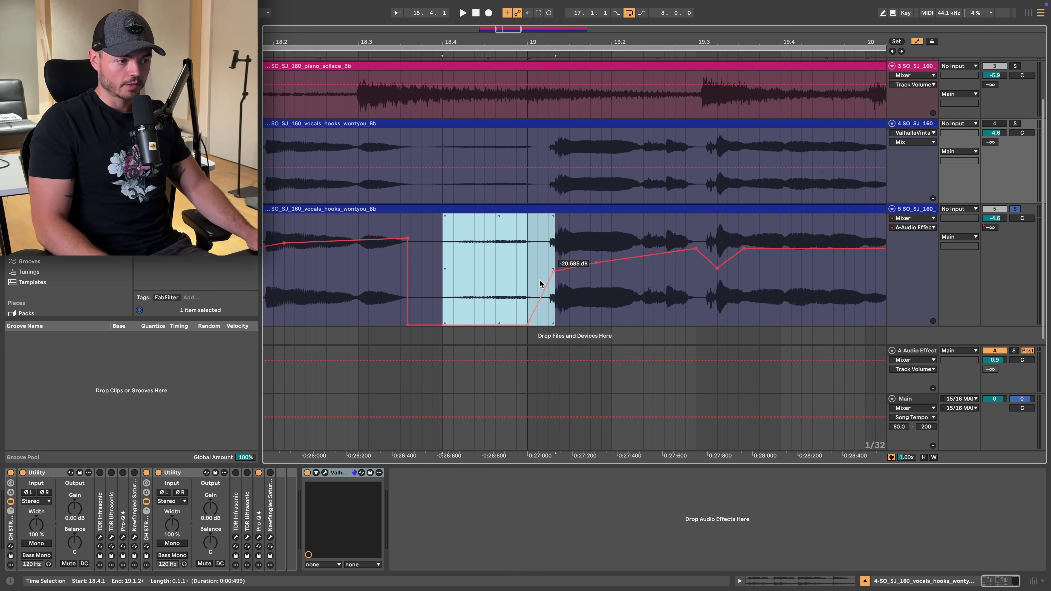
scroll(608, 255, "right", 5)
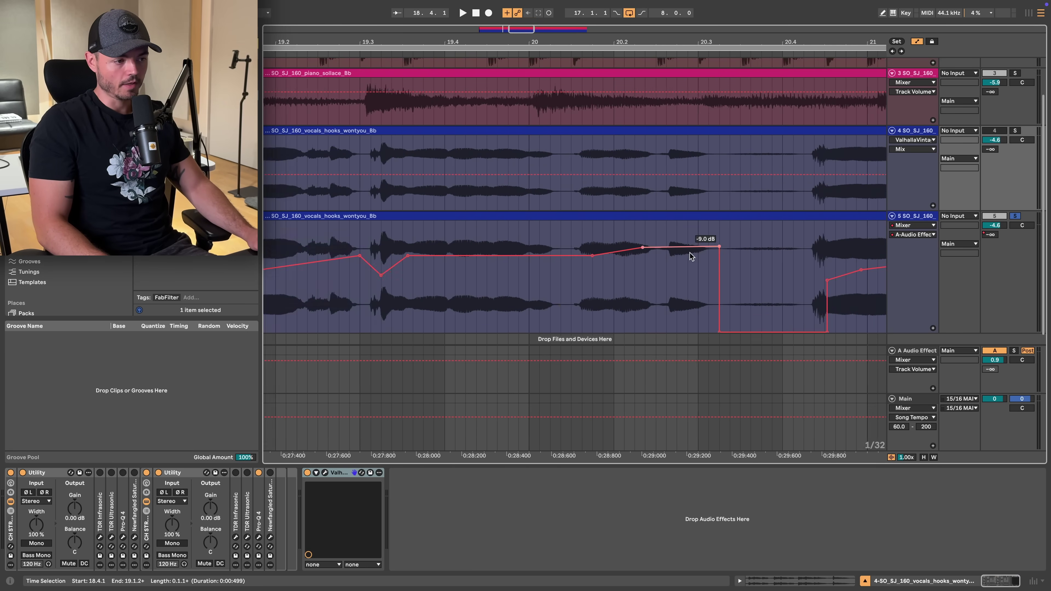
scroll(664, 249, "right", 2)
scroll(658, 240, "down", 10)
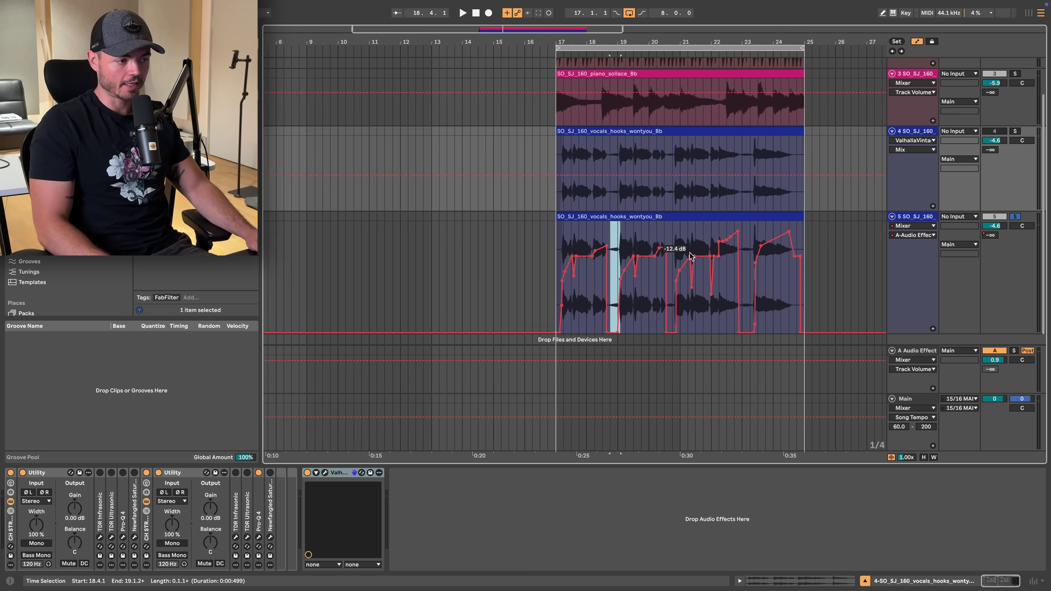
left_click_drag(565, 234, 762, 234)
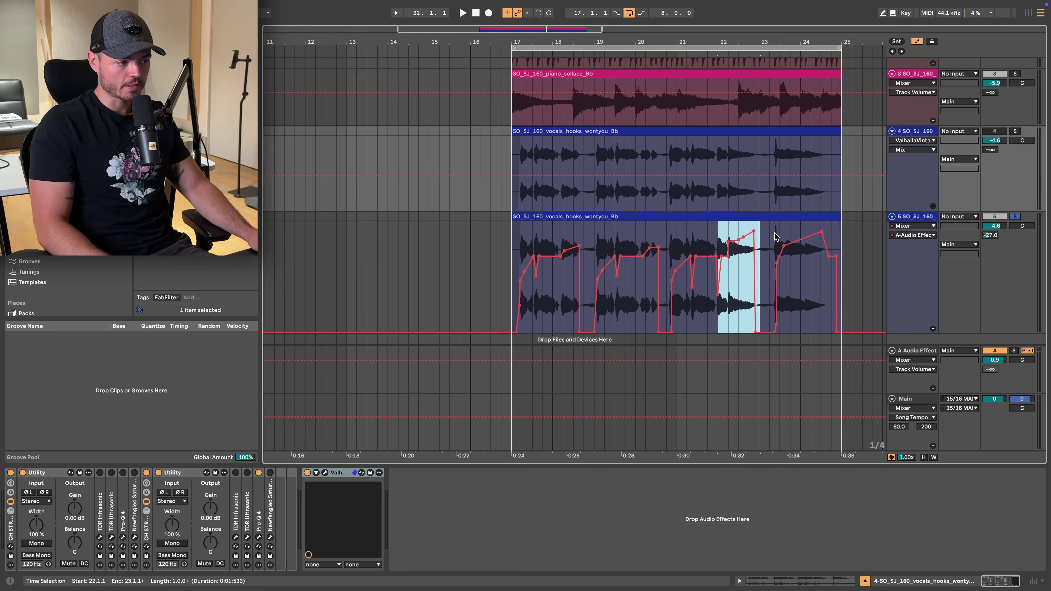
Select from the gap after the first phrase at 18.3.2 through the second phrase to 20.4.2 on vocal track 5
left_click(582, 273)
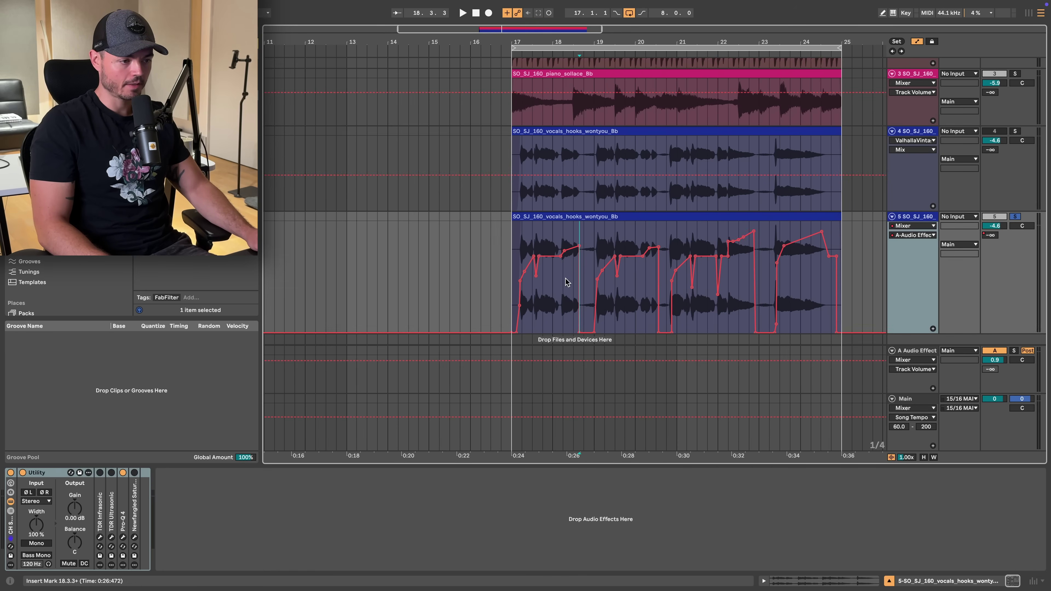
scroll(567, 282, "up", 5)
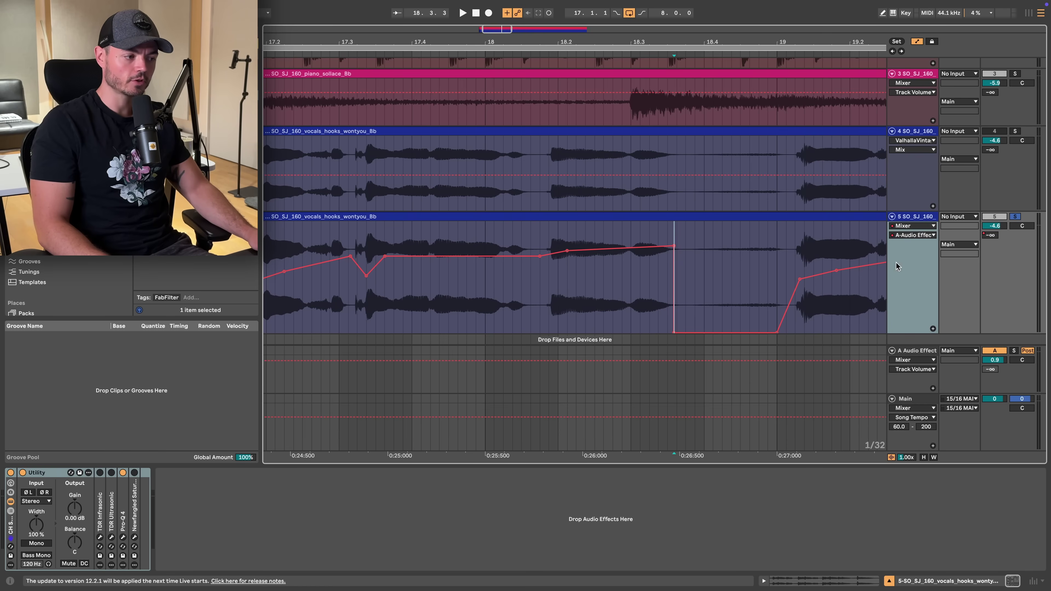
left_click_drag(550, 235, 786, 239)
scroll(788, 239, "right", 10)
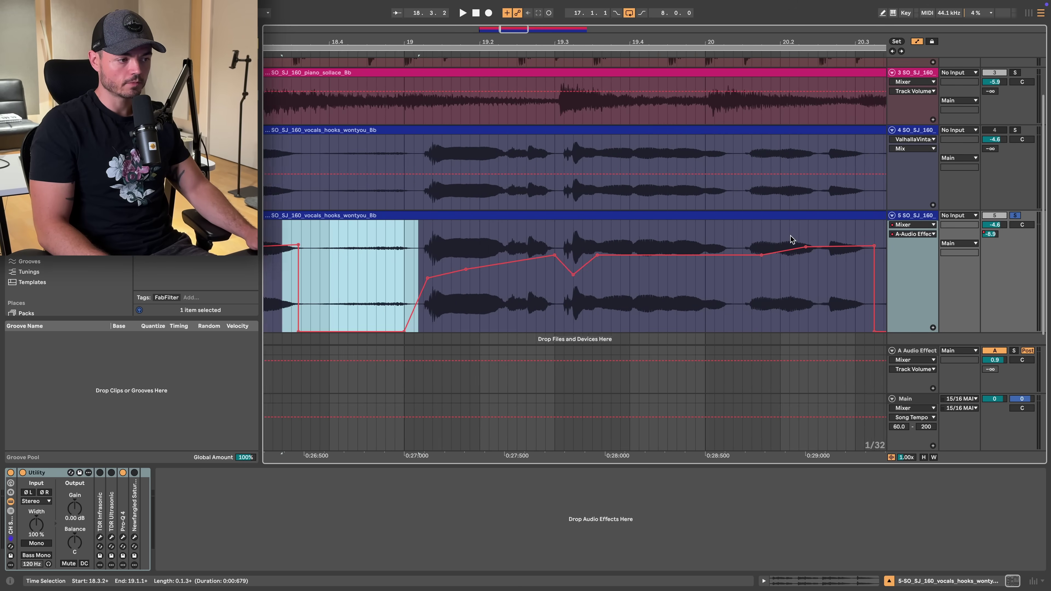
scroll(791, 239, "down", 2)
scroll(790, 239, "right", 4)
left_click(712, 236, "shift")
scroll(712, 236, "down", 3)
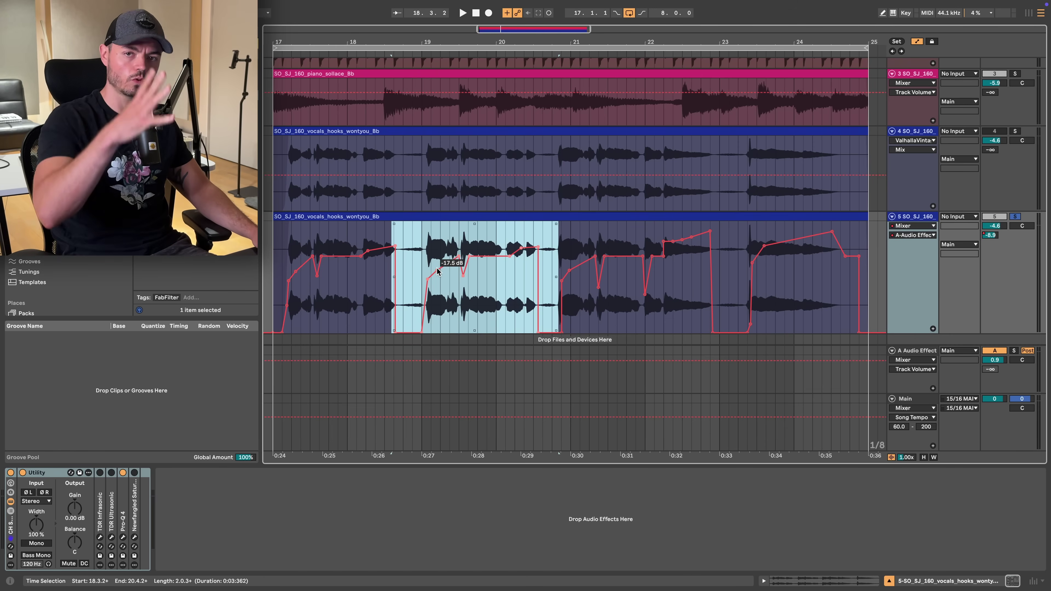
Select the gap between the first two phrases on vocal track 5, from 18.3.3 to 19.1.2, and examine the surrounding send automation
left_click(924, 216)
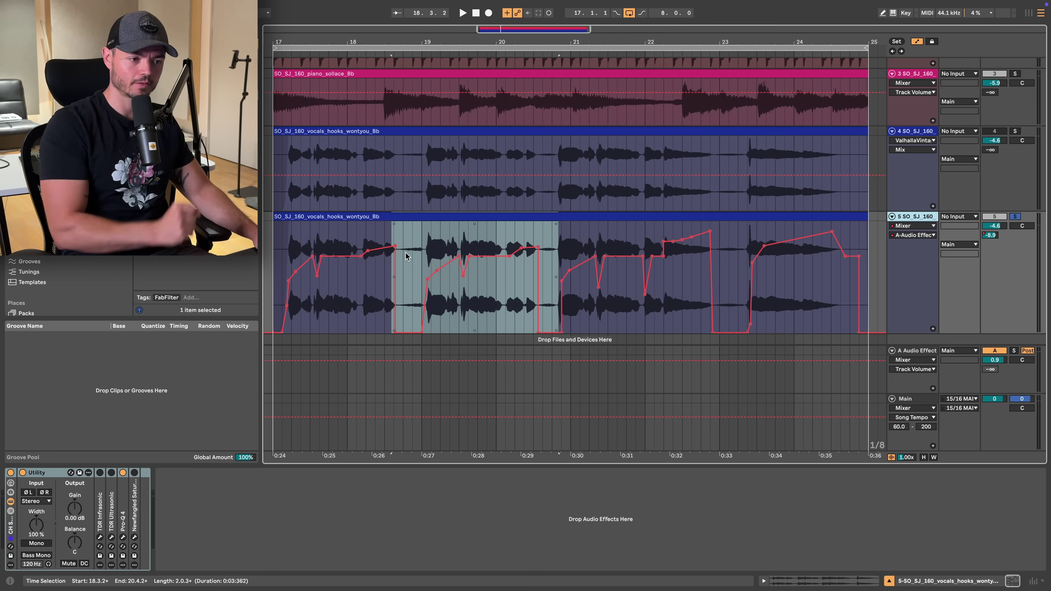
left_click_drag(396, 253, 426, 236)
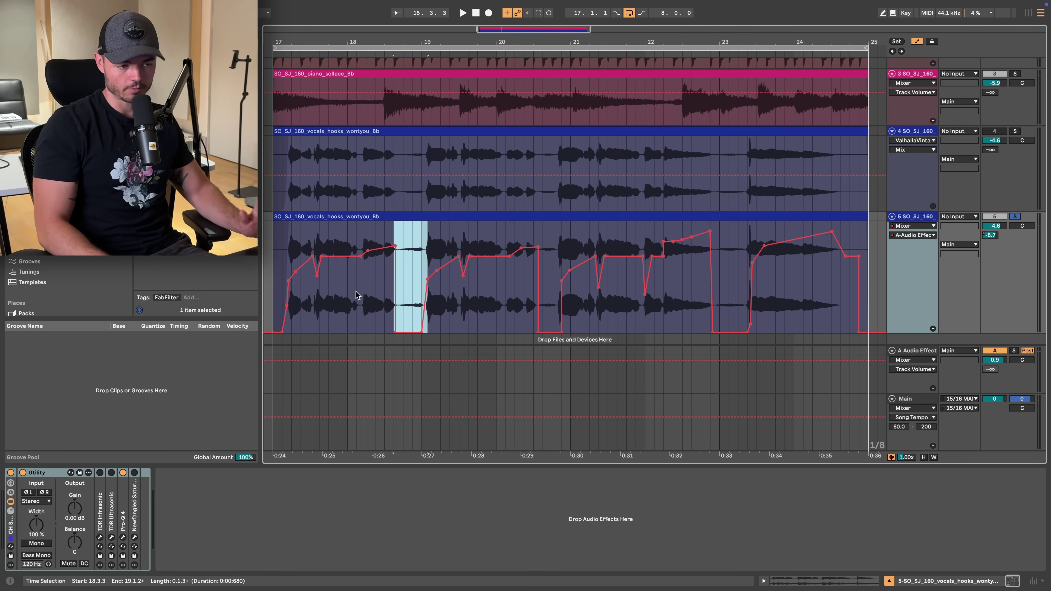
scroll(357, 295, "up", 3)
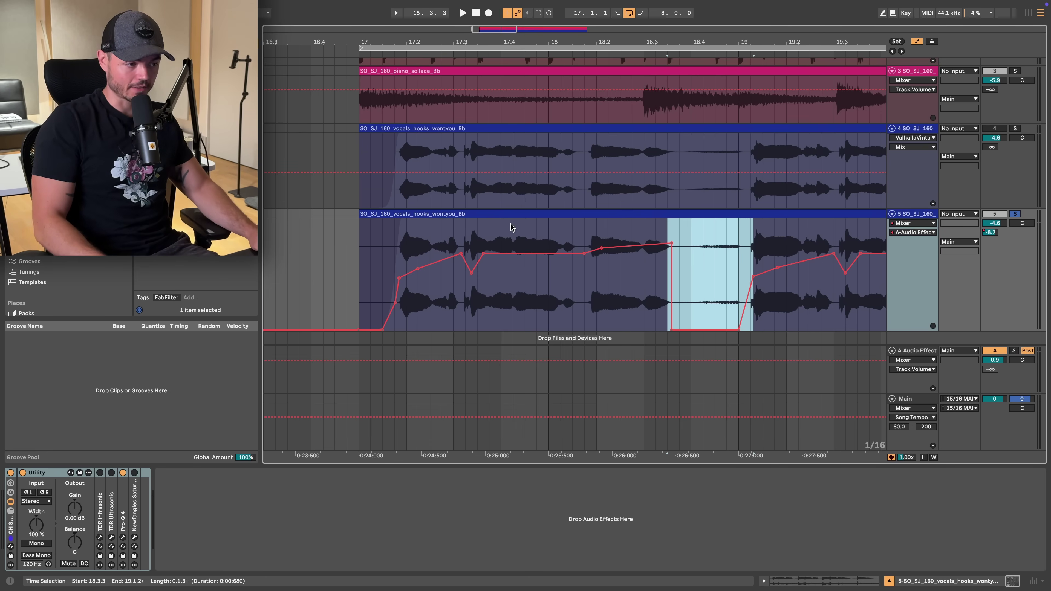
scroll(577, 331, "up", 3)
scroll(577, 331, "down", 5)
scroll(577, 319, "right", 10)
scroll(577, 319, "up", 2)
scroll(583, 309, "down", 6)
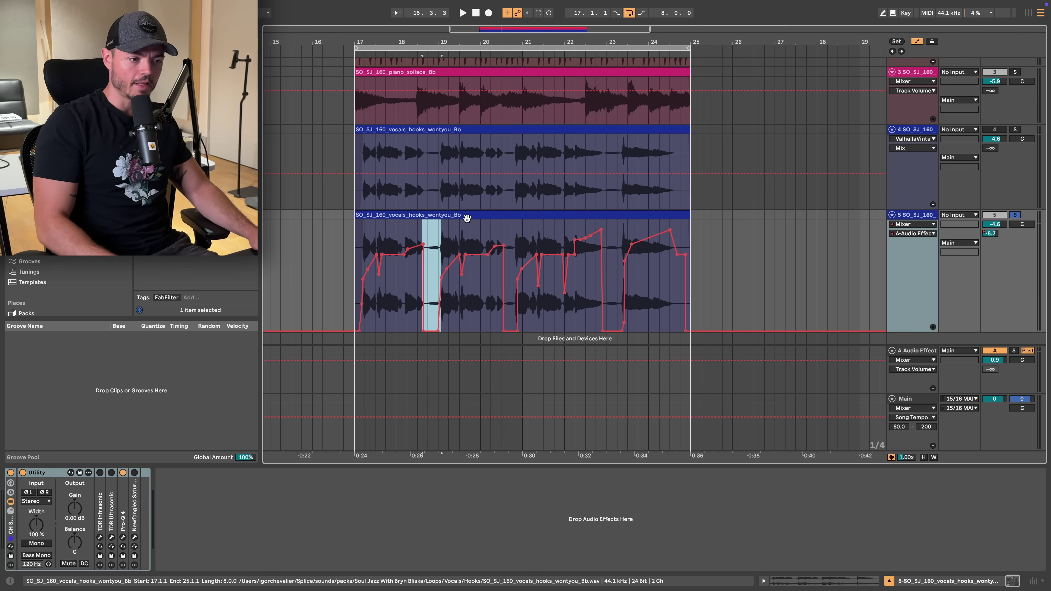
Select the end of the first phrase on vocal track 5, from 18.1.4 to 18.3.3, and compare its send automation with the following phrases
scroll(364, 350, "up", 4)
left_click_drag(497, 230, 558, 231)
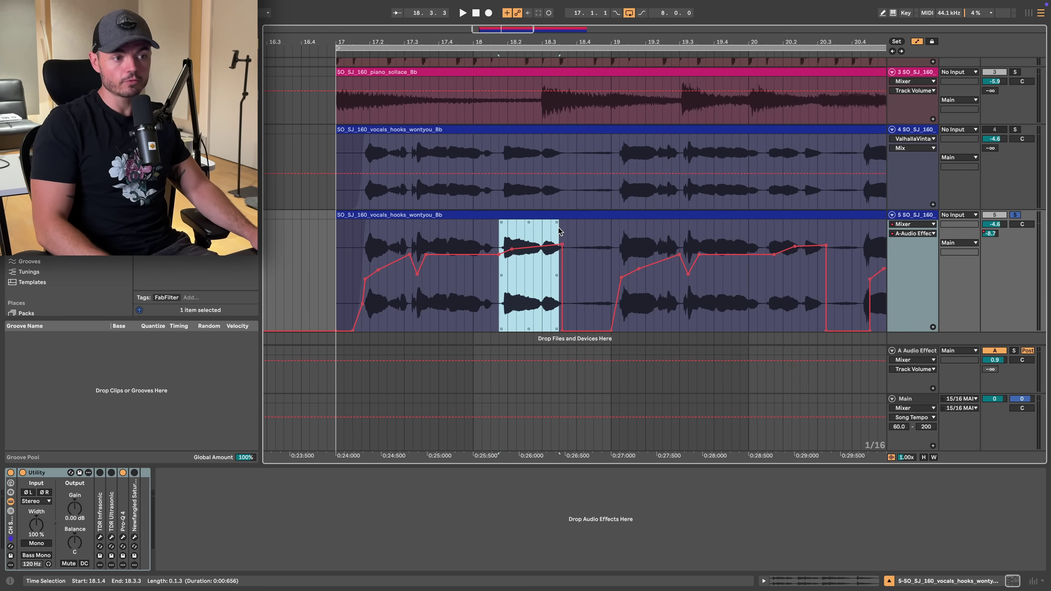
scroll(530, 226, "down", 3)
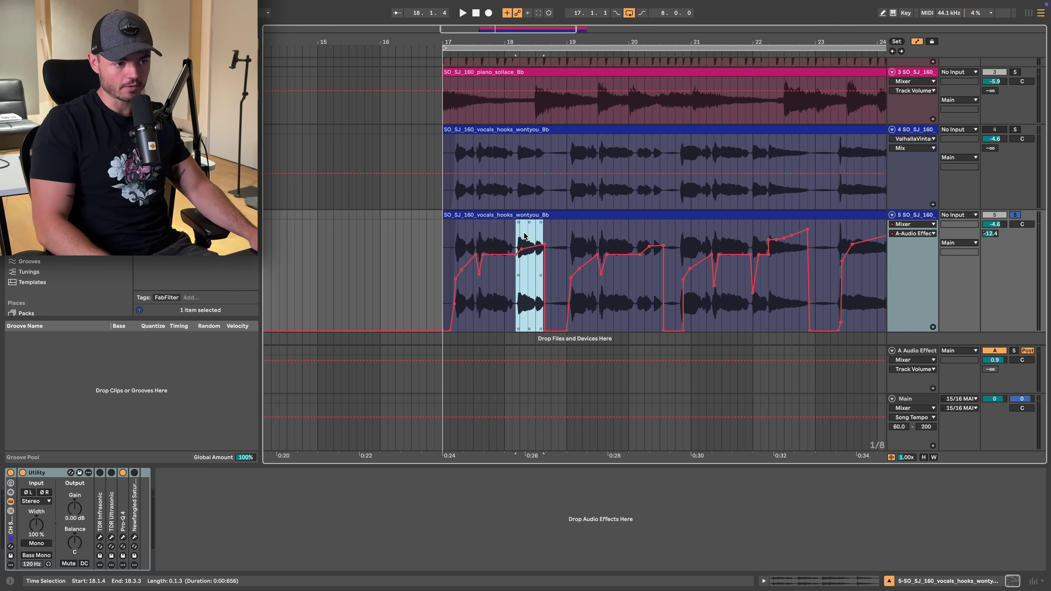
scroll(555, 233, "right", 5)
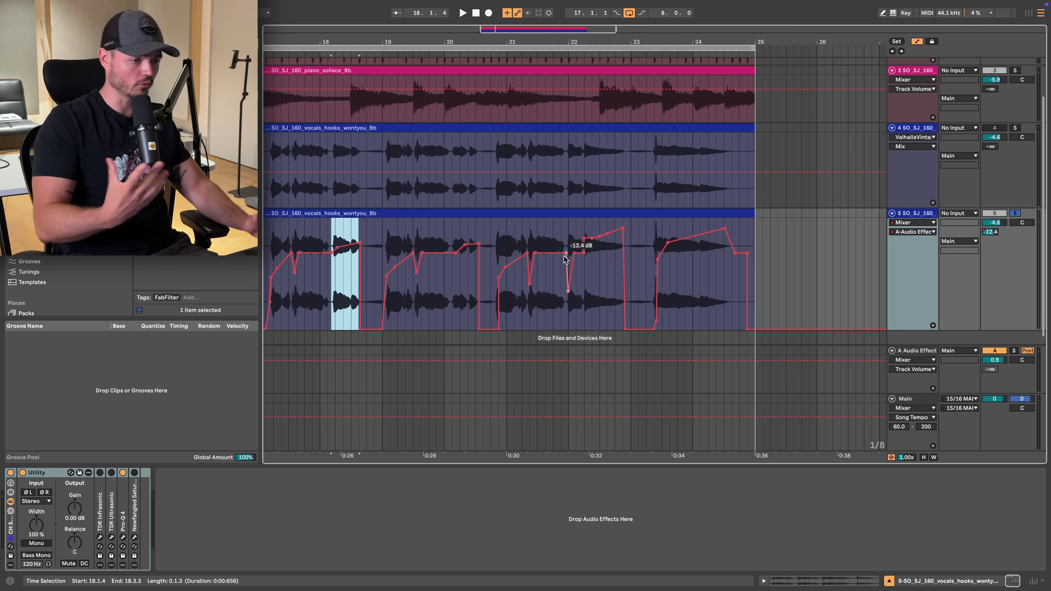
scroll(445, 265, "up", 5)
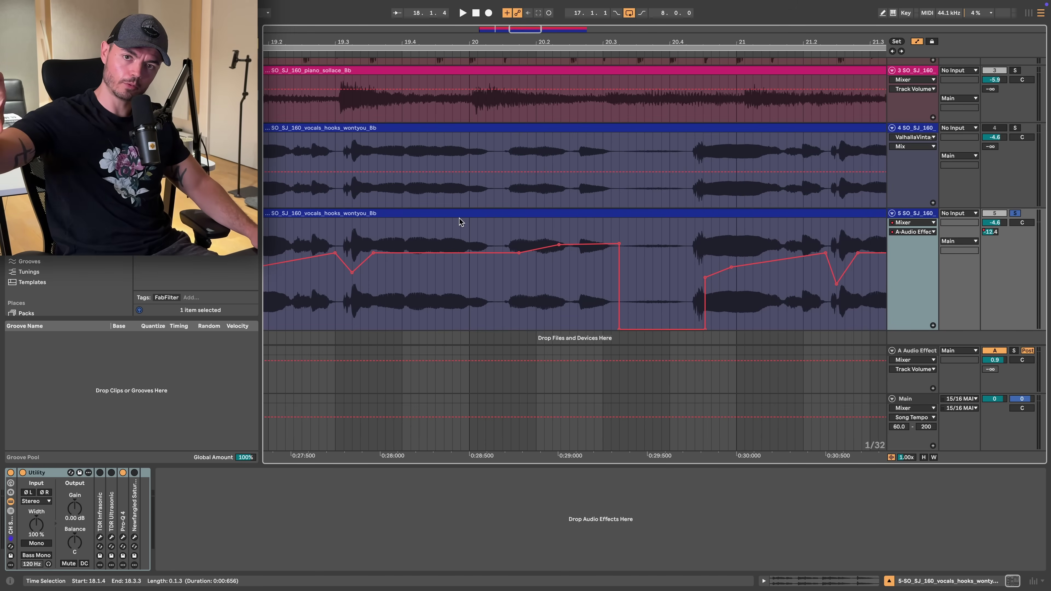
scroll(516, 281, "down", 10)
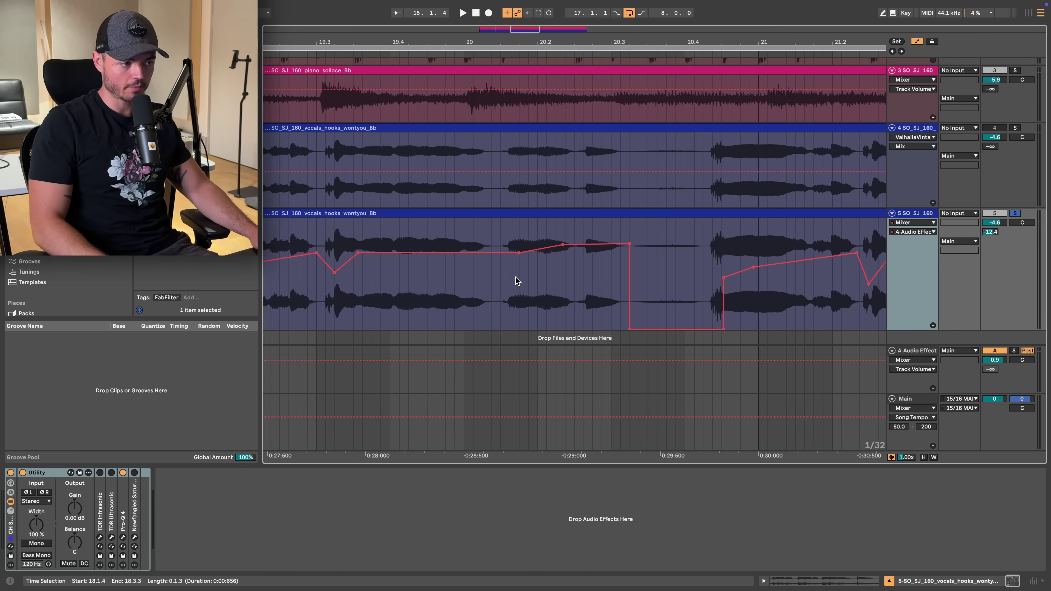
scroll(521, 278, "down", 1)
Turn off both Pro-Q 4 devices, Pro-DS, soothe2 and FabFilter Pro-C 2 on return track A, keeping only the Valhalla reverb on
left_click(936, 215)
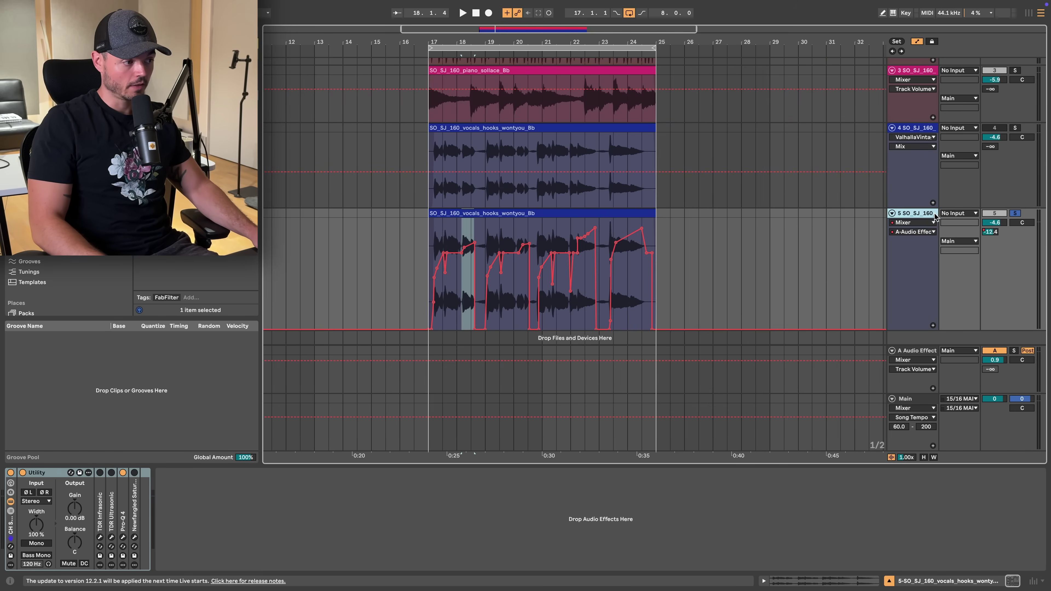
left_click(927, 351)
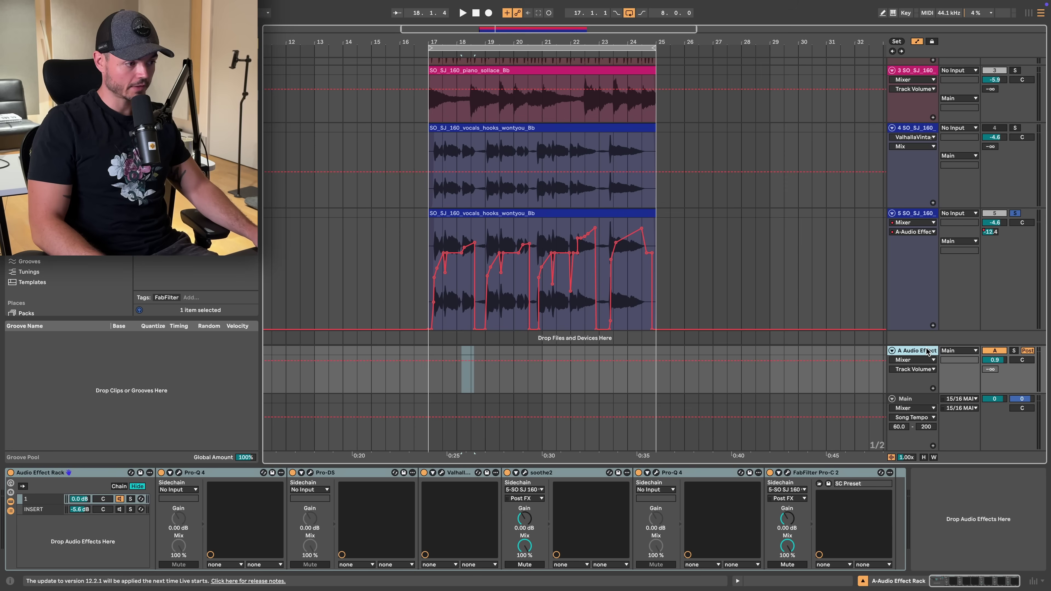
left_click(208, 472)
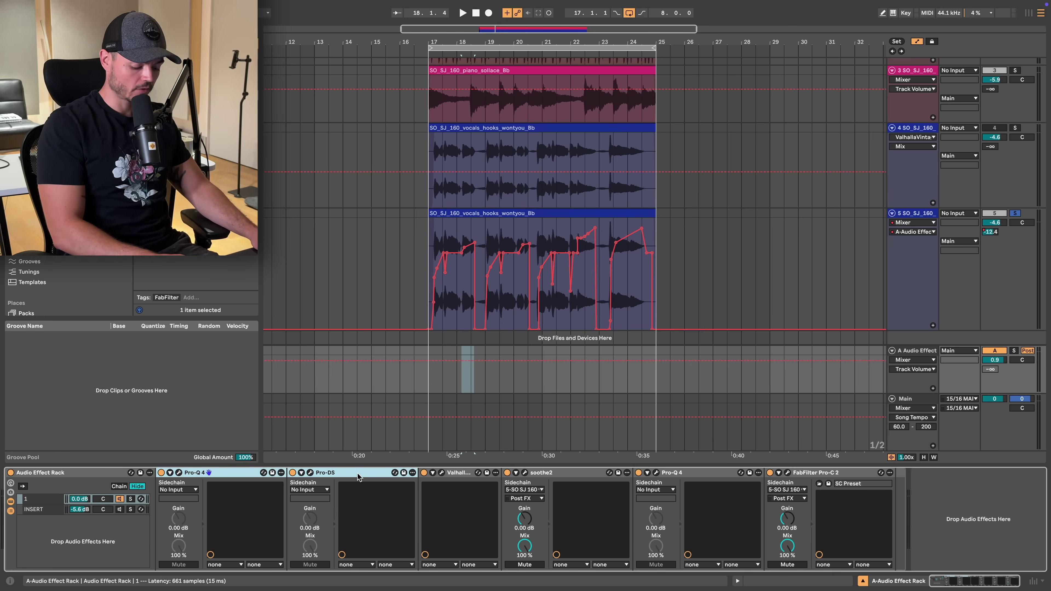
key("0")
left_click(576, 473)
key("0")
left_click(703, 473)
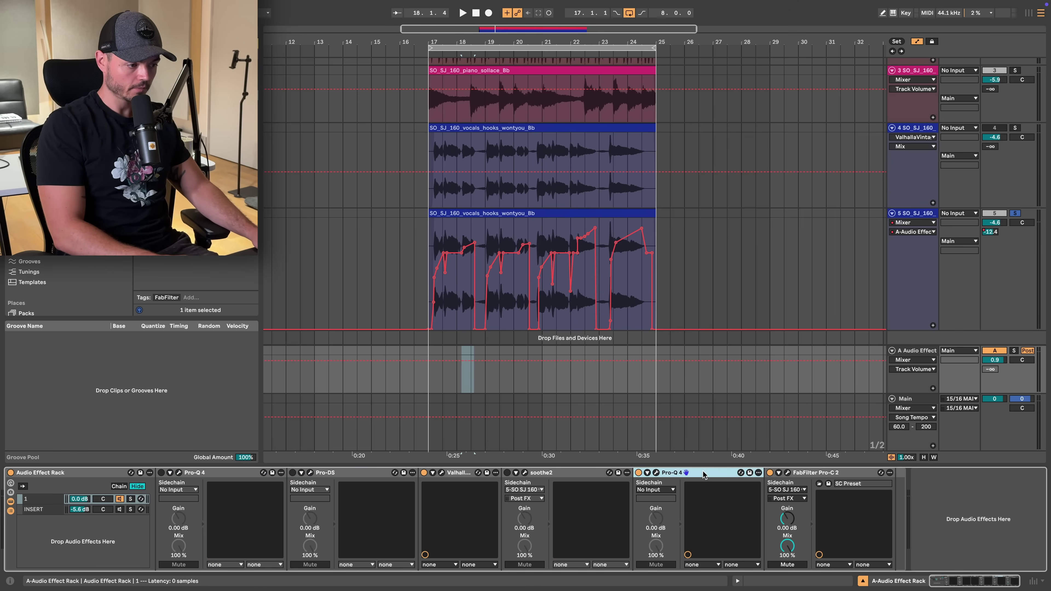
key("0")
left_click(826, 472)
key("0")
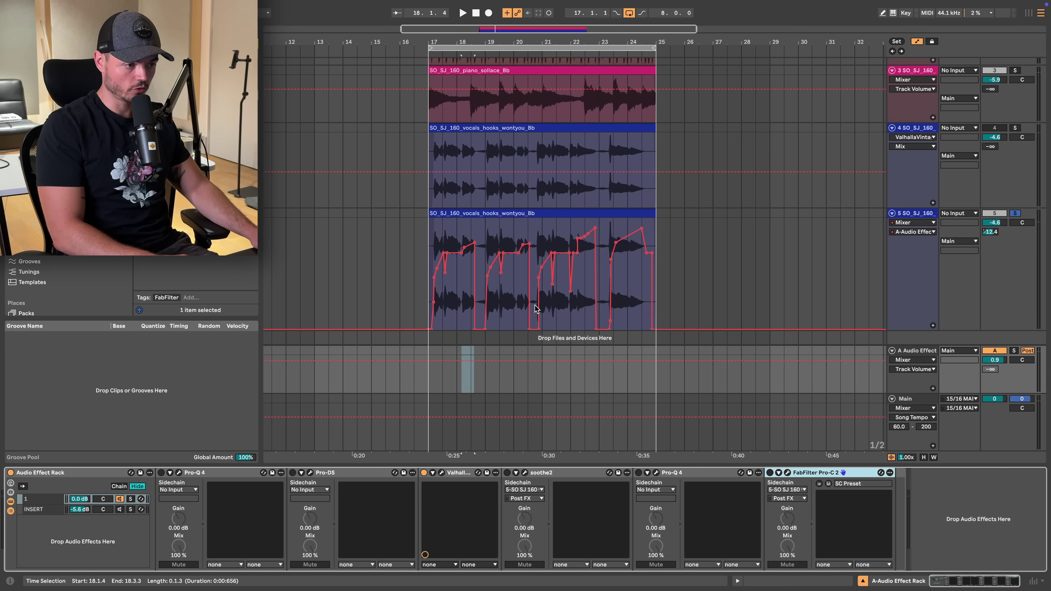
Play back vocal track 5 from 17.1.3 and solo return track A to hear the automated reverb alone
left_click(856, 237)
key("space")
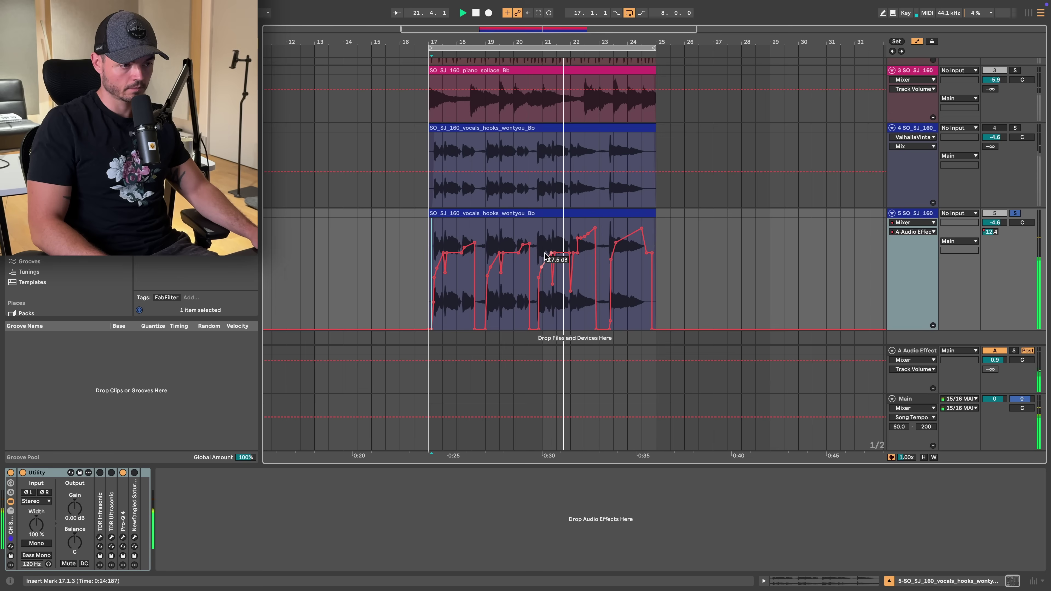
left_click(1015, 351)
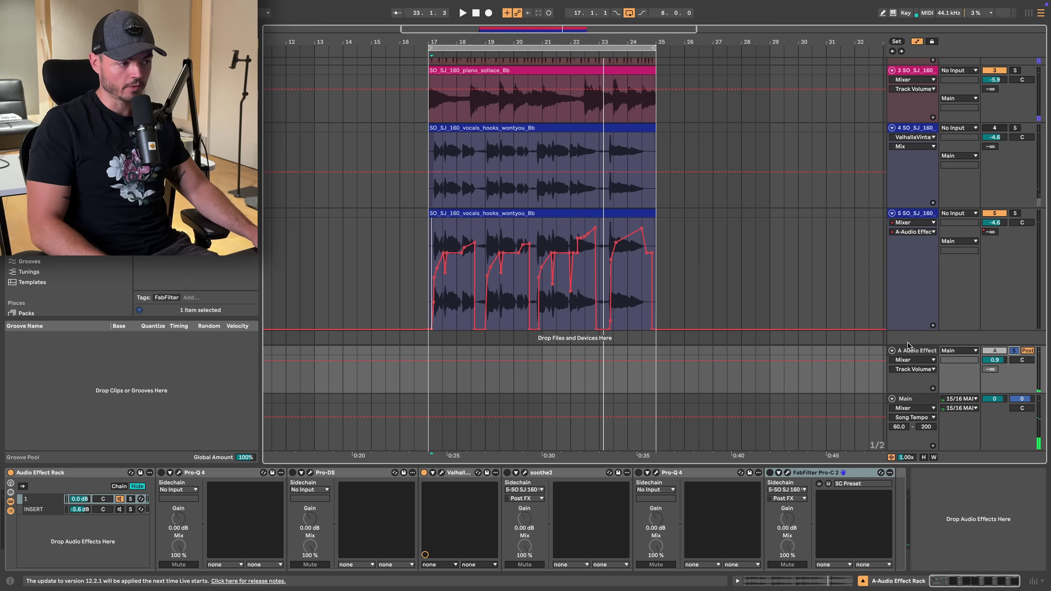
key("space")
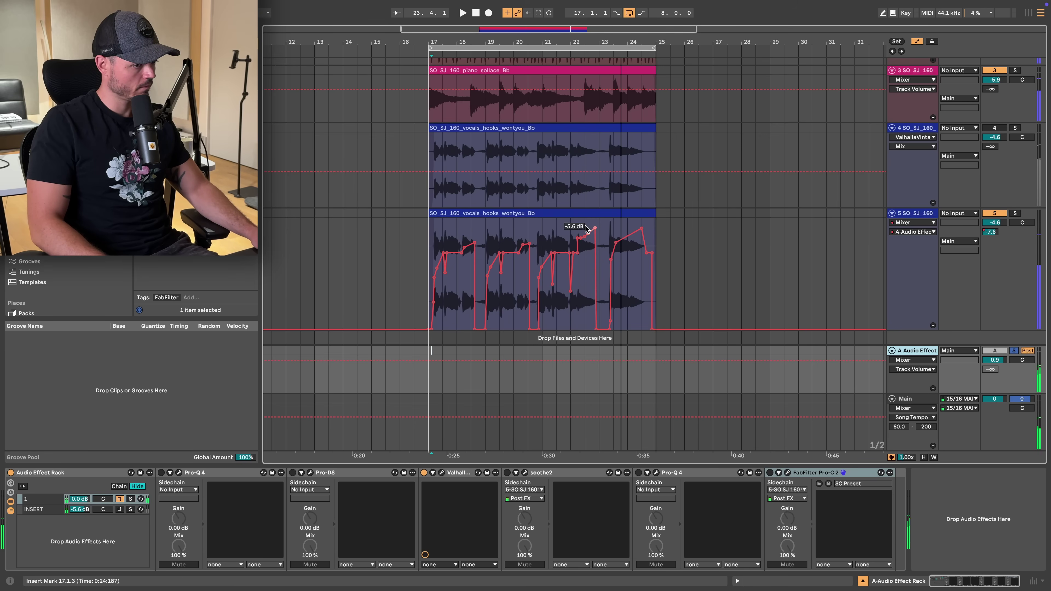
Override vocal track 5's send automation with a constant -9.7 dB, audition the reverb, and re-enable the automation
scroll(585, 227, "up", 10)
scroll(566, 245, "down", 15)
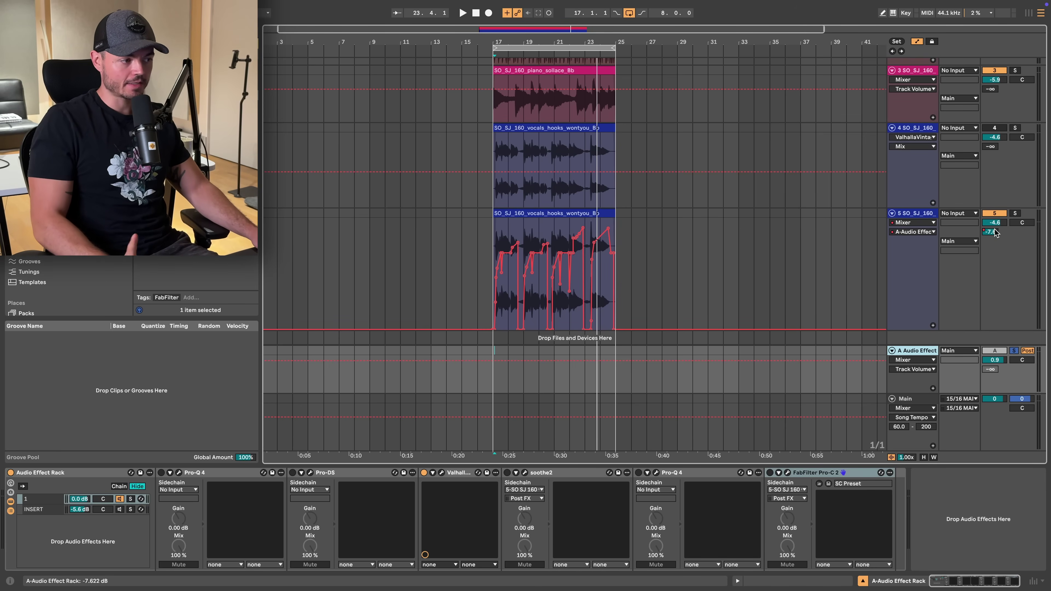
left_click_drag(990, 231, 990, 219)
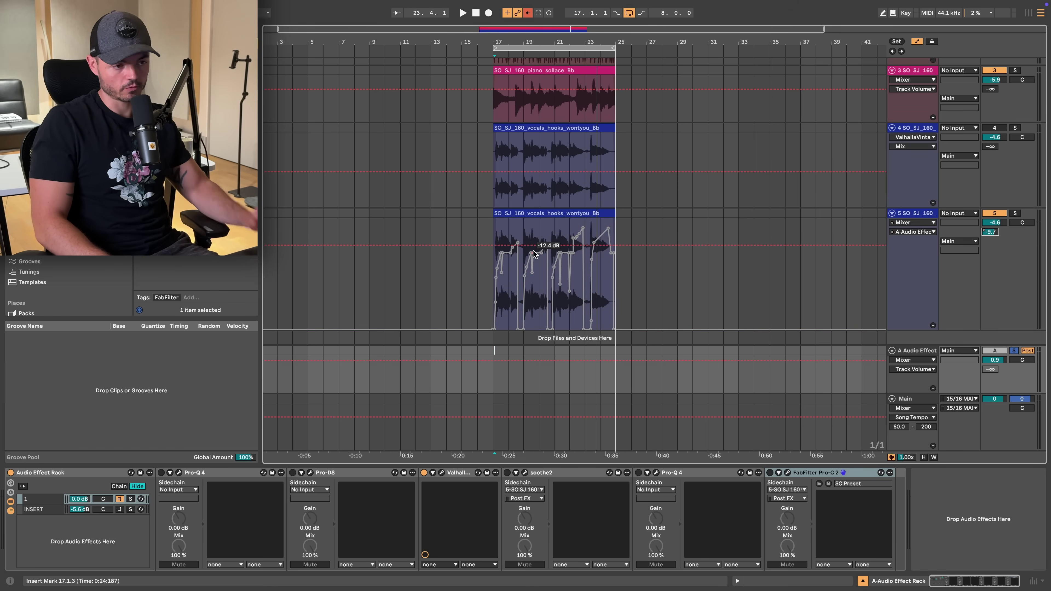
key("space")
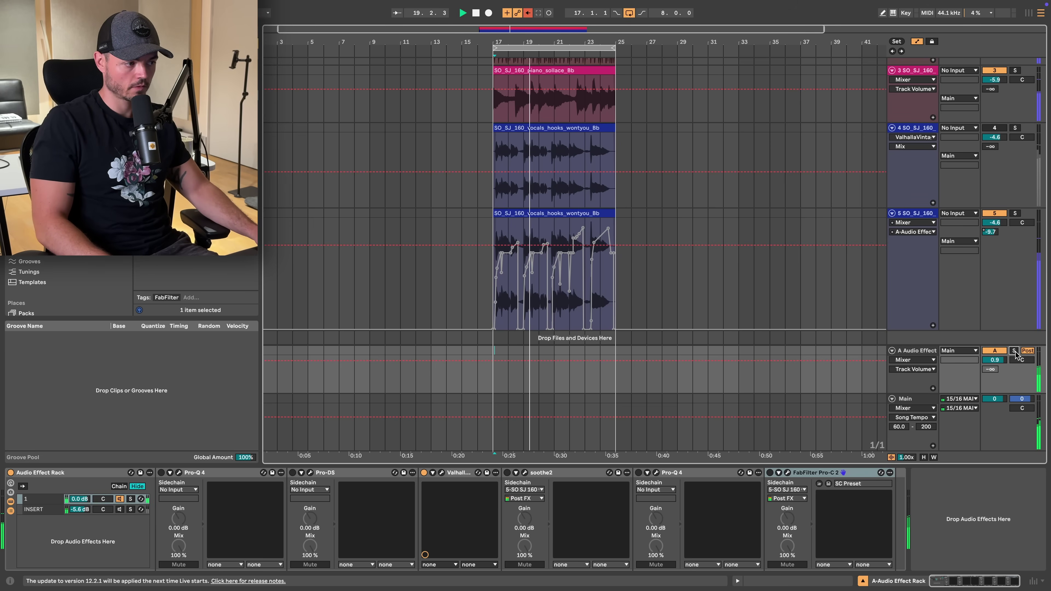
left_click(1018, 327)
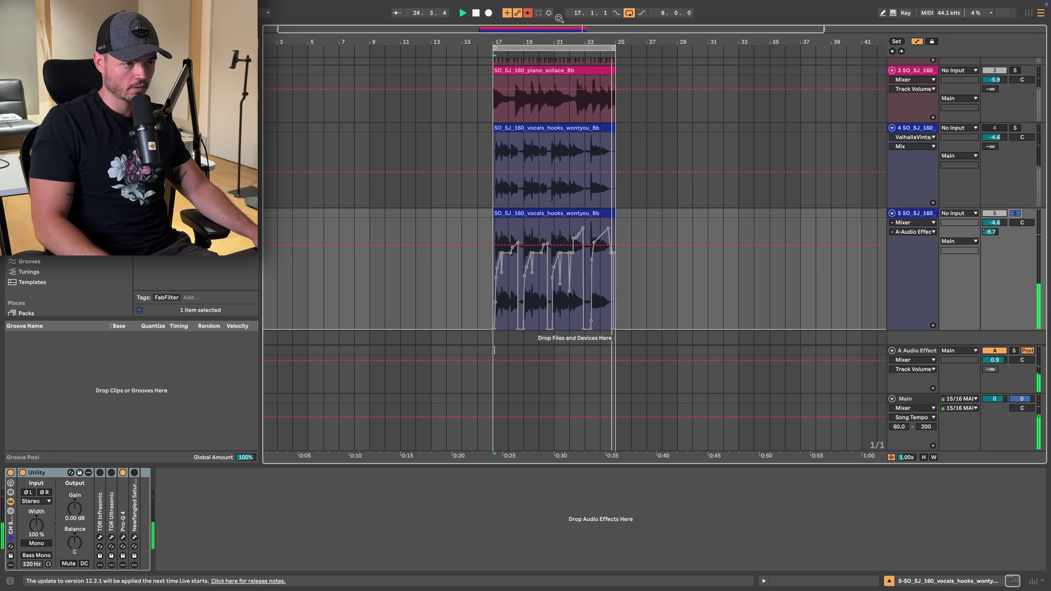
left_click(528, 14)
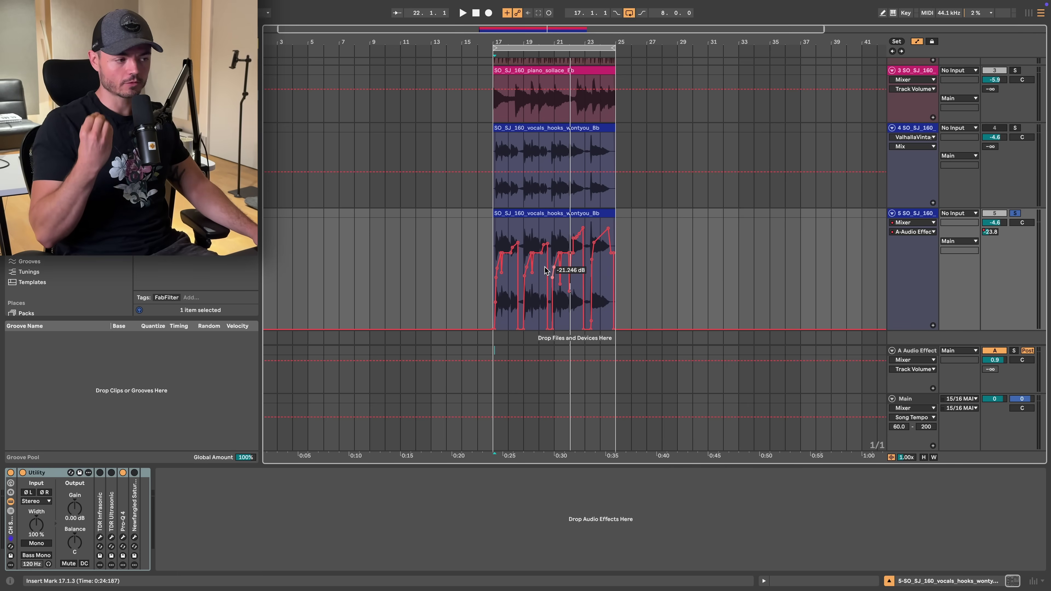
Turn on and open the Pro-Q 4 before the reverb on return track A, and play back the vocal through it
left_click(913, 352)
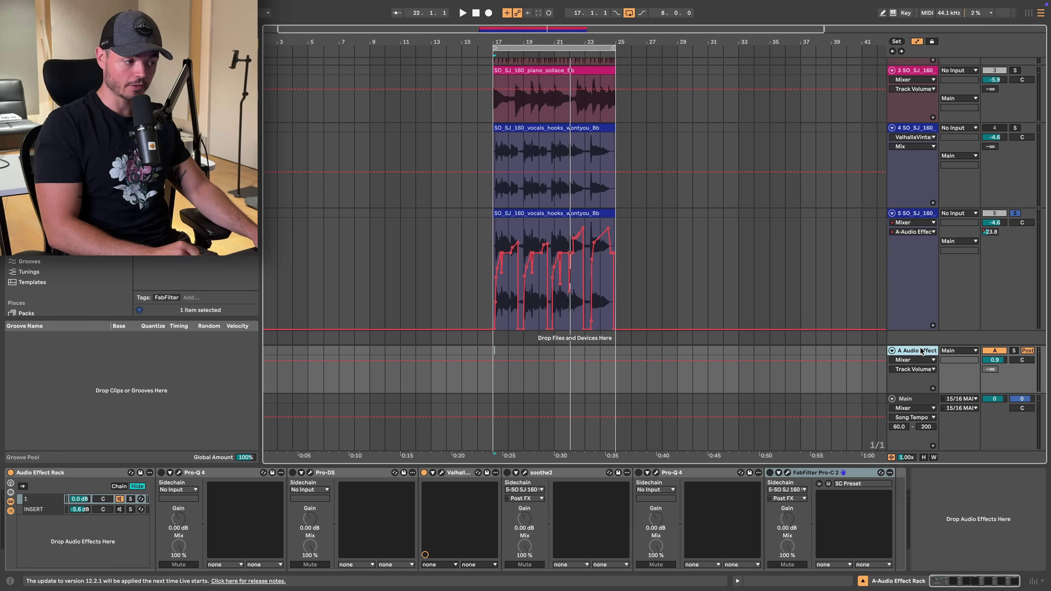
left_click(455, 473)
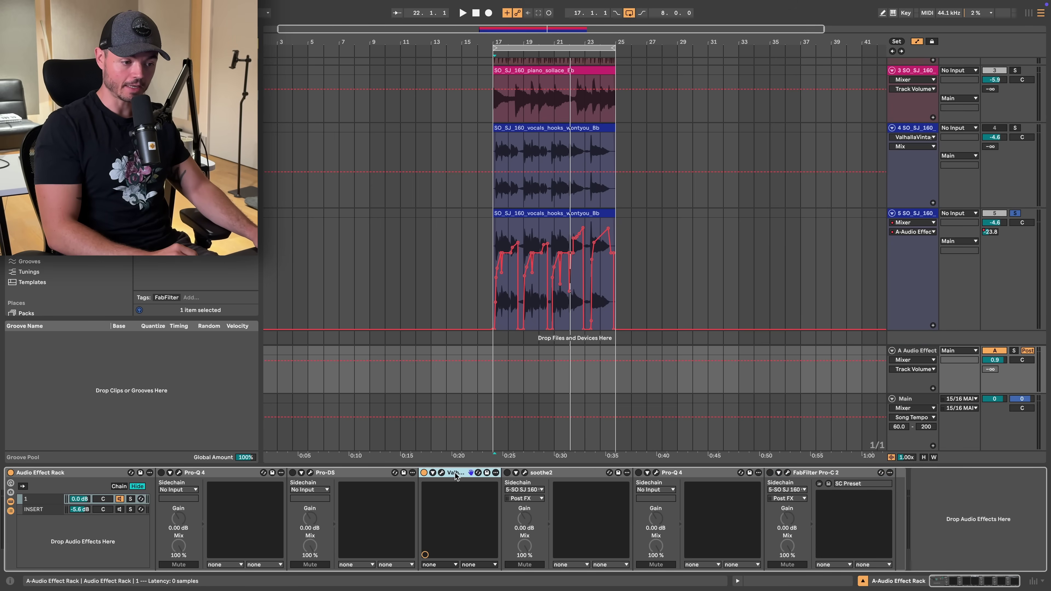
left_click(180, 474)
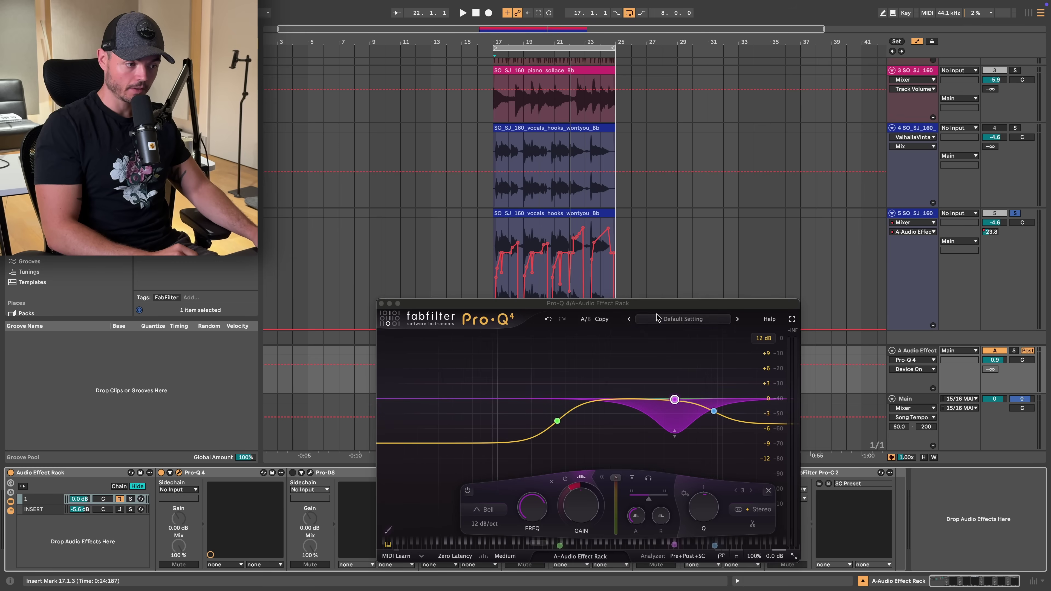
left_click_drag(674, 309, 359, 166)
key("space")
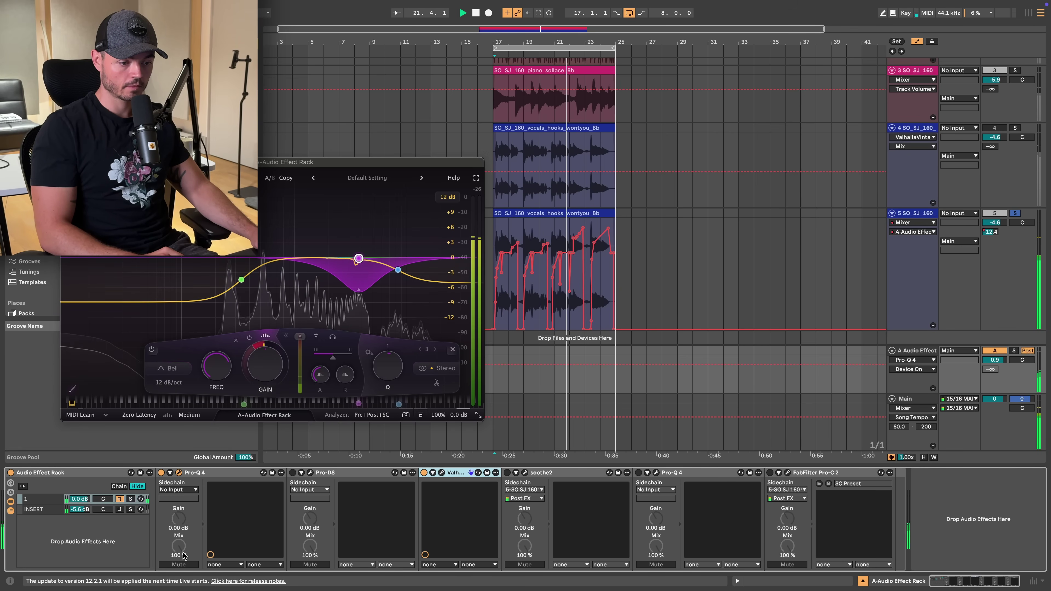
key("space")
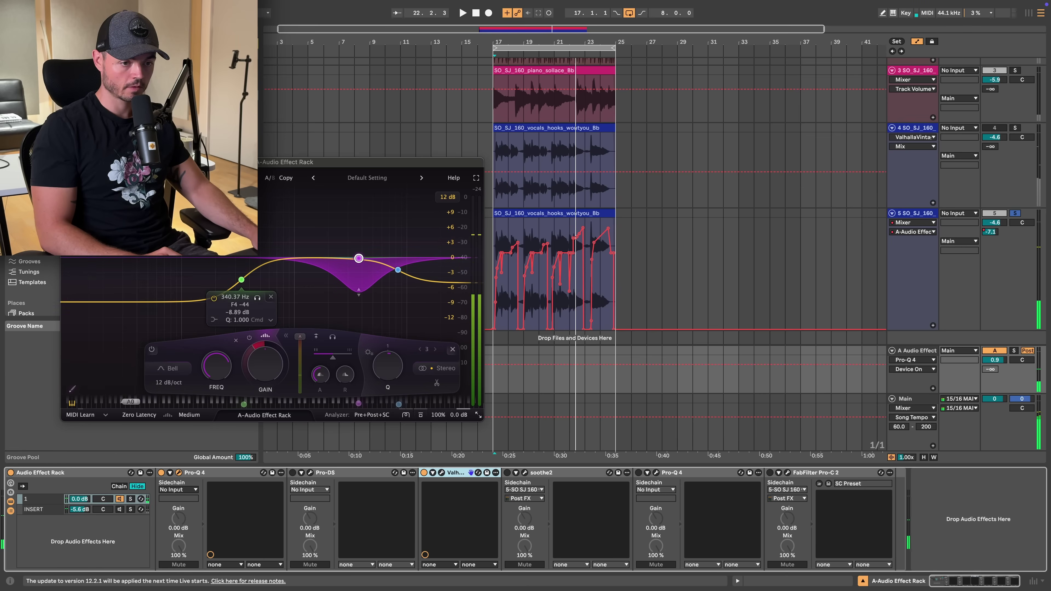
Bypass all the Pro-Q 4 bands during playback and re-enable them to compare the reverb with and without the EQ
left_click_drag(96, 220, 405, 332)
left_click(215, 351)
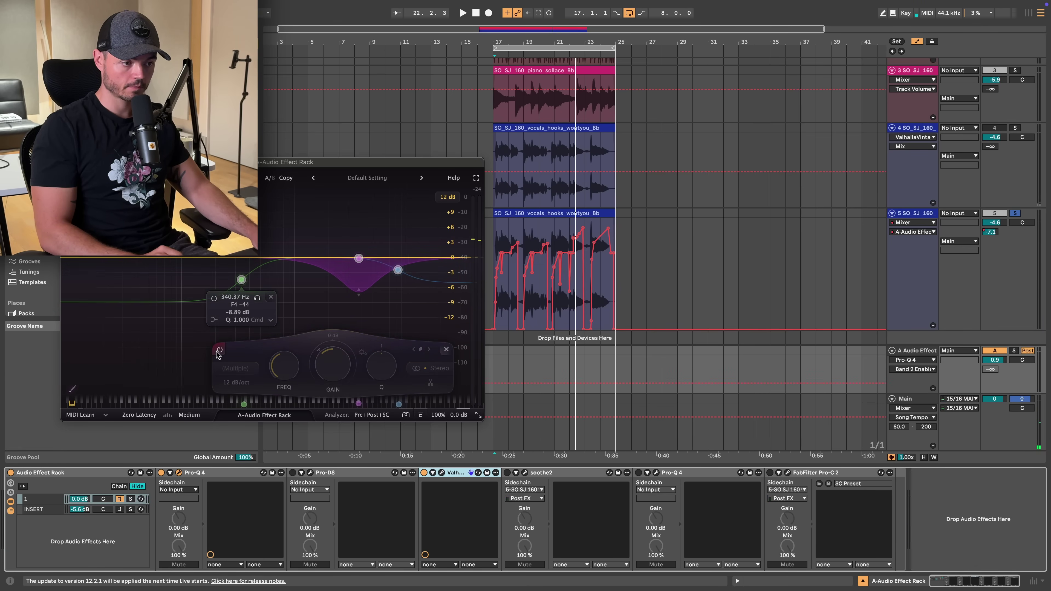
key("space")
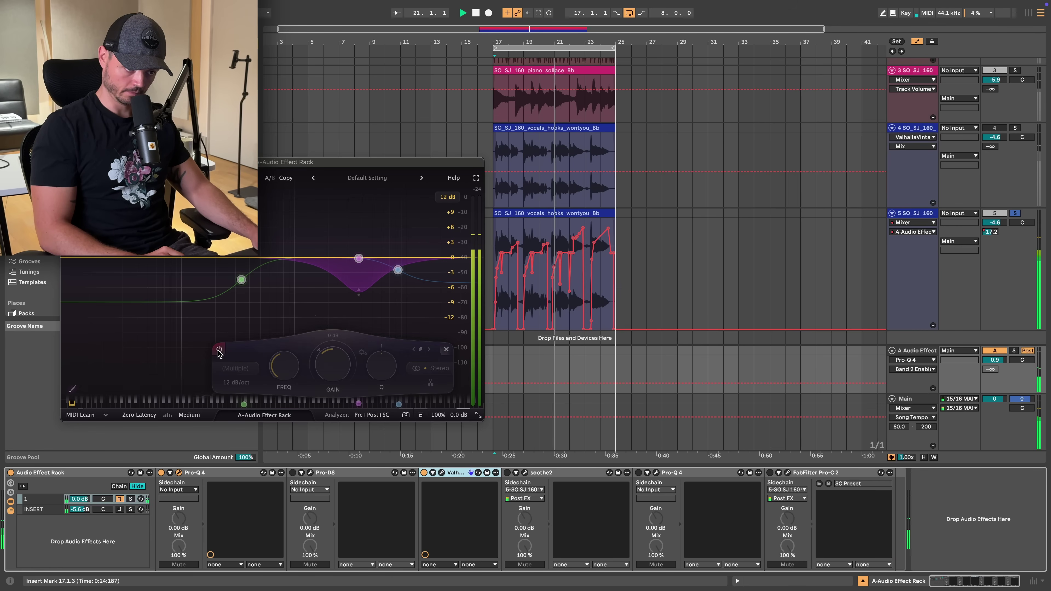
left_click(219, 351)
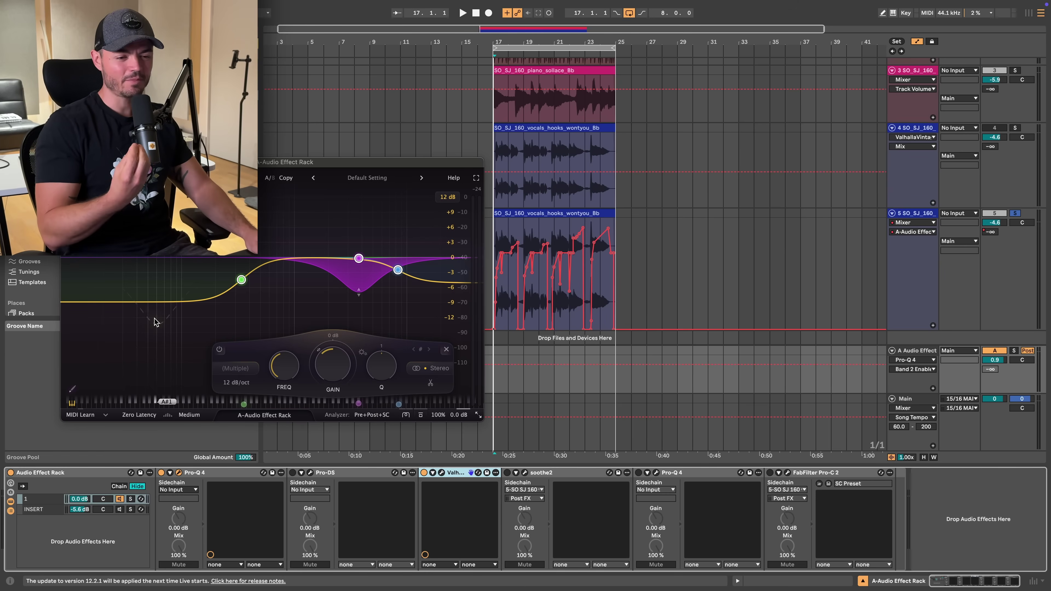
mouse_move(212, 275)
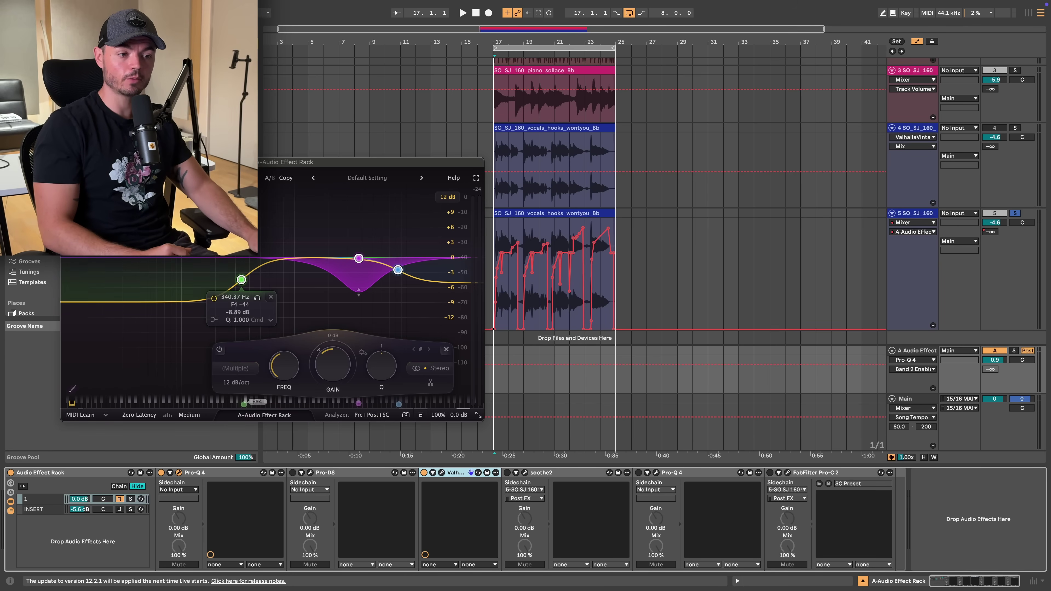
Bypass and re-enable the Pro-Q 4's 340 Hz low-shelf band during playback to compare the reverb with and without it
key("space")
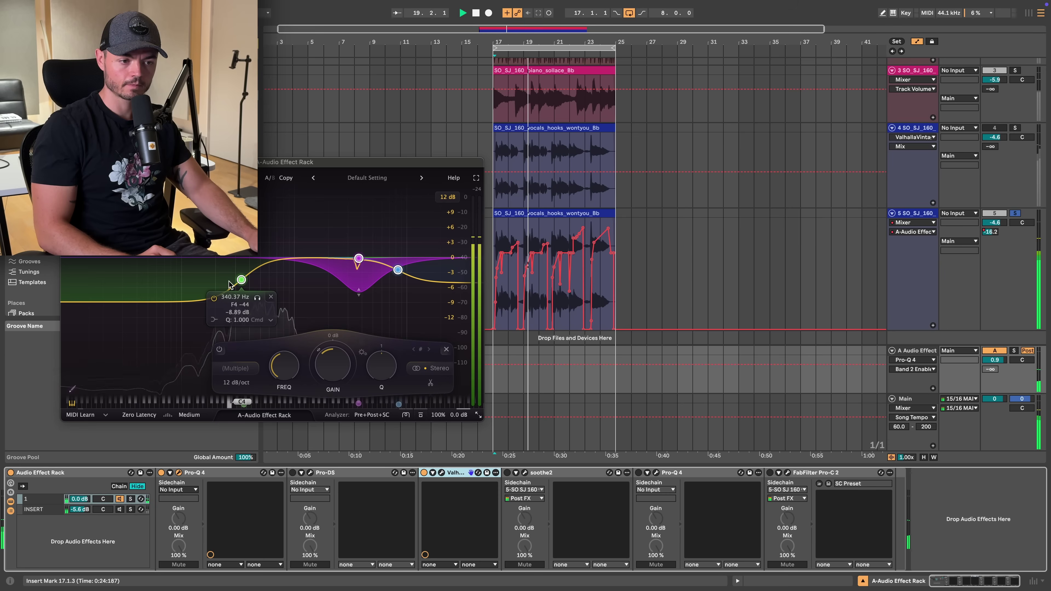
left_click(266, 304)
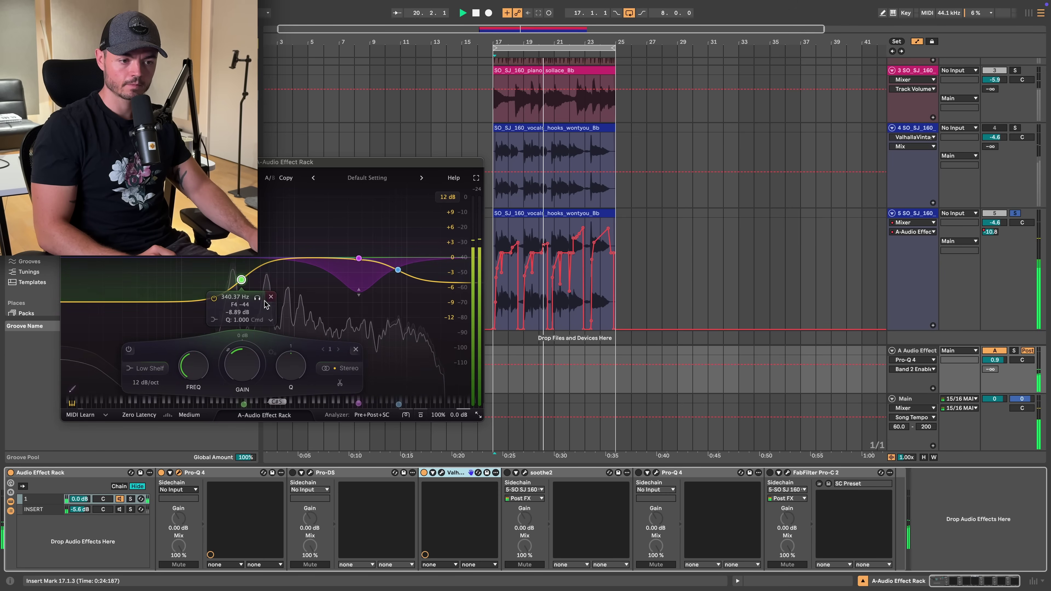
left_click(213, 298)
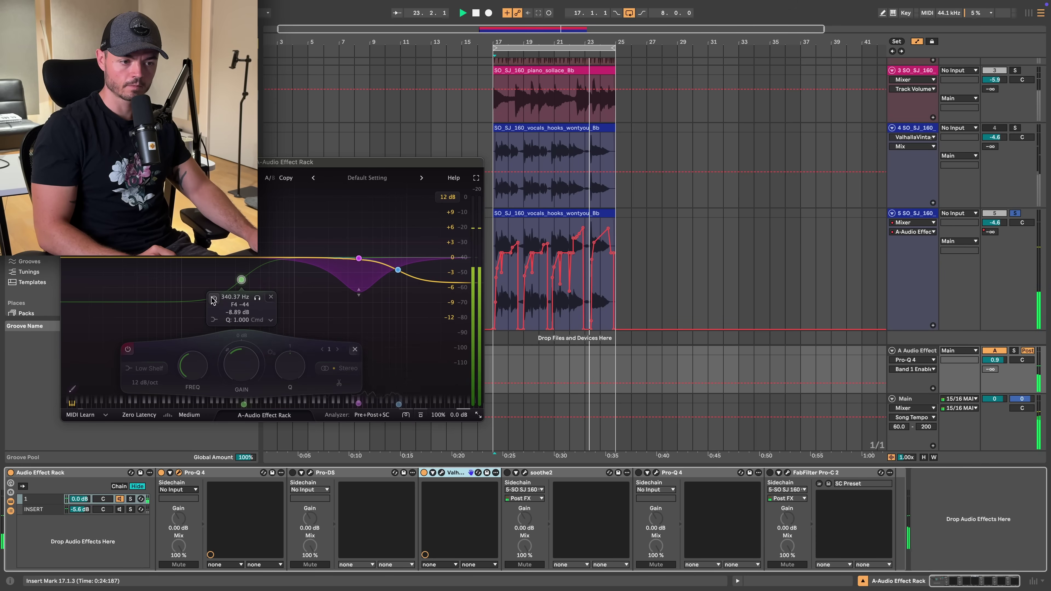
left_click(214, 299)
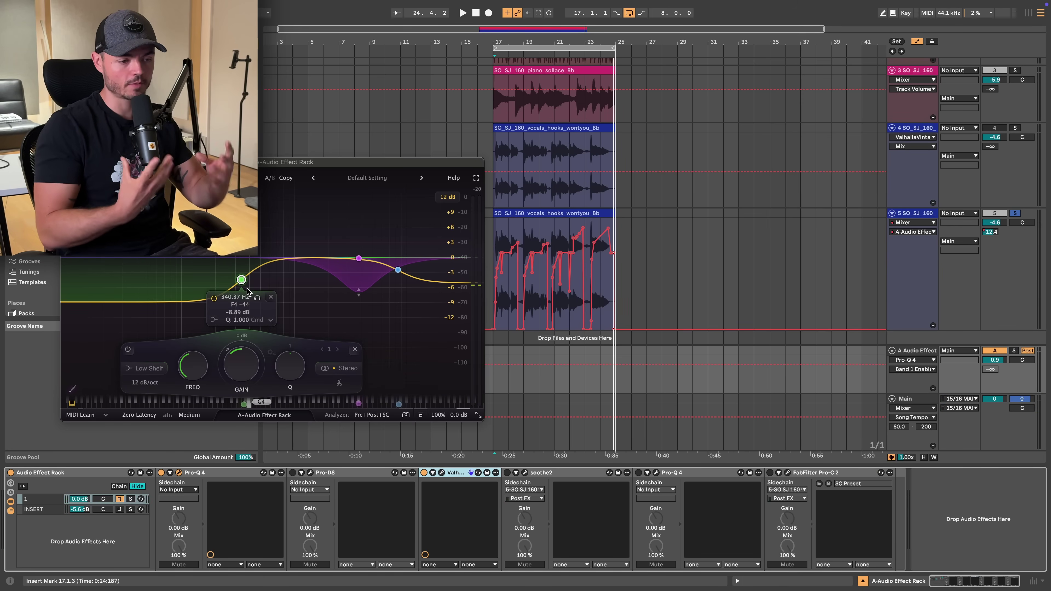
Bypass and re-enable the Pro-Q 4's dynamic band at 3760 Hz during playback to compare its effect on the reverb
mouse_move(396, 265)
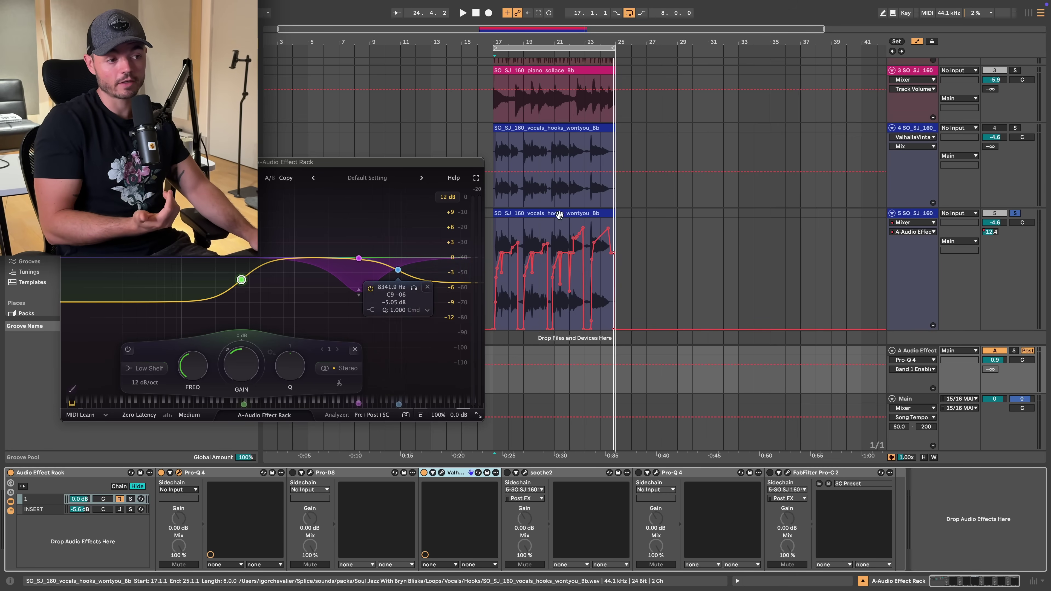
mouse_move(350, 255)
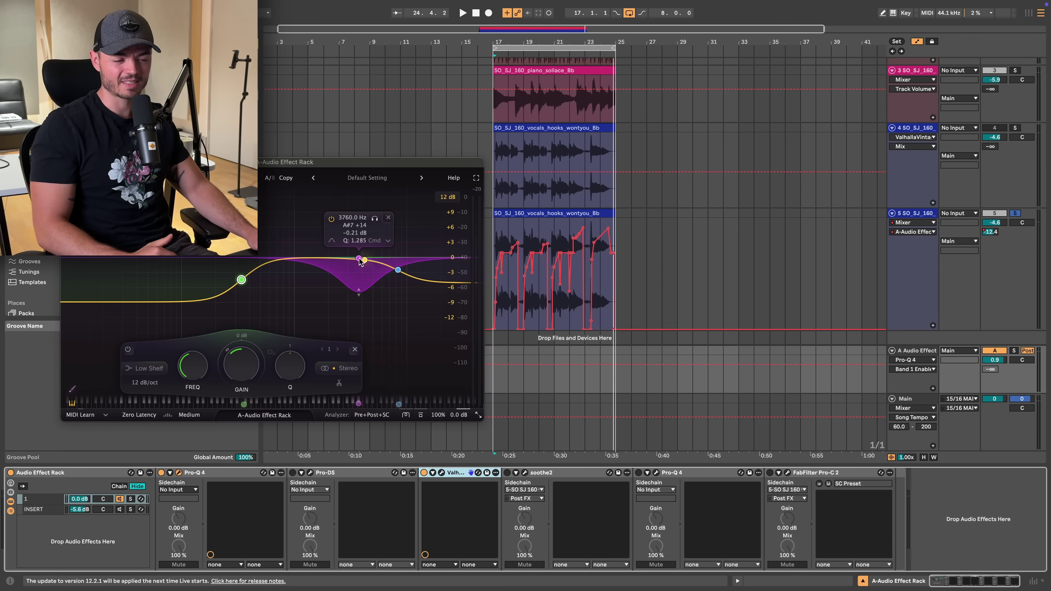
key("space")
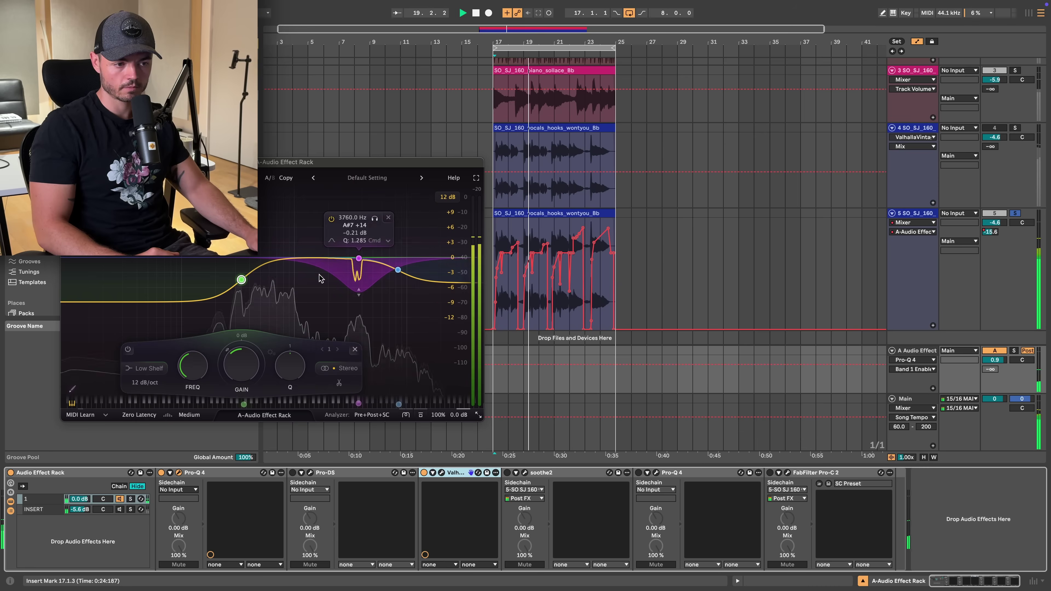
left_click(331, 219)
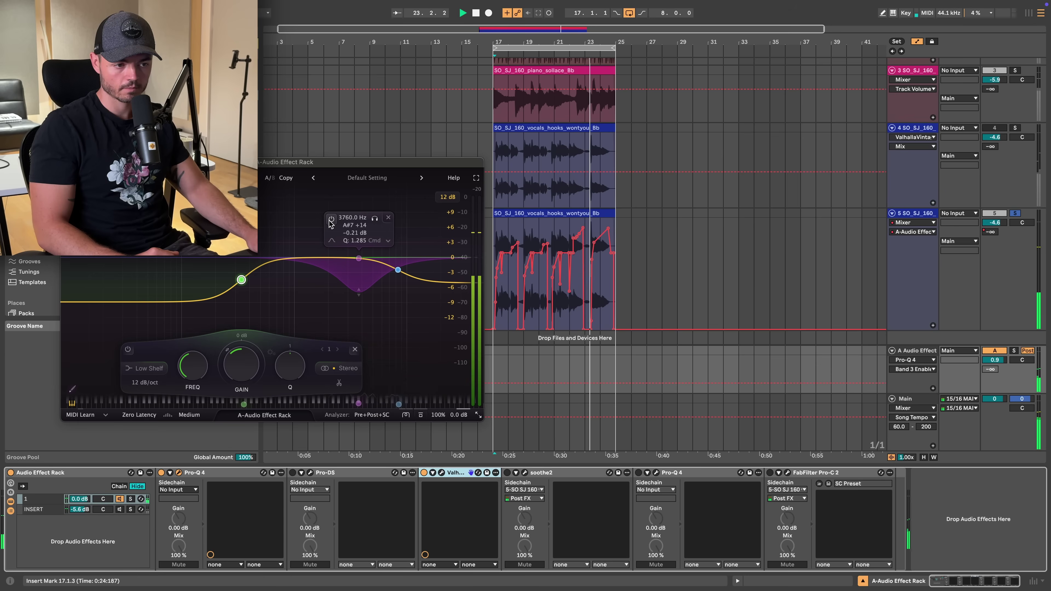
left_click(331, 220)
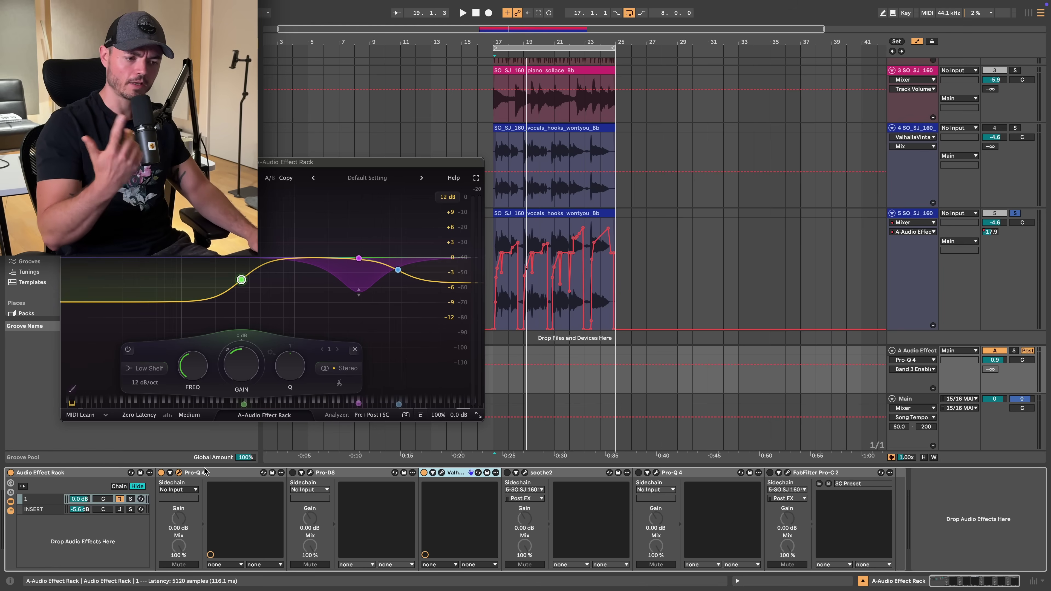
Turn on and open the Pro-DS before the reverb on return track A, and arrange its window beside the Pro-Q 4
left_click(310, 473)
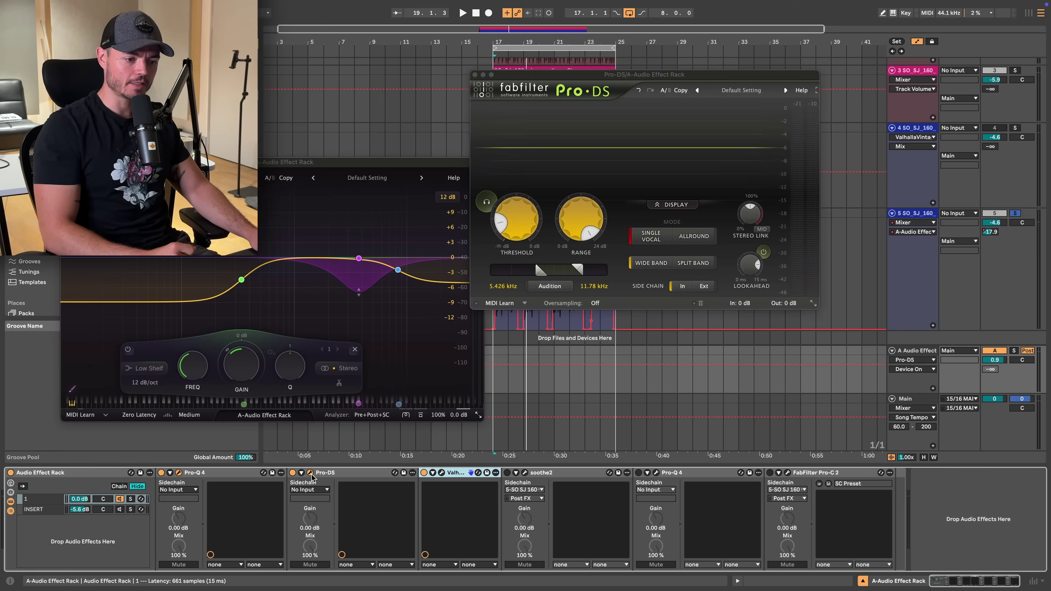
left_click_drag(729, 81, 906, 85)
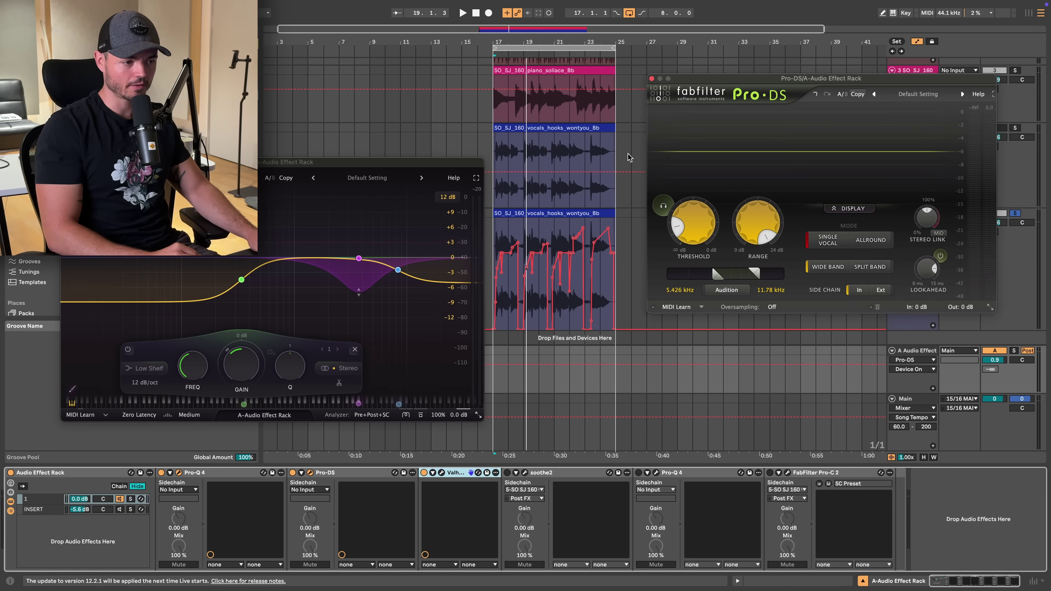
left_click_drag(398, 164, 394, 178)
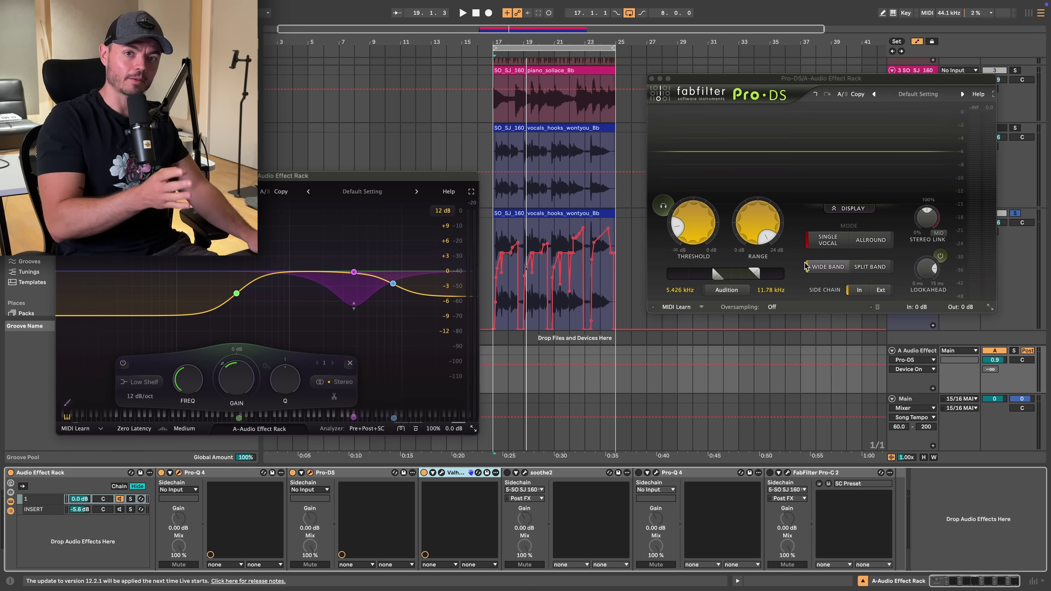
Play back the vocal from 17.1.1 through the Pro-DS, and solo return track A to hear only the de-essed reverb
mouse_move(806, 267)
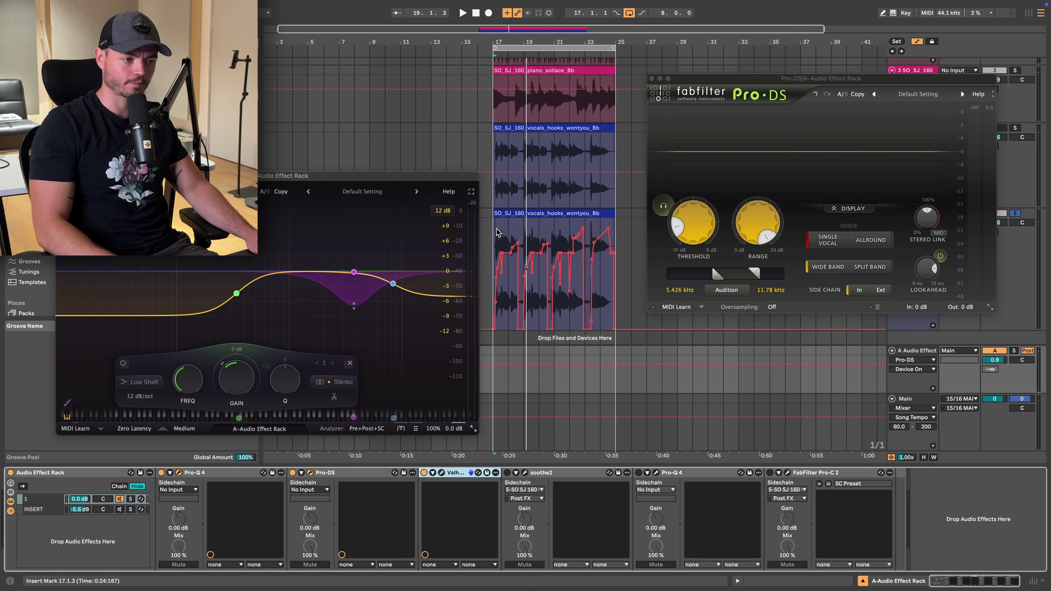
left_click(494, 240)
key("space")
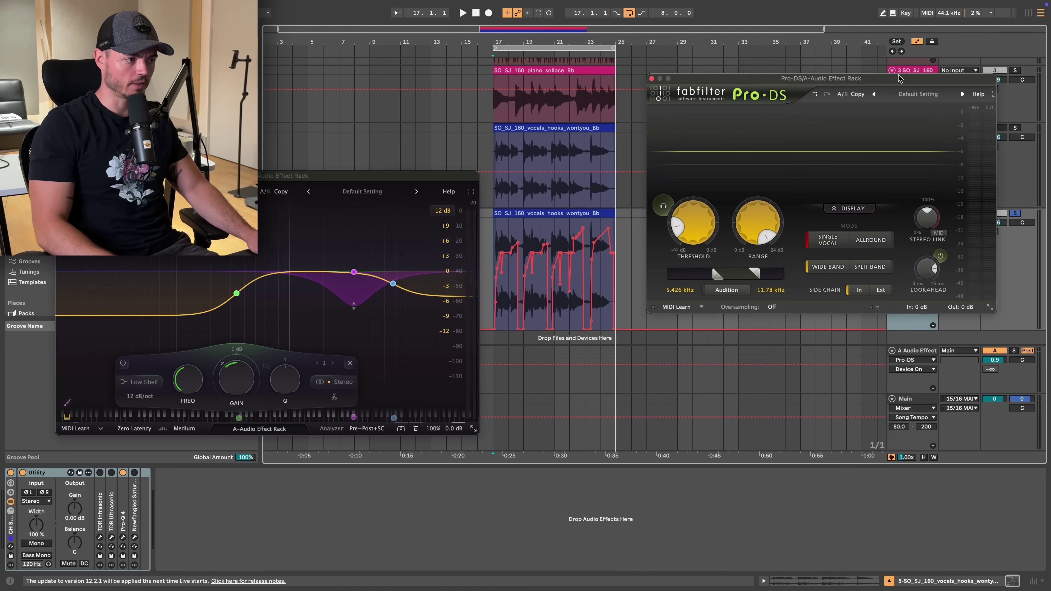
mouse_move(991, 162)
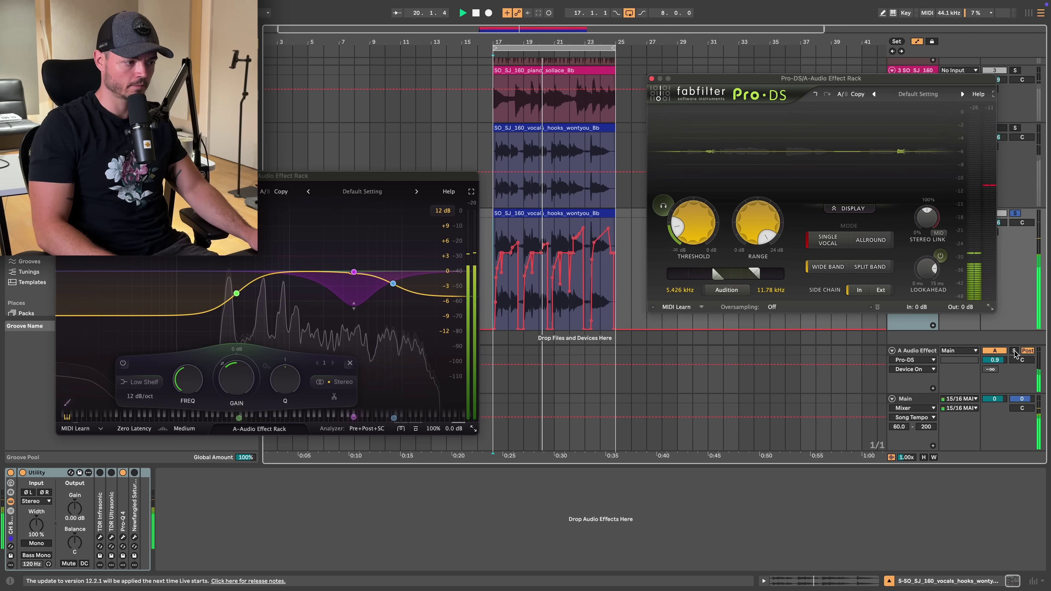
key("space")
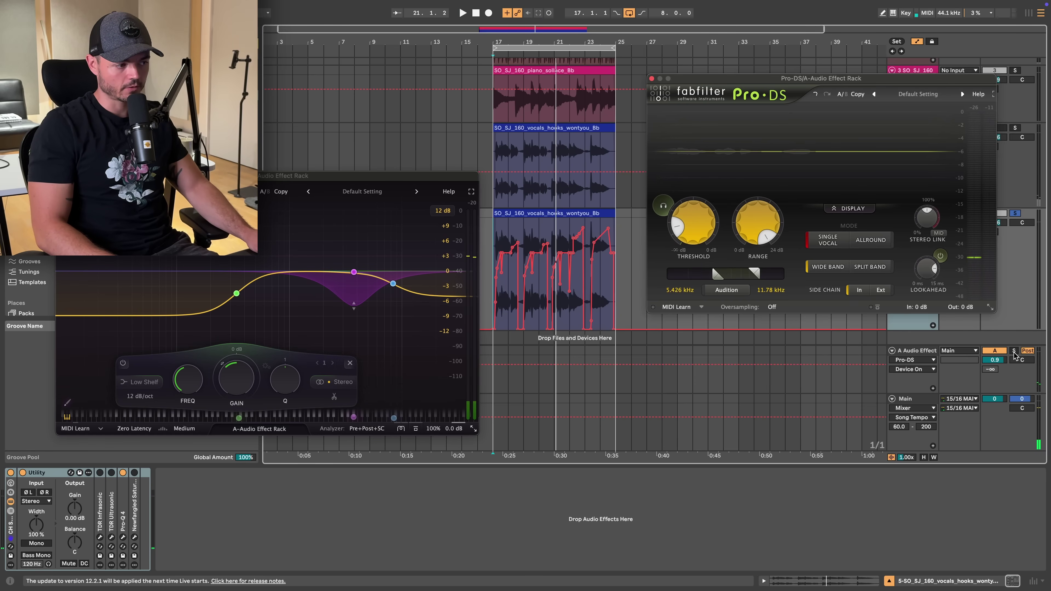
left_click(1015, 345)
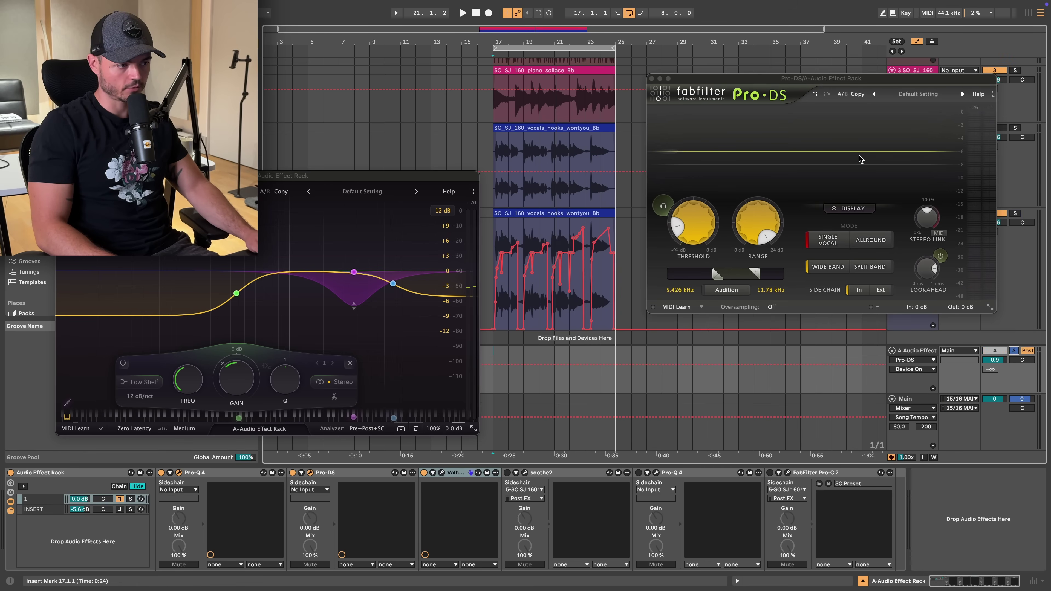
key("space")
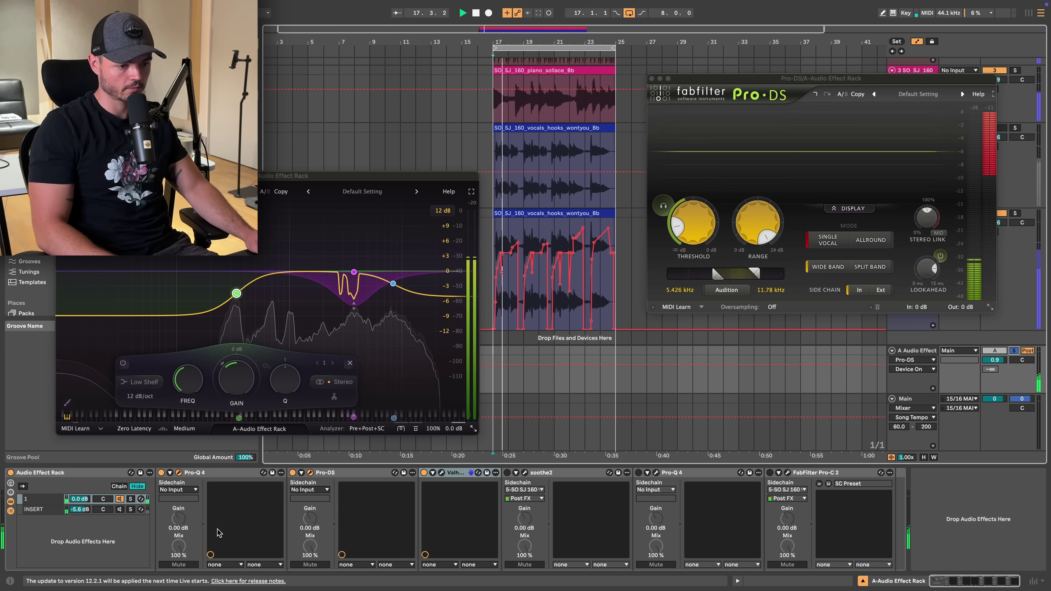
Bypass and re-enable the Pro-DS during playback to compare the soloed reverb with and without de-essing
left_click(293, 473)
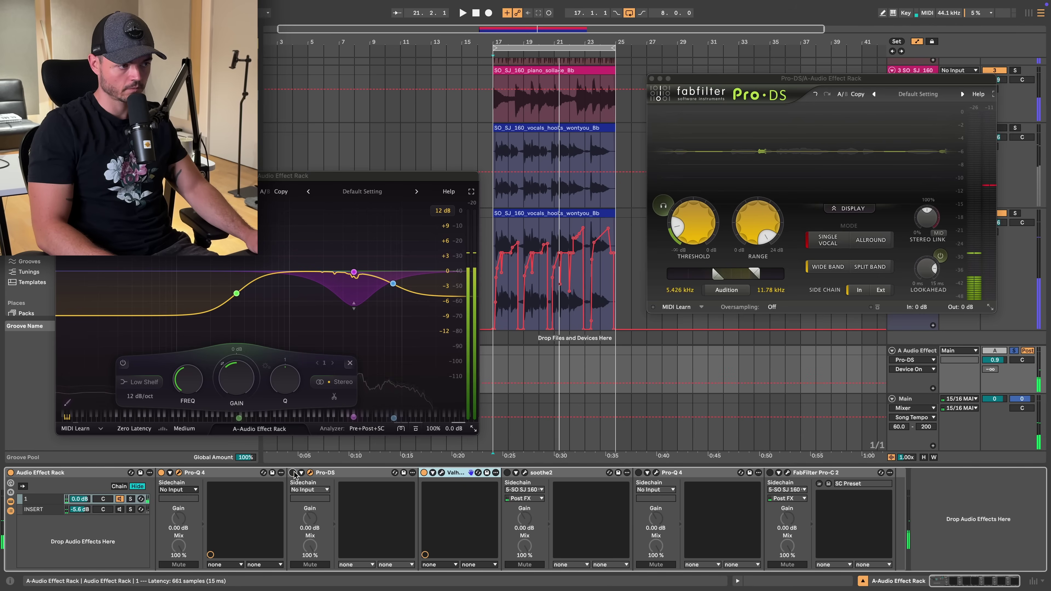
key("space")
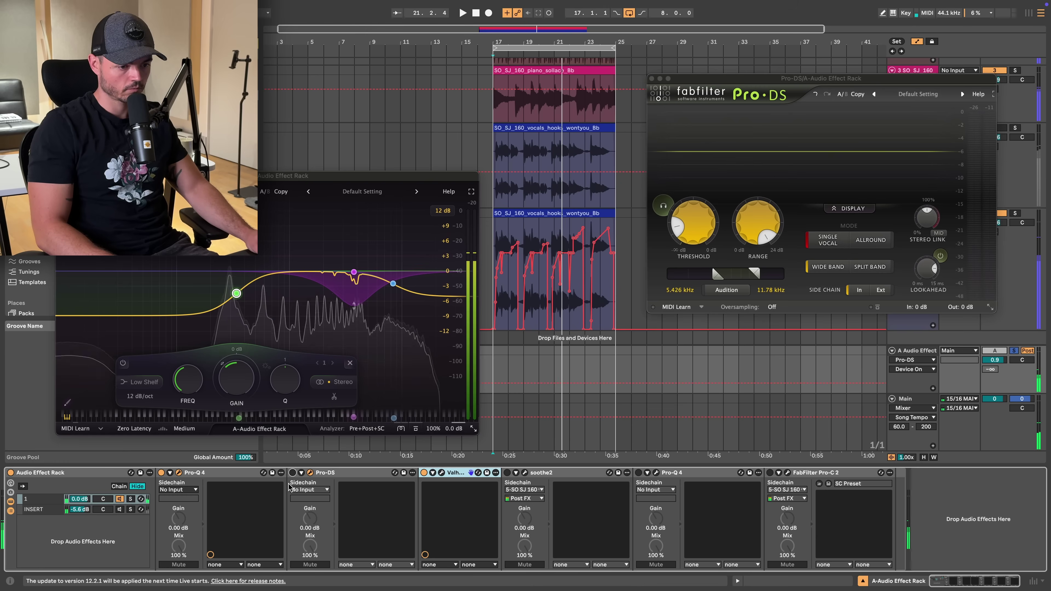
key("space")
key("space")
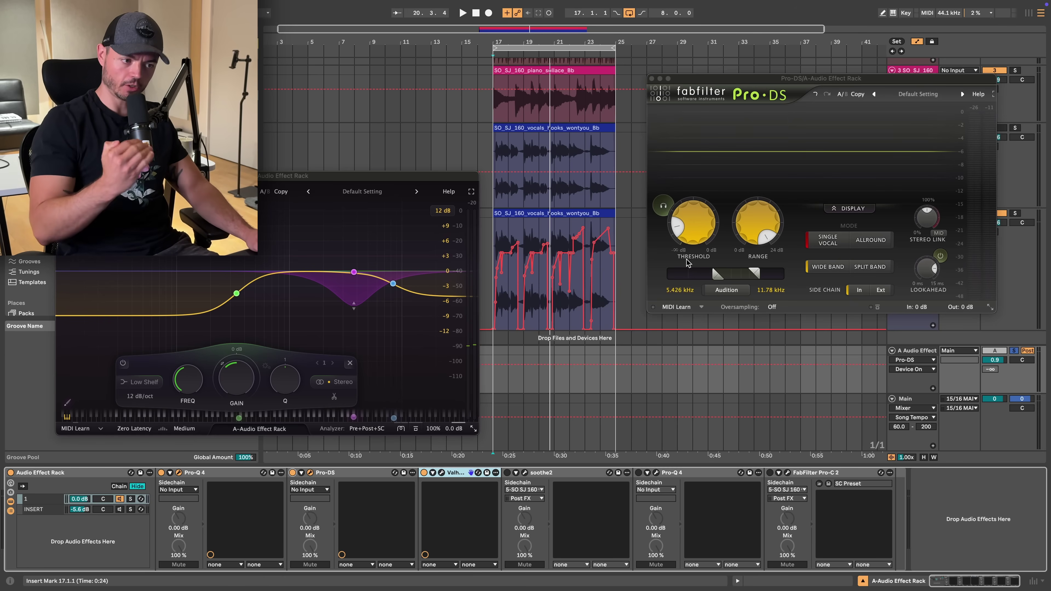
Hide the plug-in windows and examine vocal track 5's send automation at the phrase start, the 17.3.2 dip and the gap before bar 19
scroll(503, 273, "up", 5)
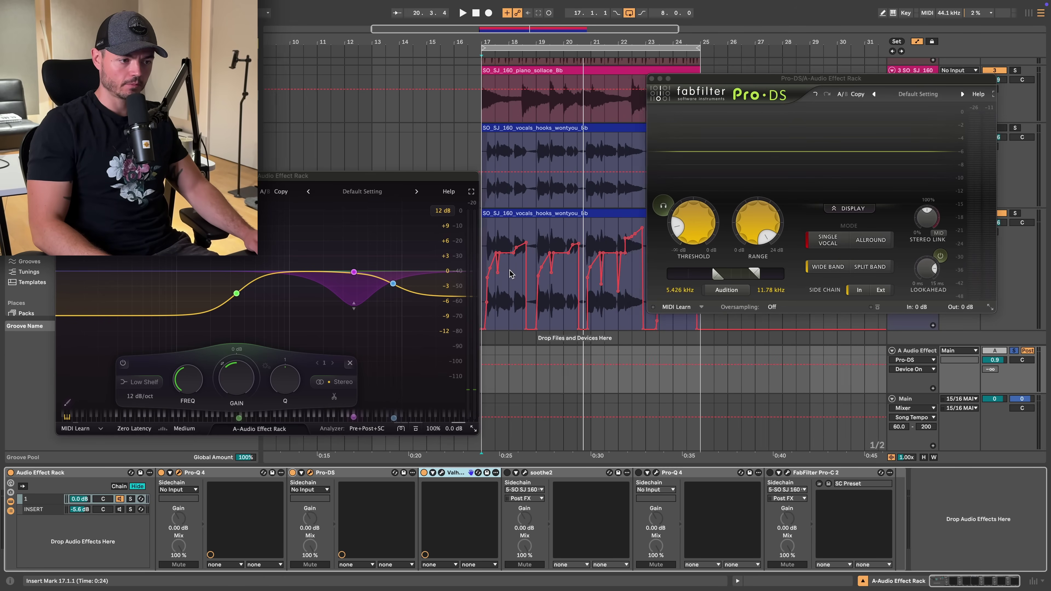
key("super+alt+p")
scroll(488, 290, "up", 5)
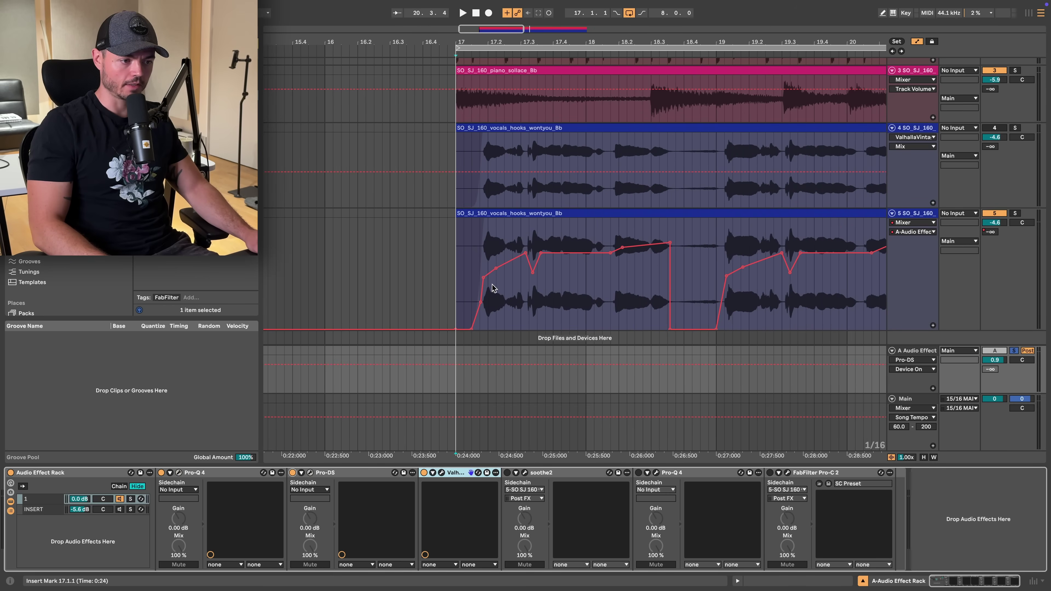
left_click(483, 269)
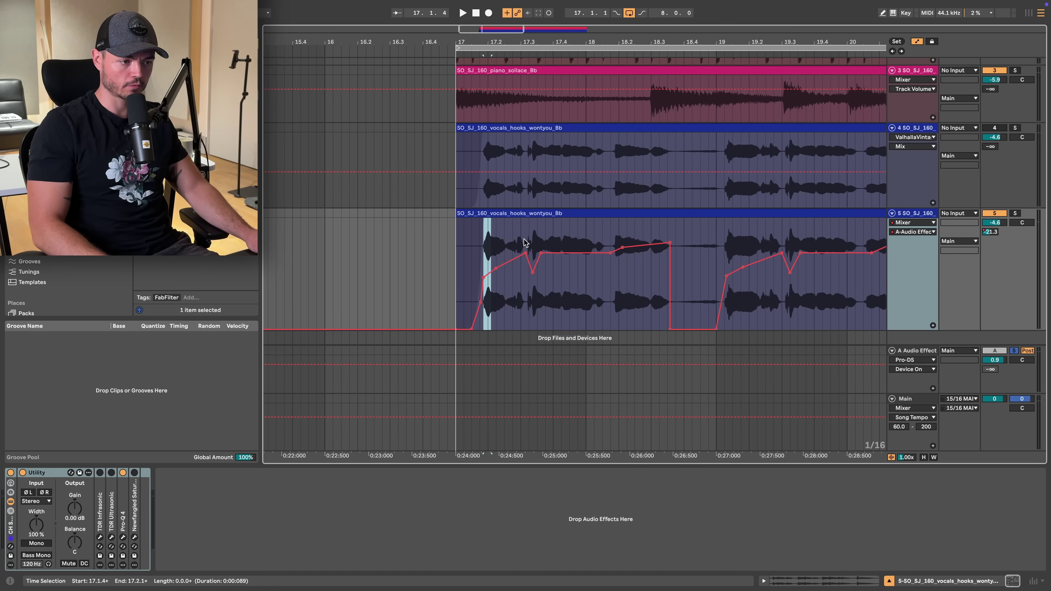
left_click(534, 243, "shift")
left_click_drag(539, 243, 530, 244)
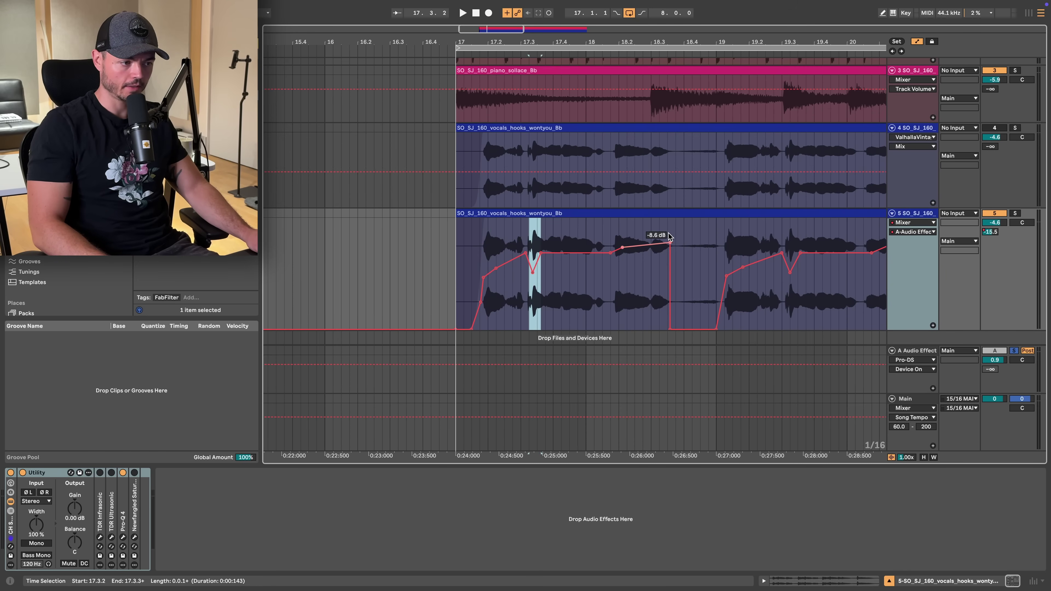
left_click_drag(677, 243, 734, 244)
scroll(658, 288, "down", 5)
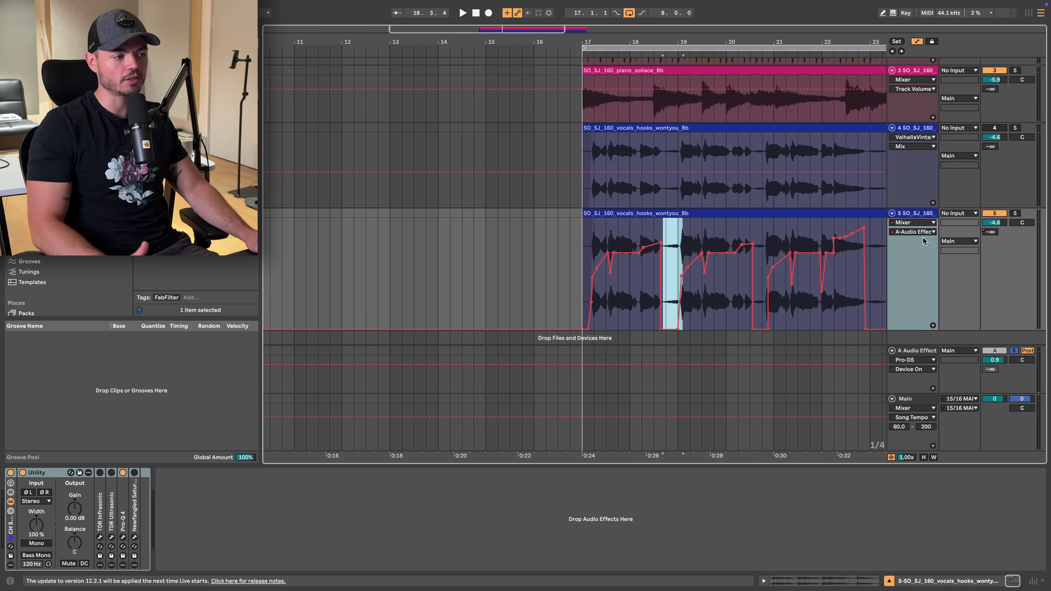
Show return track A's Pro-Q 4 and Pro-DS windows to review the processing before the reverb, and close both
left_click(918, 214)
left_click(914, 352)
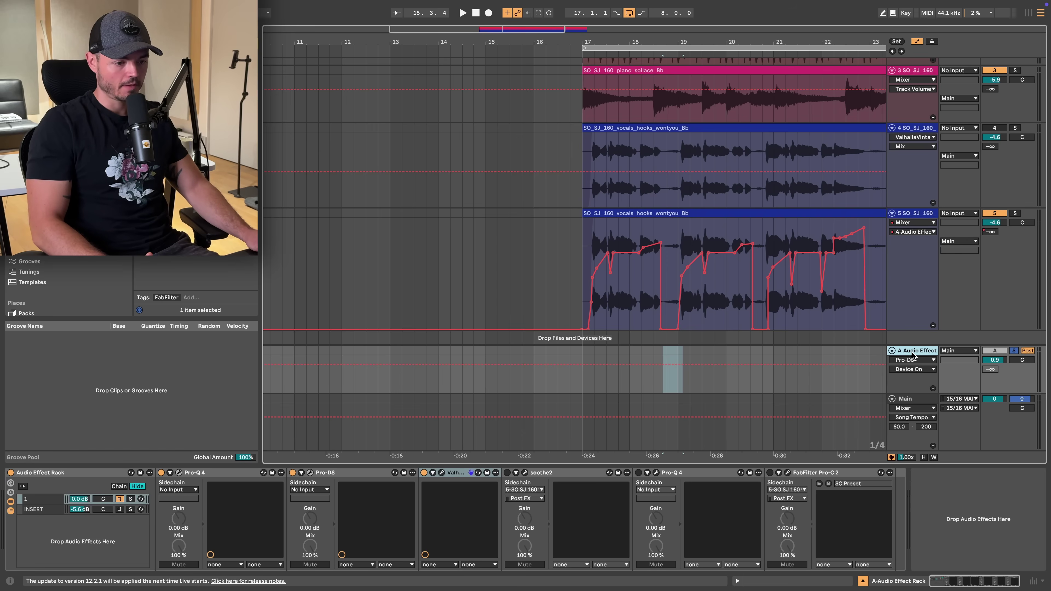
left_click(310, 473)
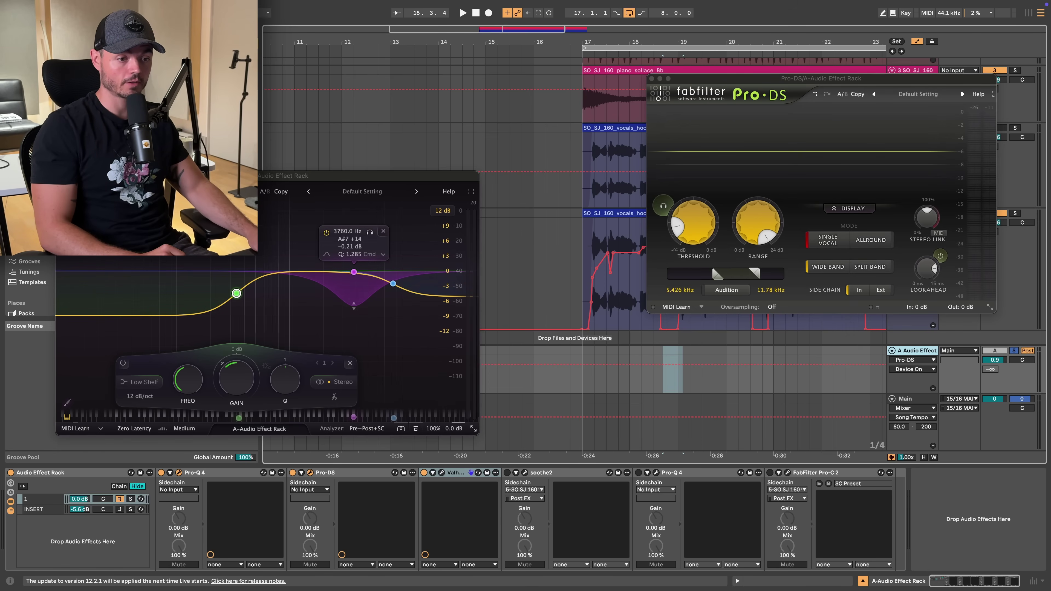
left_click(61, 175)
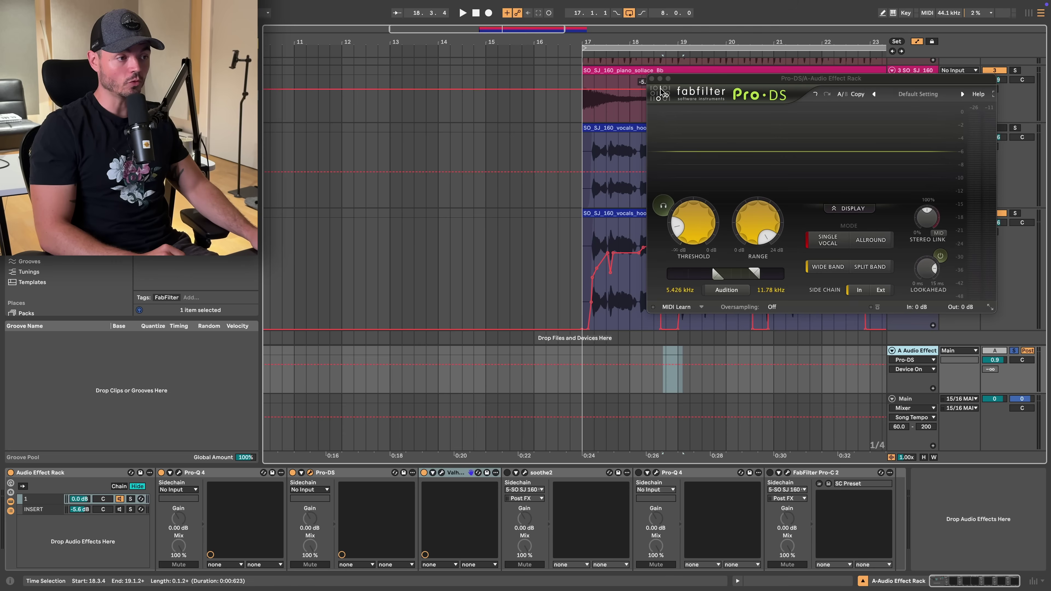
left_click(651, 79)
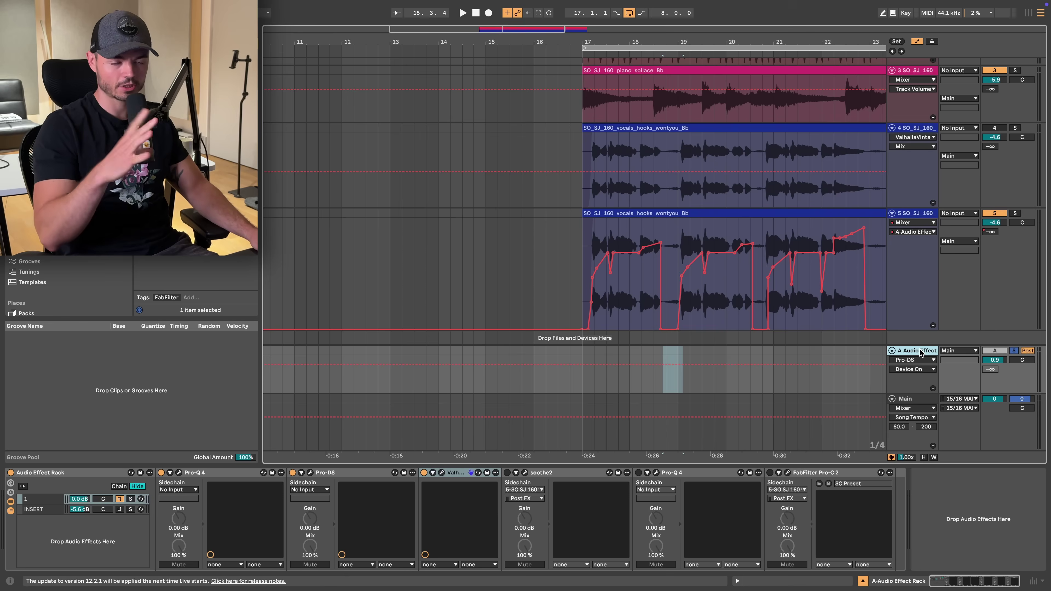
Review the ValhallaVintageVerb settings on return track A together with vocal track 5's send automation
left_click(442, 472)
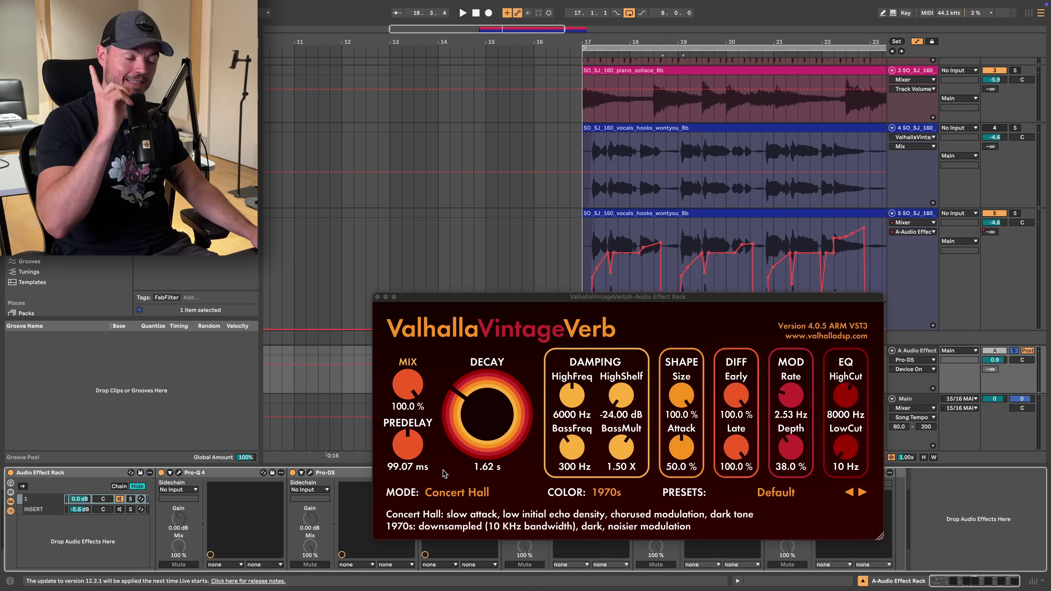
left_click(378, 296)
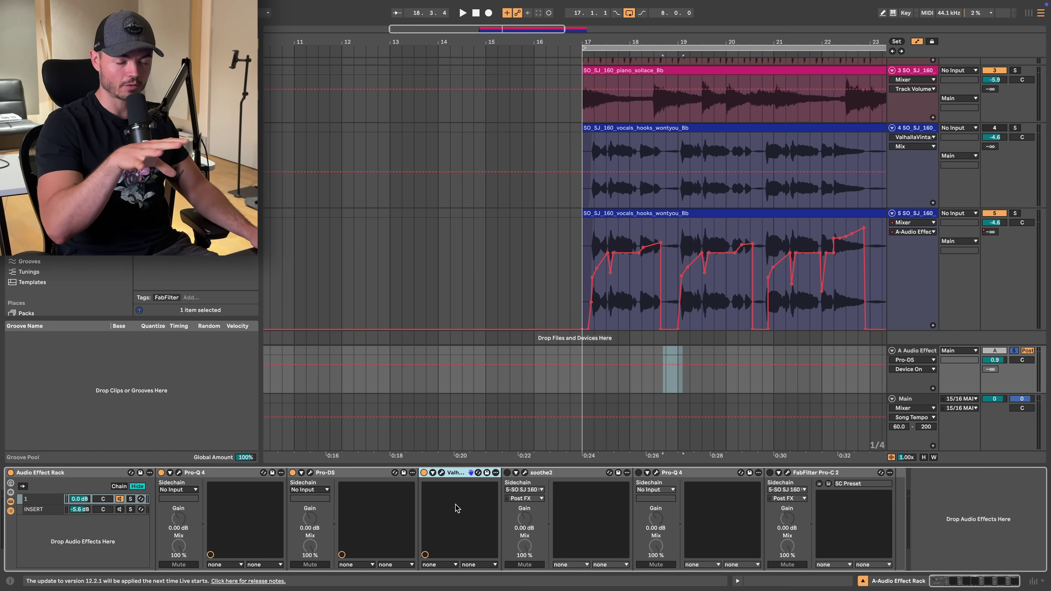
scroll(687, 250, "up", 3)
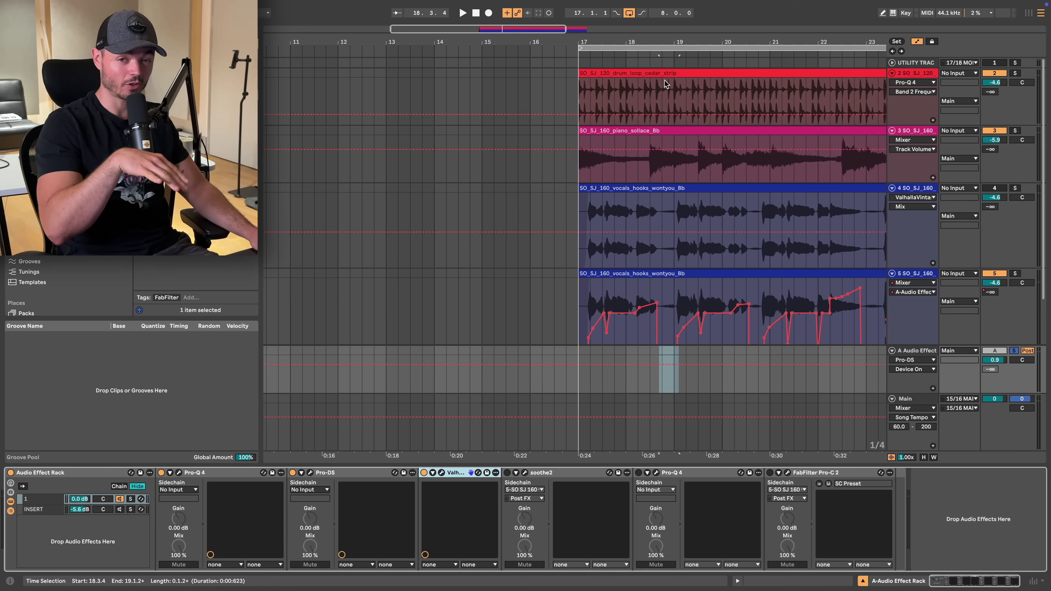
scroll(658, 319, "down", 3)
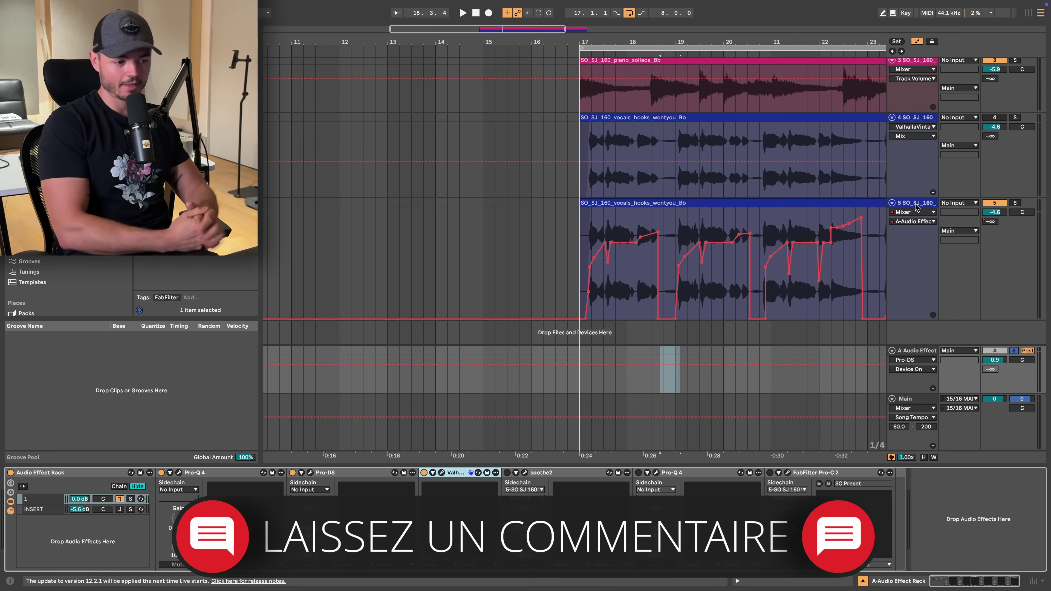
key("super+alt+p")
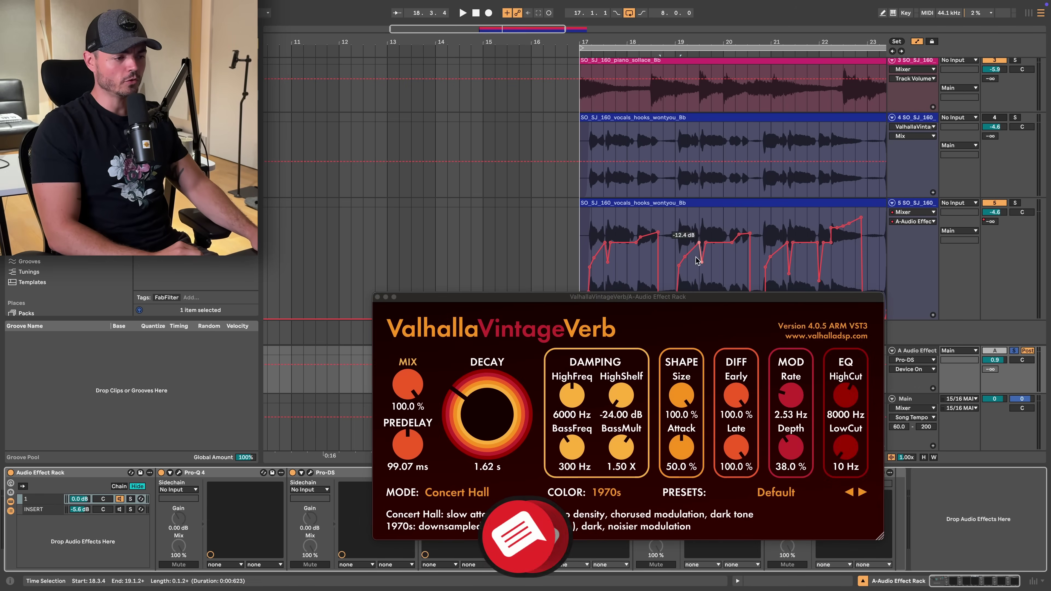
left_click_drag(713, 301, 685, 184)
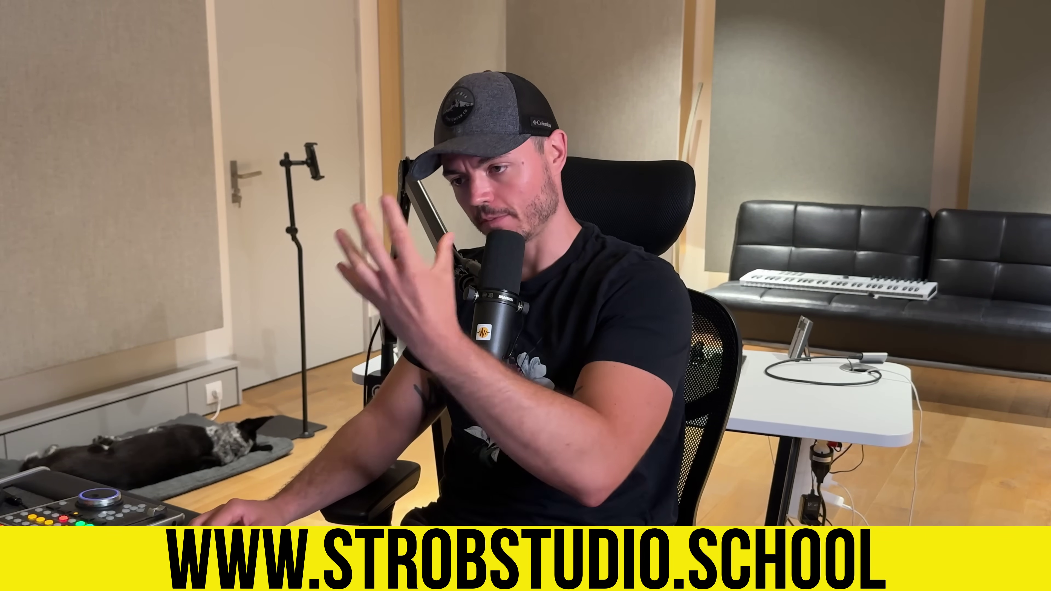
scroll(907, 362, "down", 8)
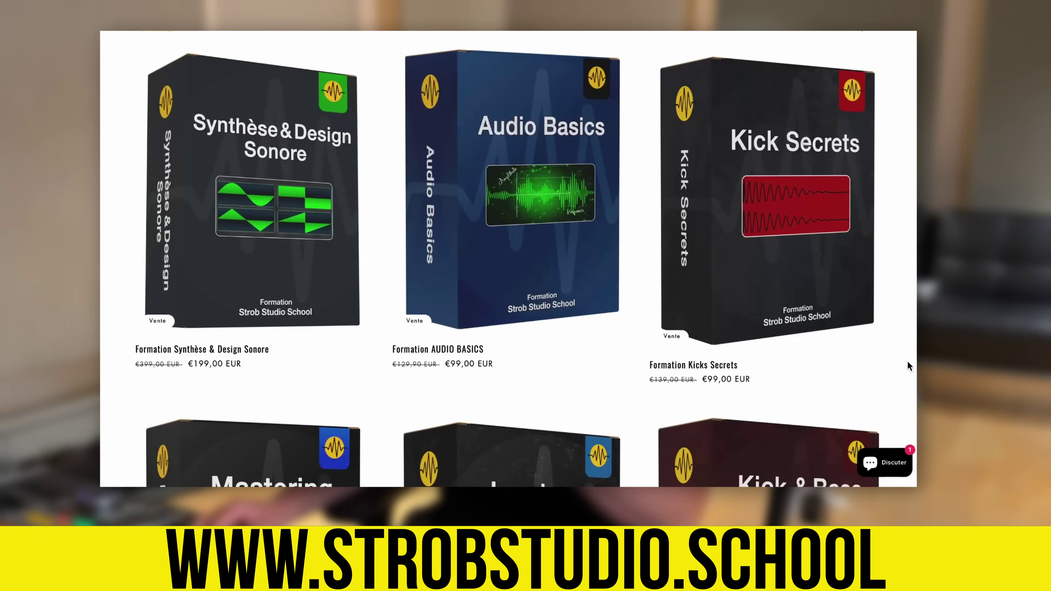
scroll(908, 361, "down", 10)
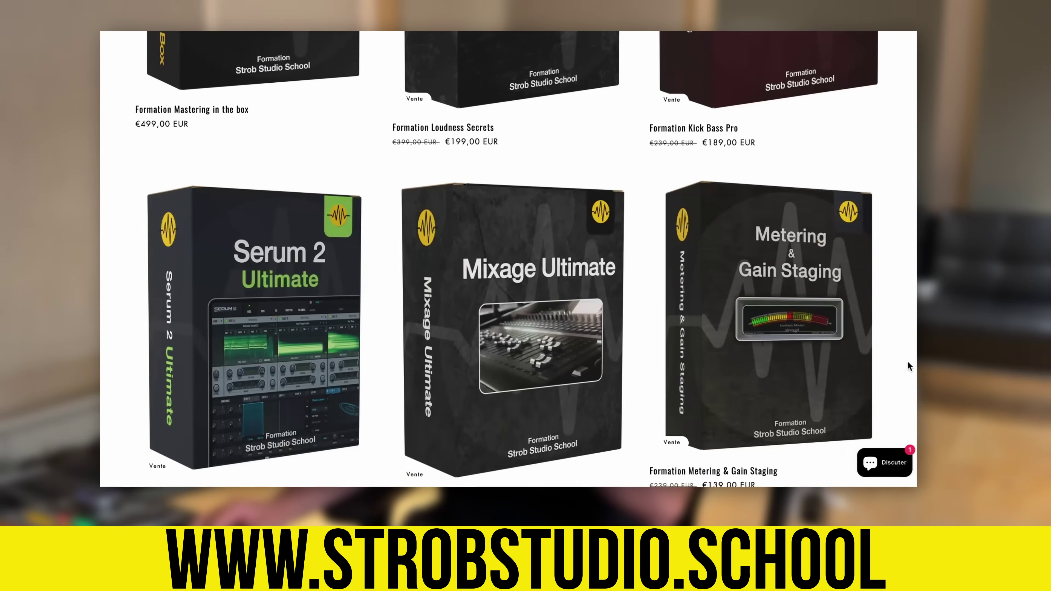
scroll(907, 361, "down", 10)
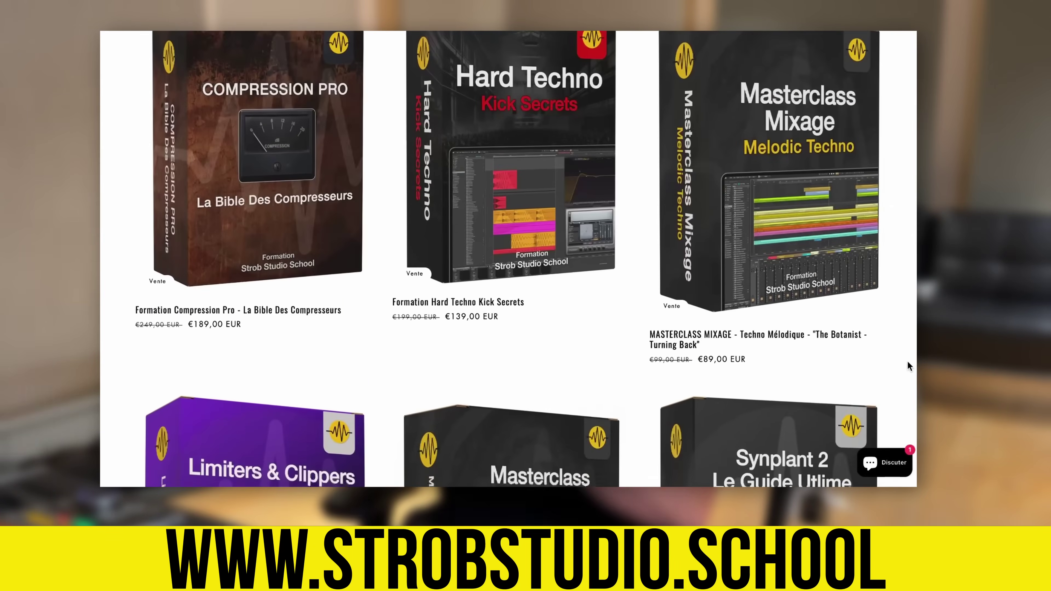
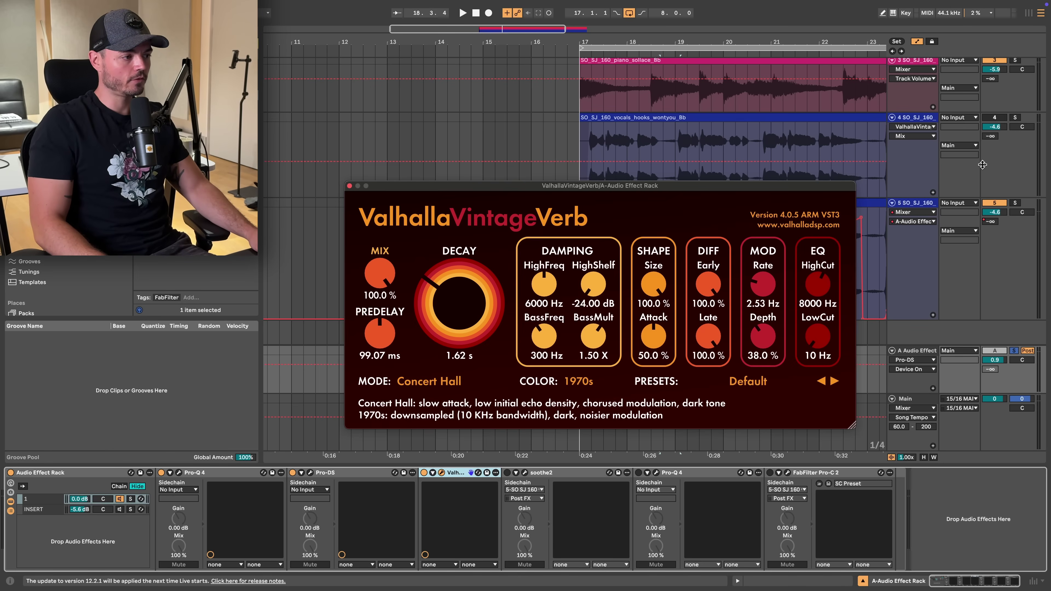
Solo vocal track 5 and compare the ValhallaVintageVerb predelay at 0.00 ms and 99.07 ms during playback
left_click(1015, 203)
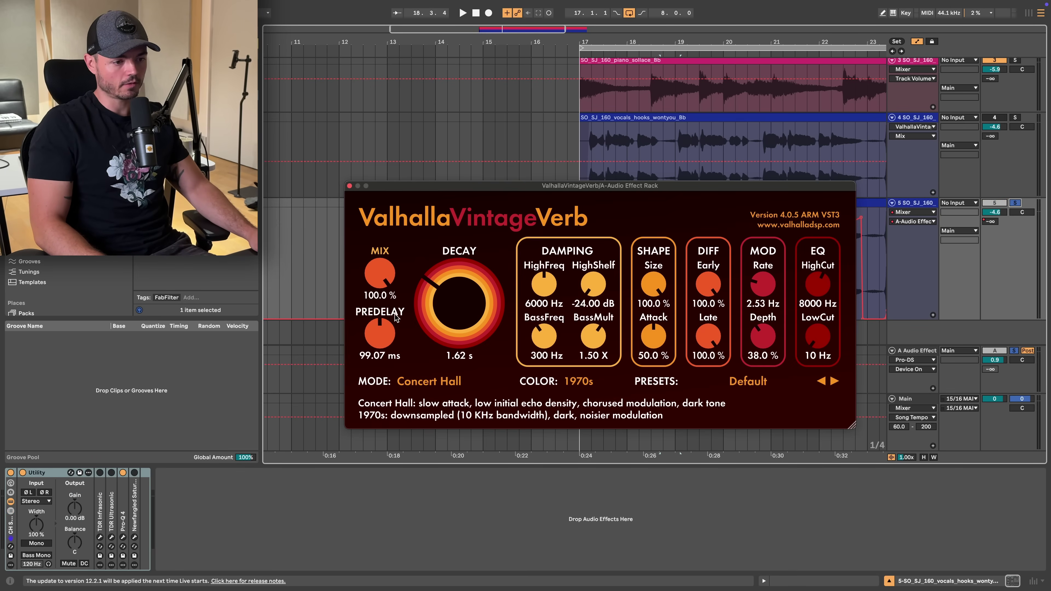
double_click(380, 344)
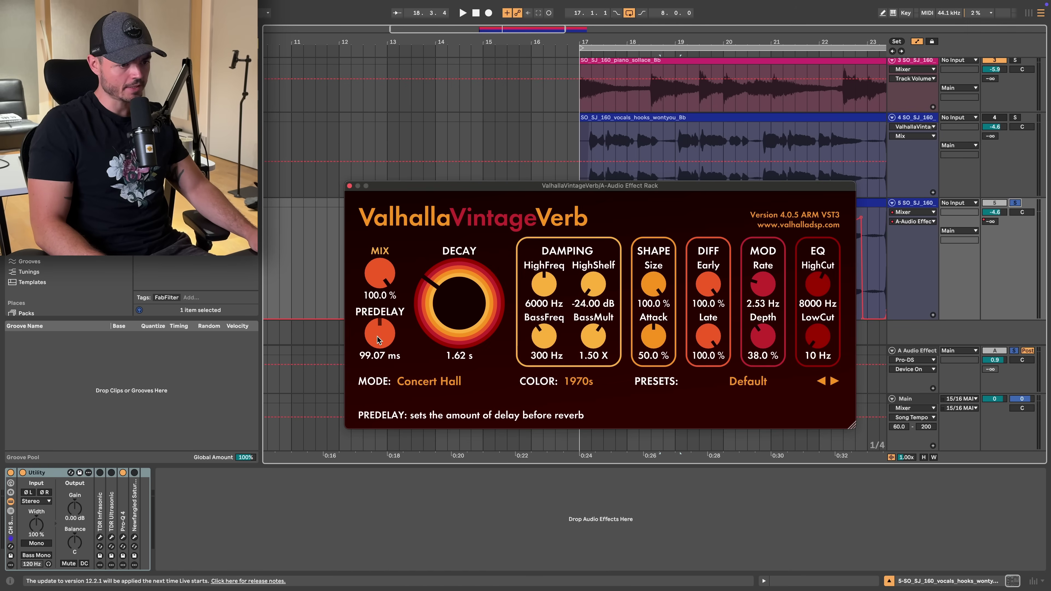
key("space")
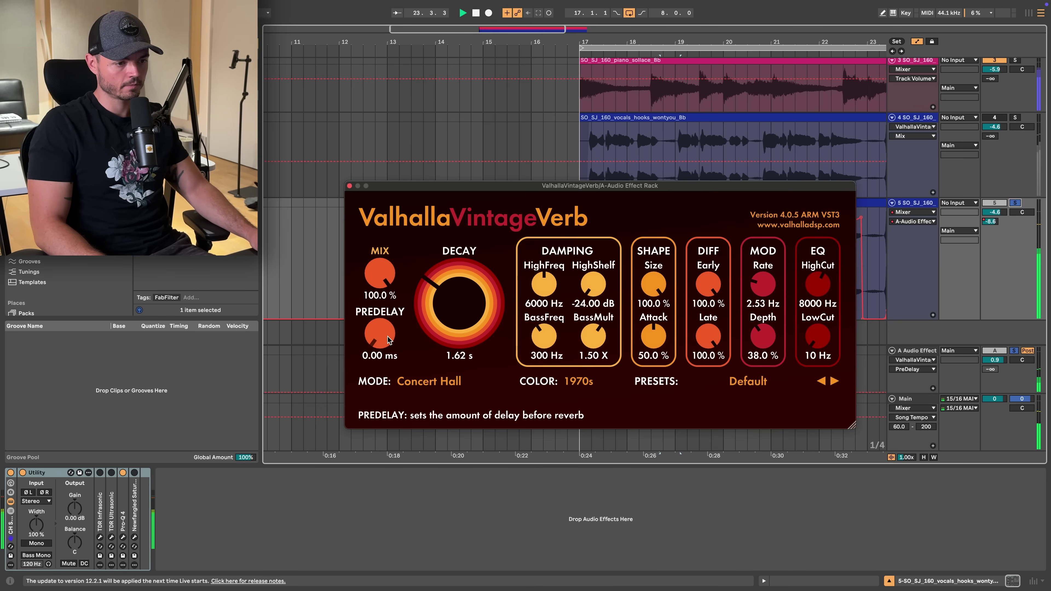
left_click_drag(389, 340, 403, 269)
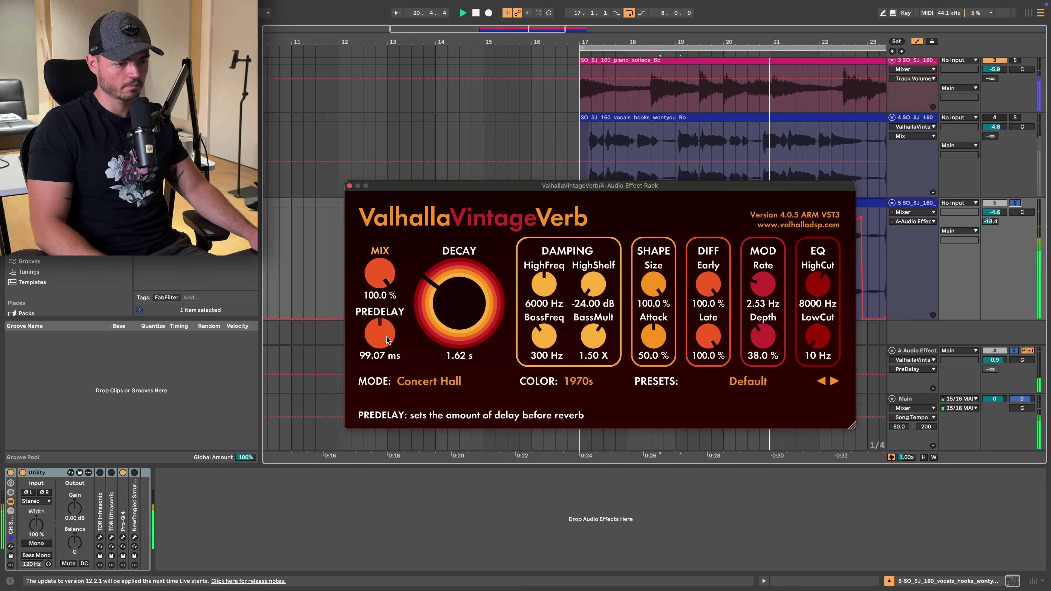
double_click(396, 331)
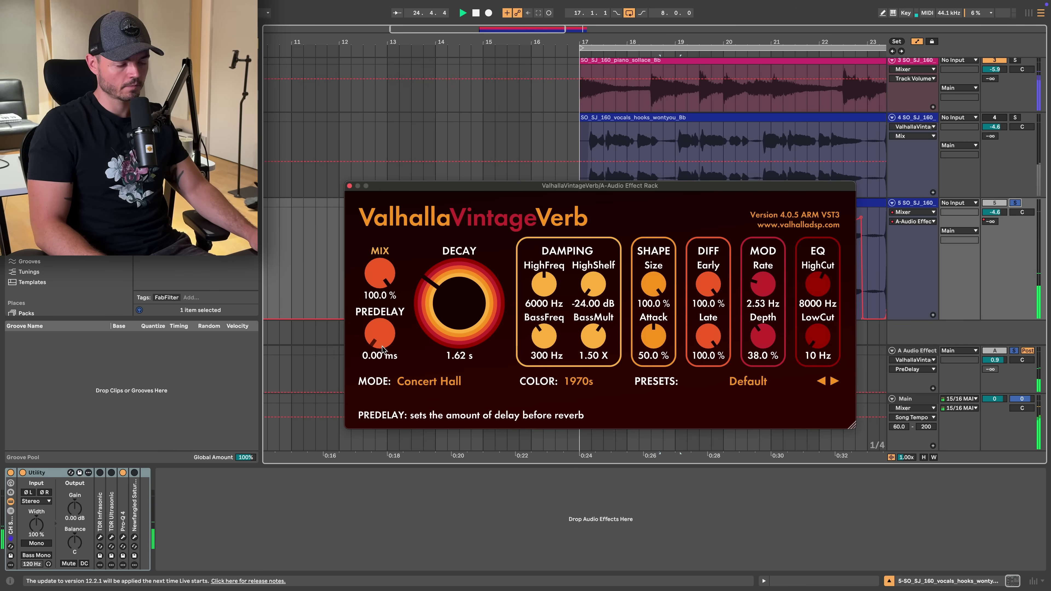
left_click_drag(381, 345, 387, 277)
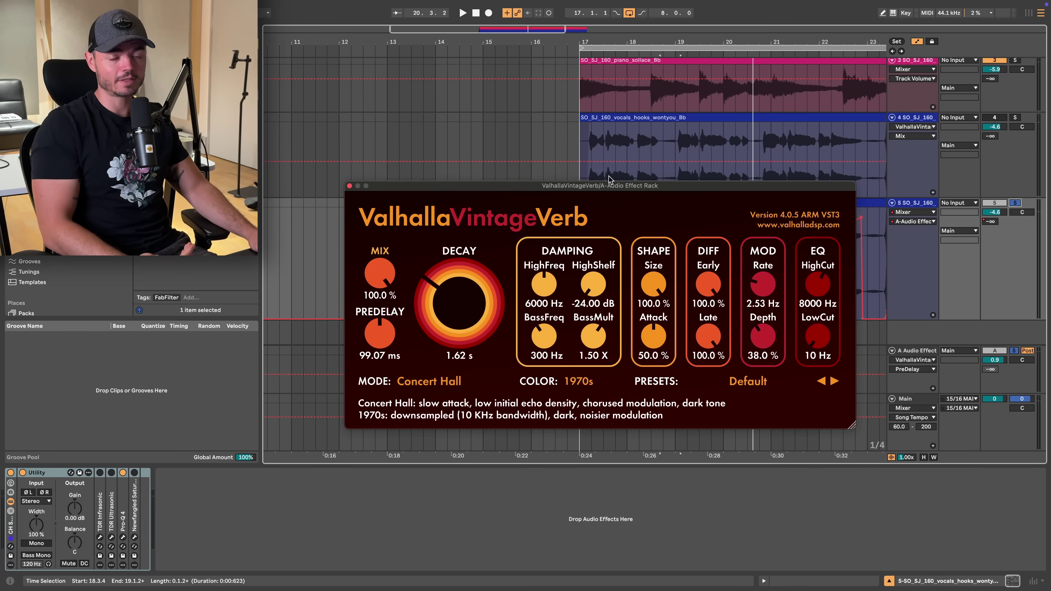
Audition a longer reverb decay of 5.45 s during playback and settle the ValhallaVintageVerb decay at 1.78 s
left_click_drag(648, 186, 650, 268)
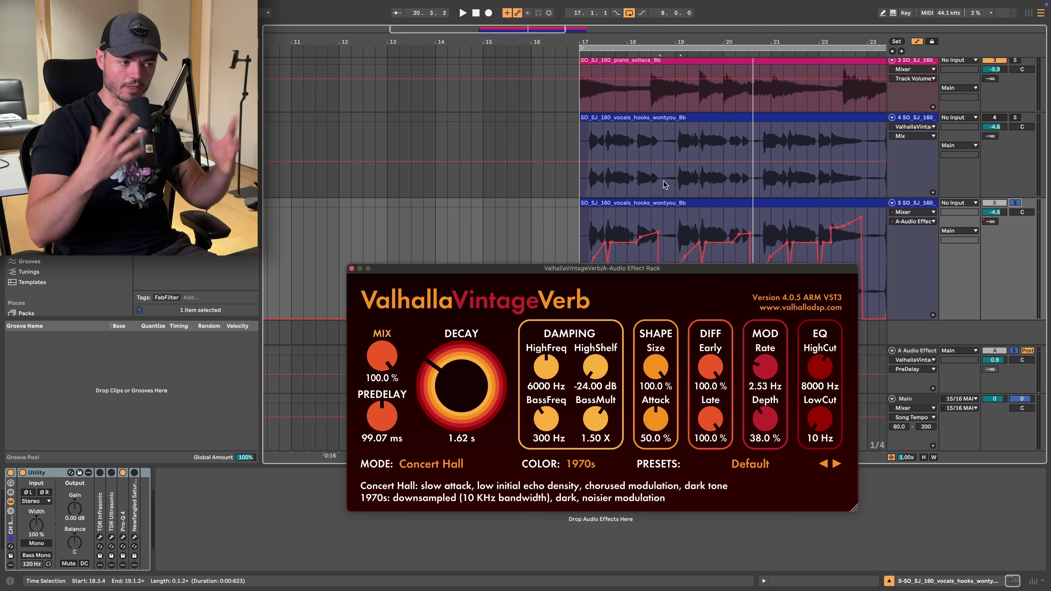
mouse_move(441, 341)
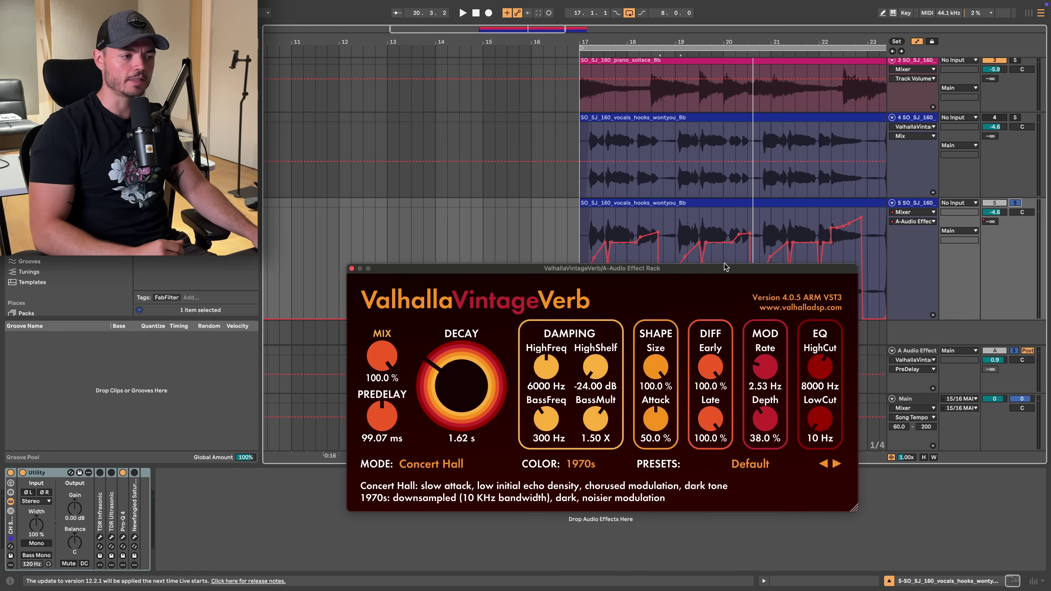
left_click_drag(726, 268, 550, 319)
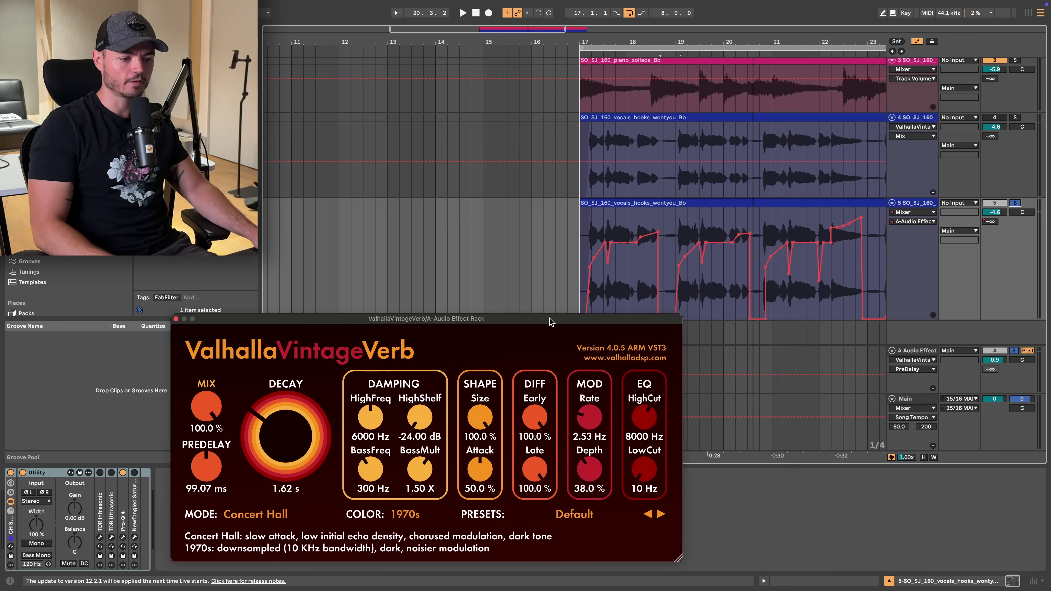
mouse_move(265, 435)
key("space")
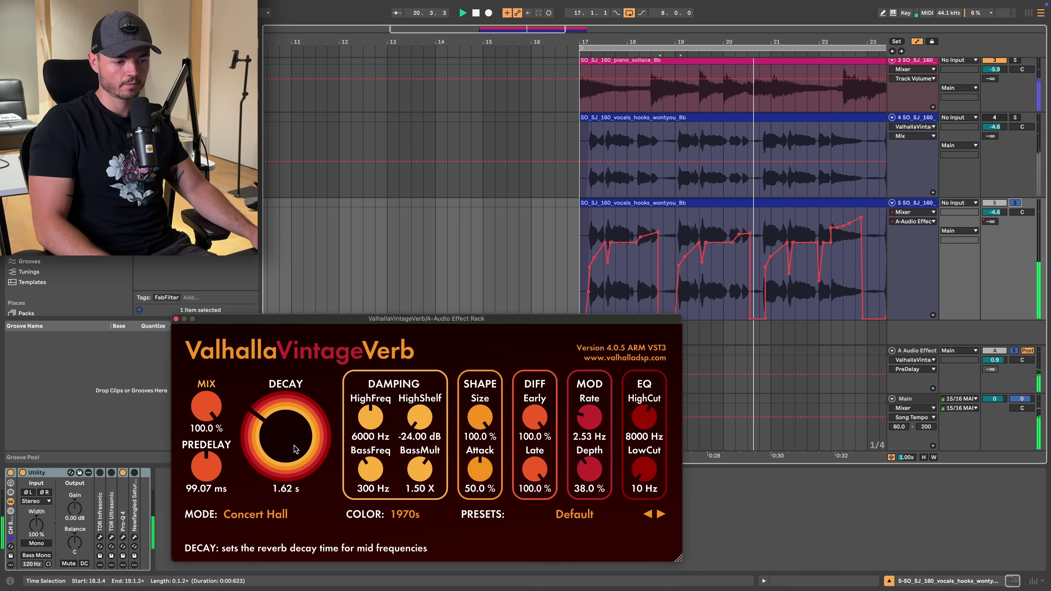
left_click_drag(296, 449, 293, 426)
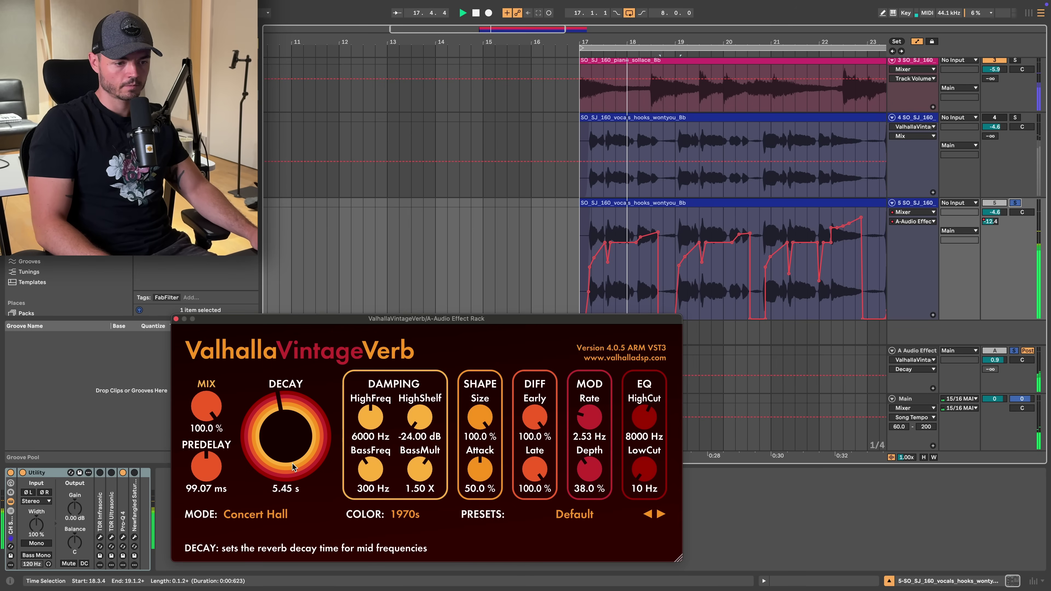
left_click_drag(284, 449, 279, 469)
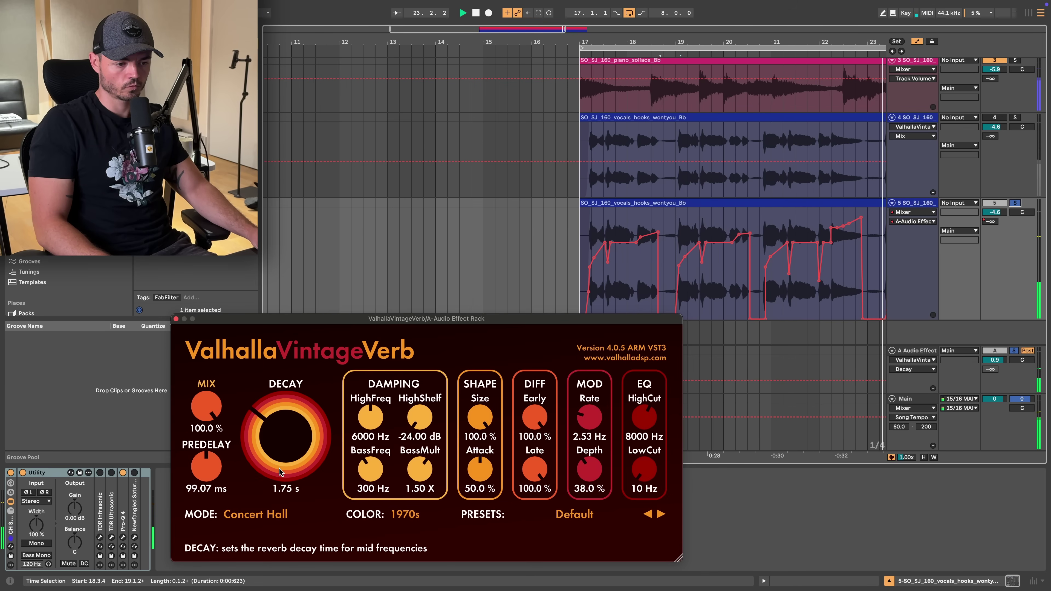
left_click_drag(279, 469, 279, 468)
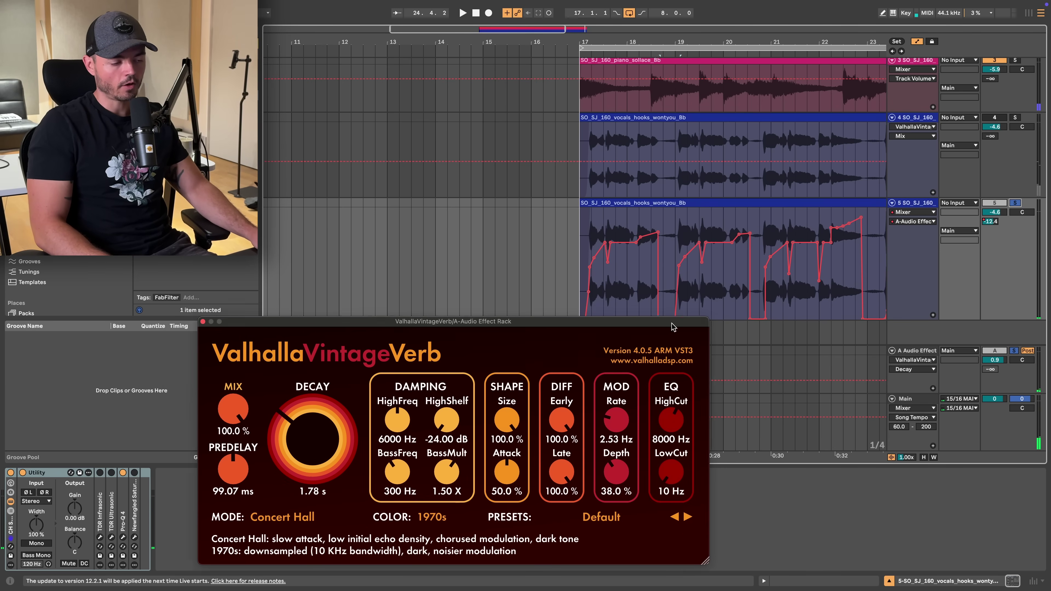
Close the ValhallaVintageVerb window and examine vocal track 5's send automation over the phrase ending between 18.1.4 and 18.3.3
left_click_drag(672, 321, 886, 370)
scroll(742, 290, "down", 2)
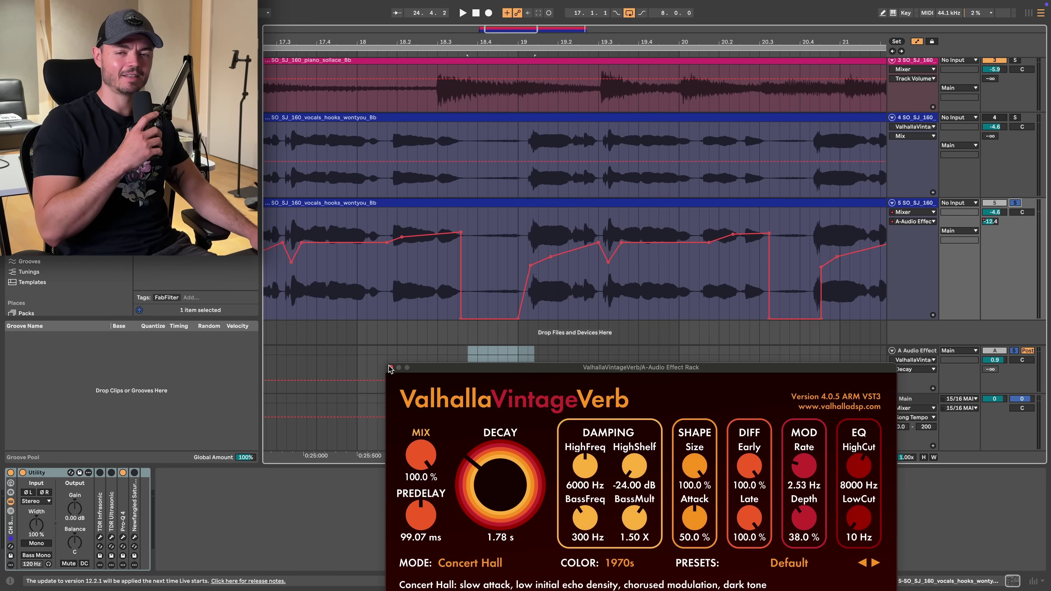
left_click(390, 368)
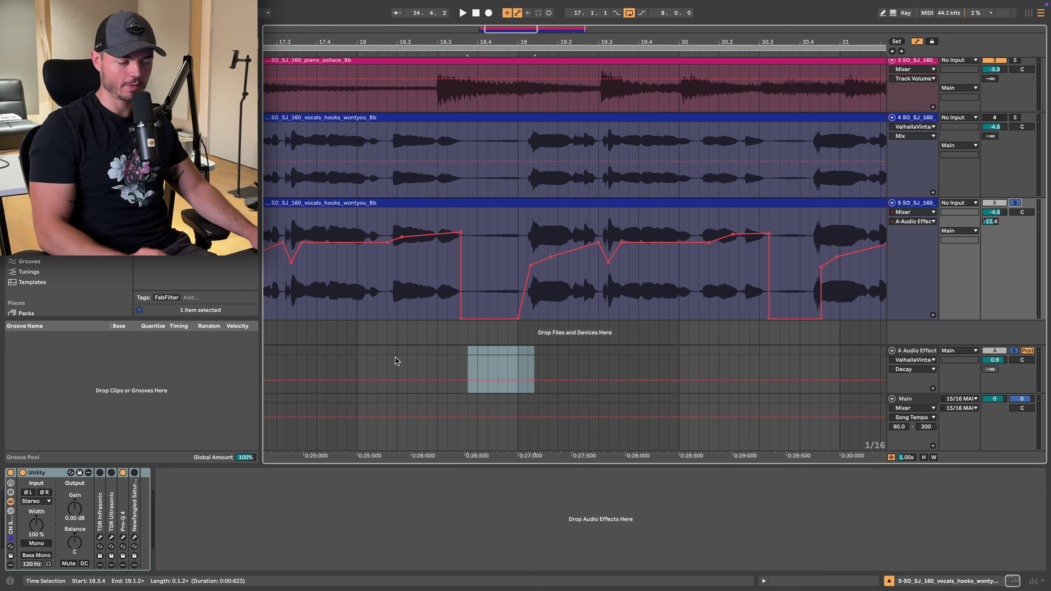
left_click(390, 283)
left_click_drag(390, 283, 460, 283)
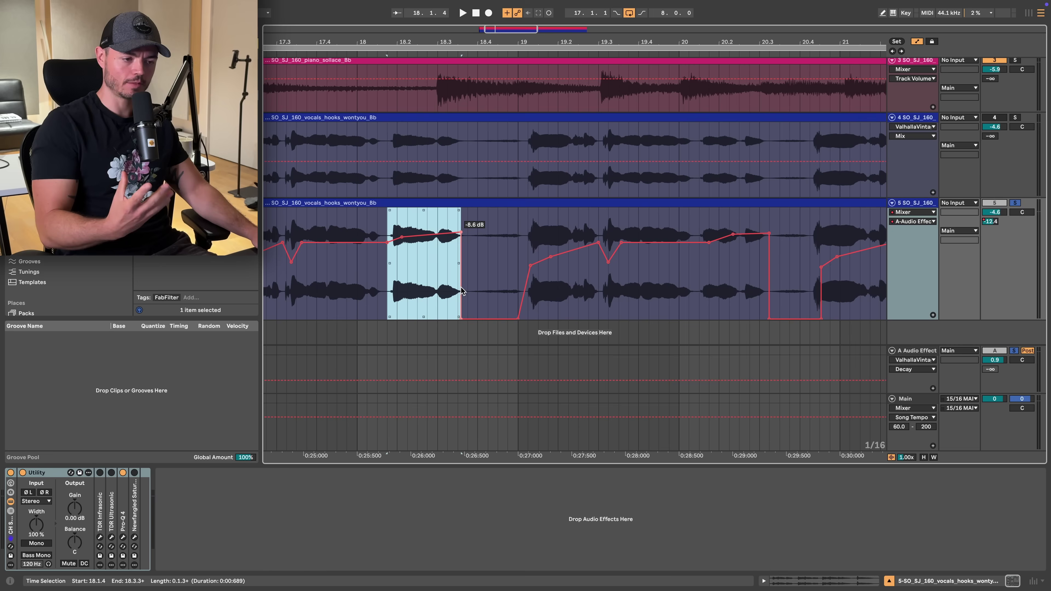
left_click_drag(390, 285, 446, 293)
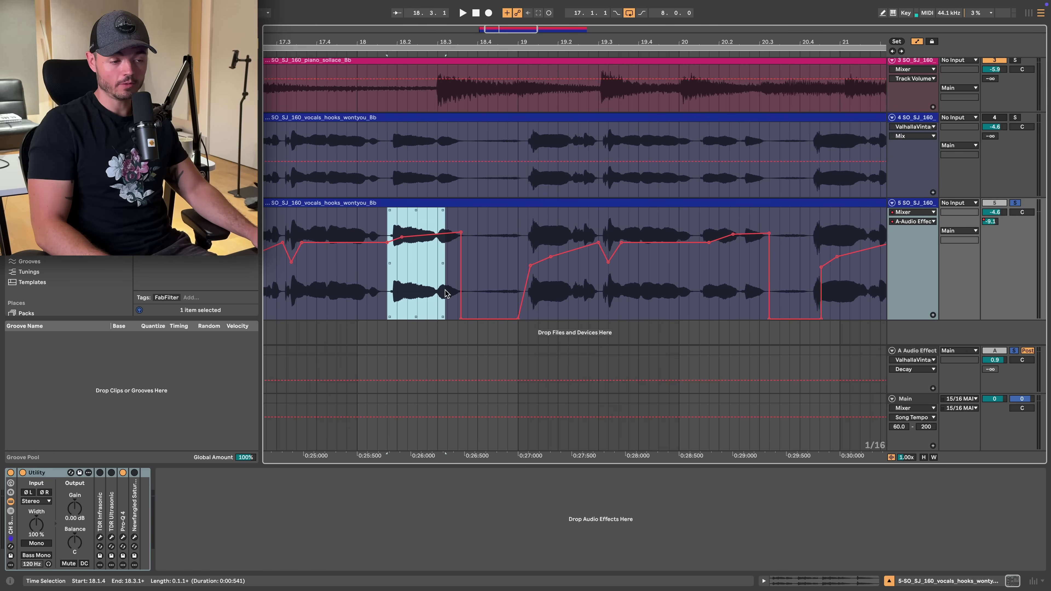
left_click(408, 226)
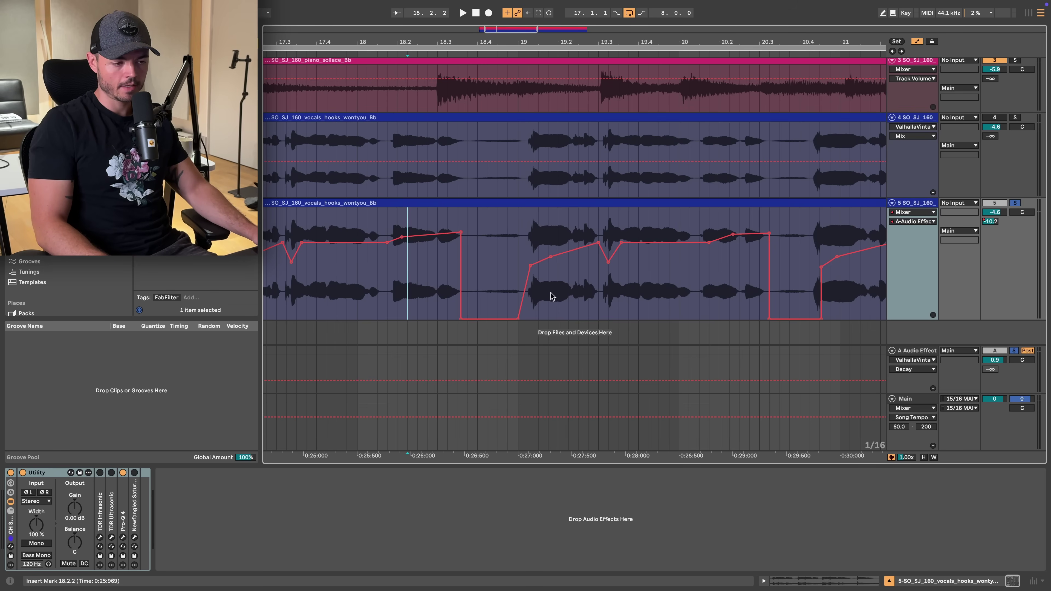
left_click_drag(398, 219, 437, 227)
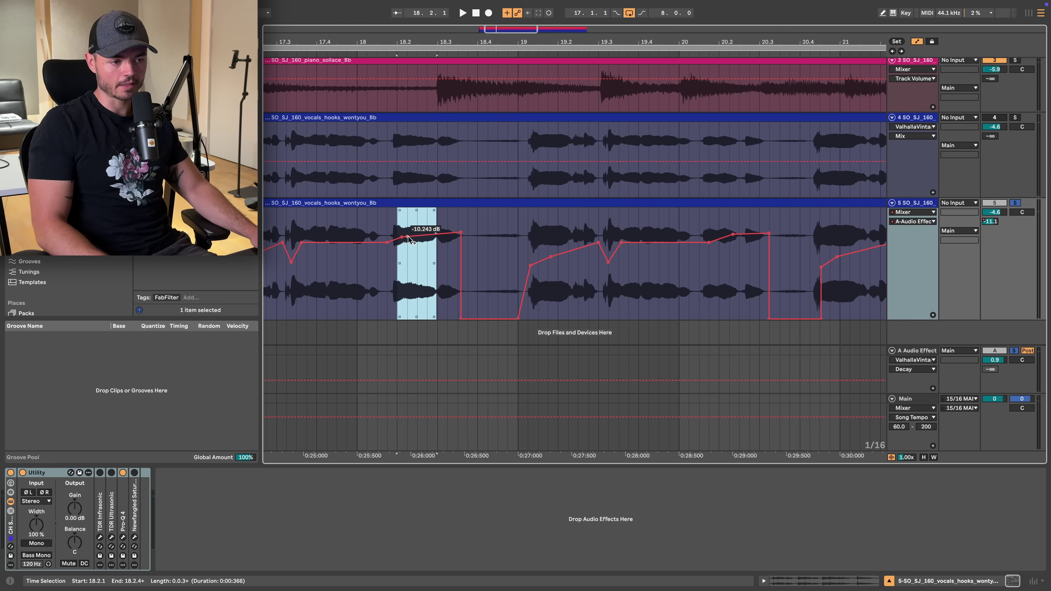
left_click_drag(401, 218, 452, 218)
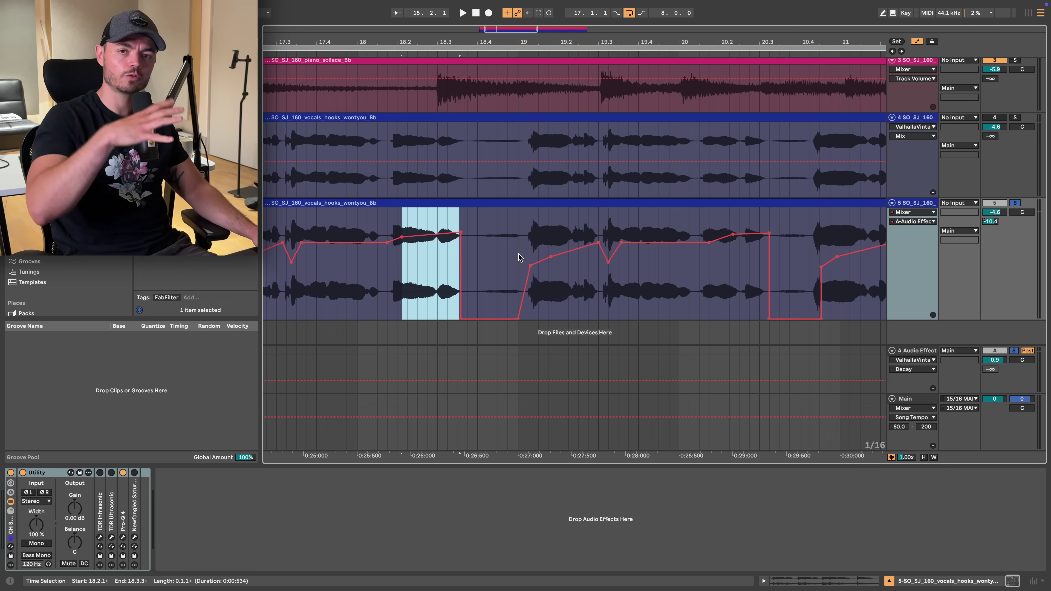
Compare track 5's send automation across the phrase ending from 18.2.1 and the next phrase's start at 19.1.2
mouse_move(388, 244)
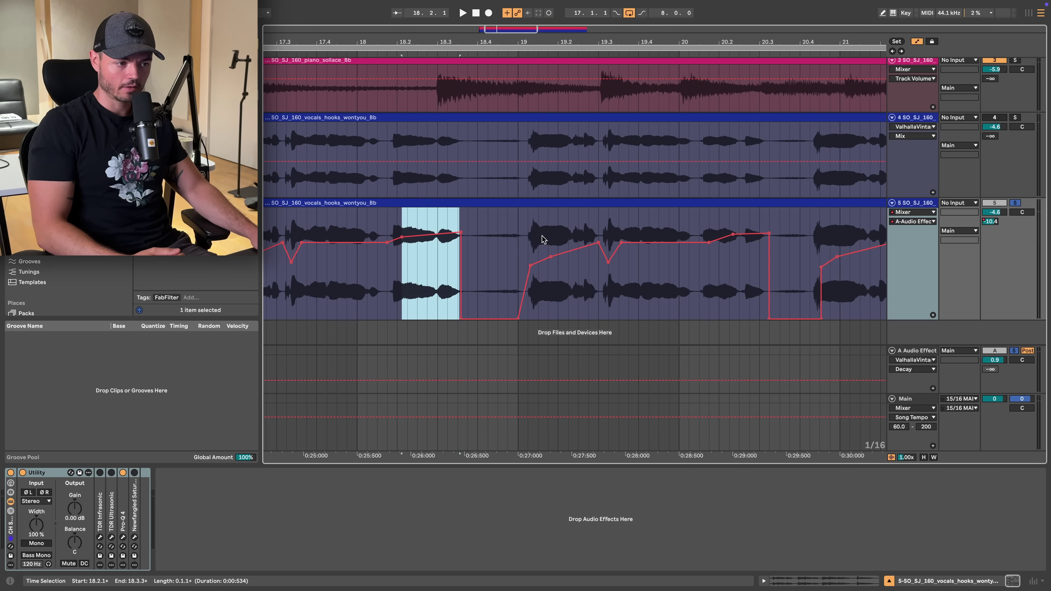
left_click_drag(529, 238, 598, 245)
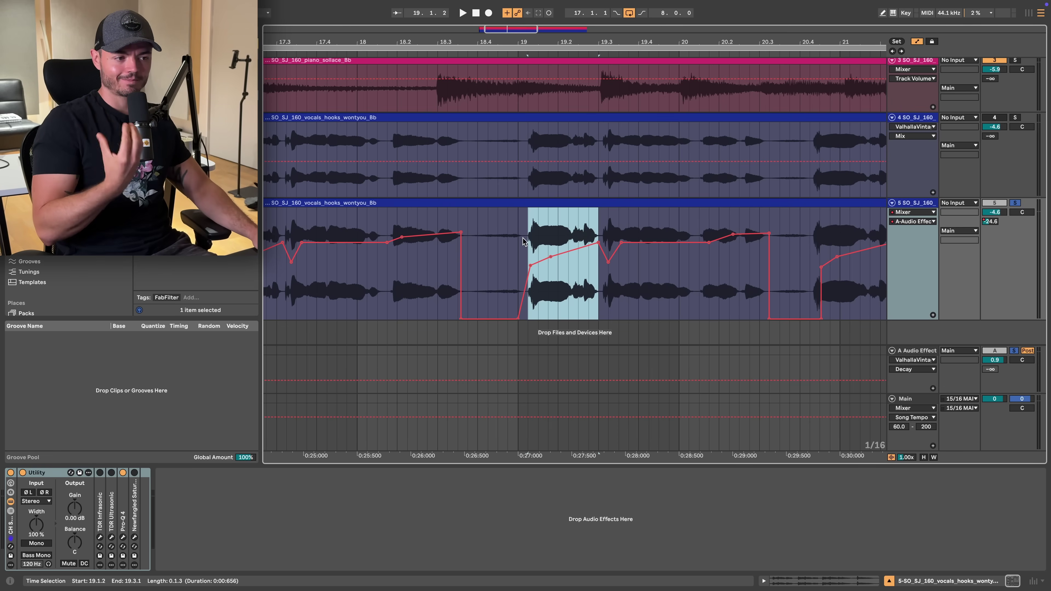
left_click(399, 218)
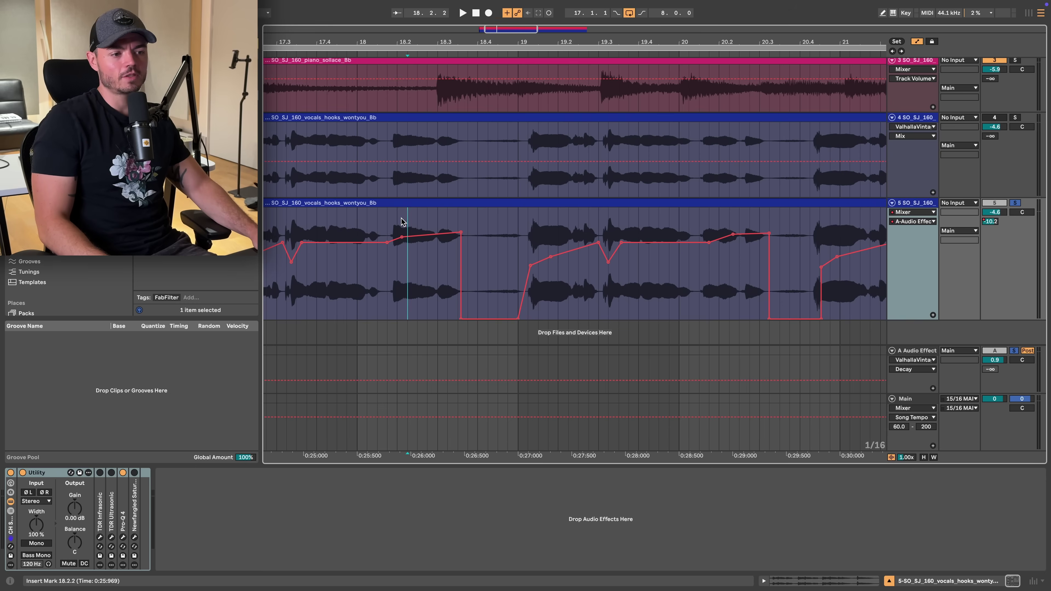
left_click_drag(397, 220, 526, 234)
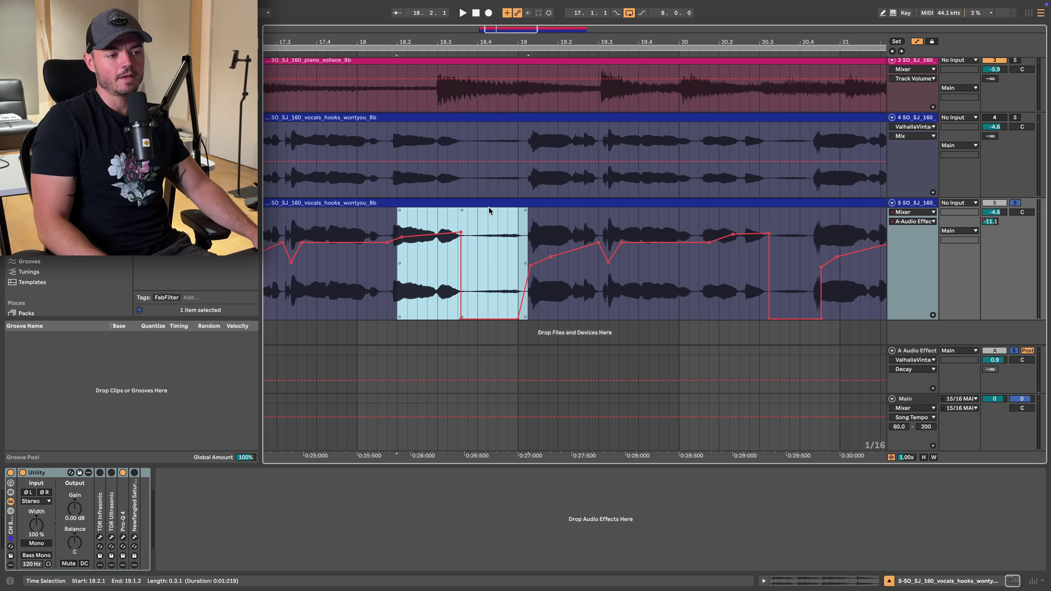
left_click(519, 232)
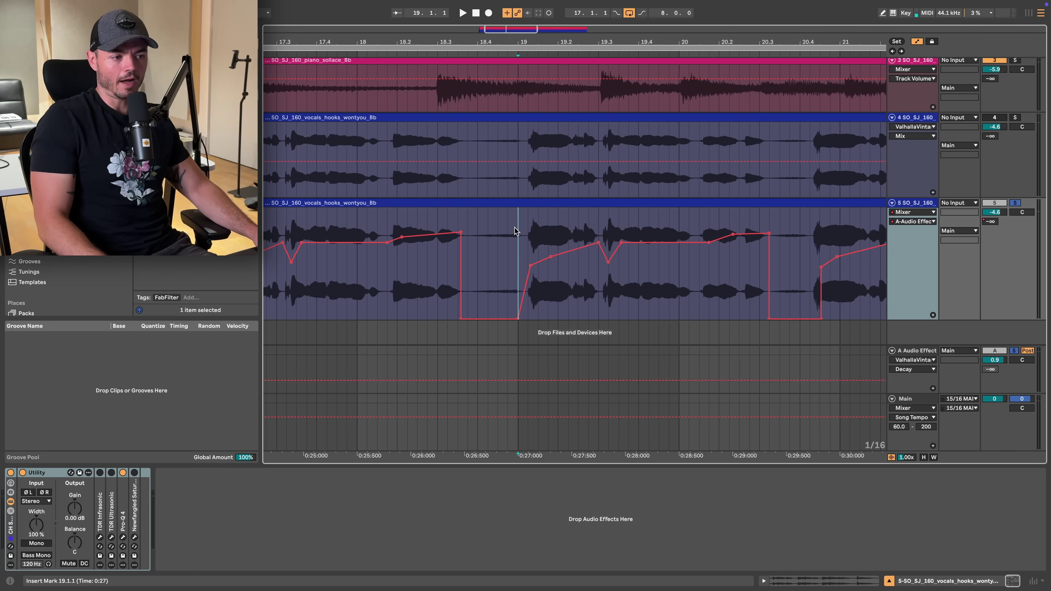
left_click_drag(528, 232, 673, 252)
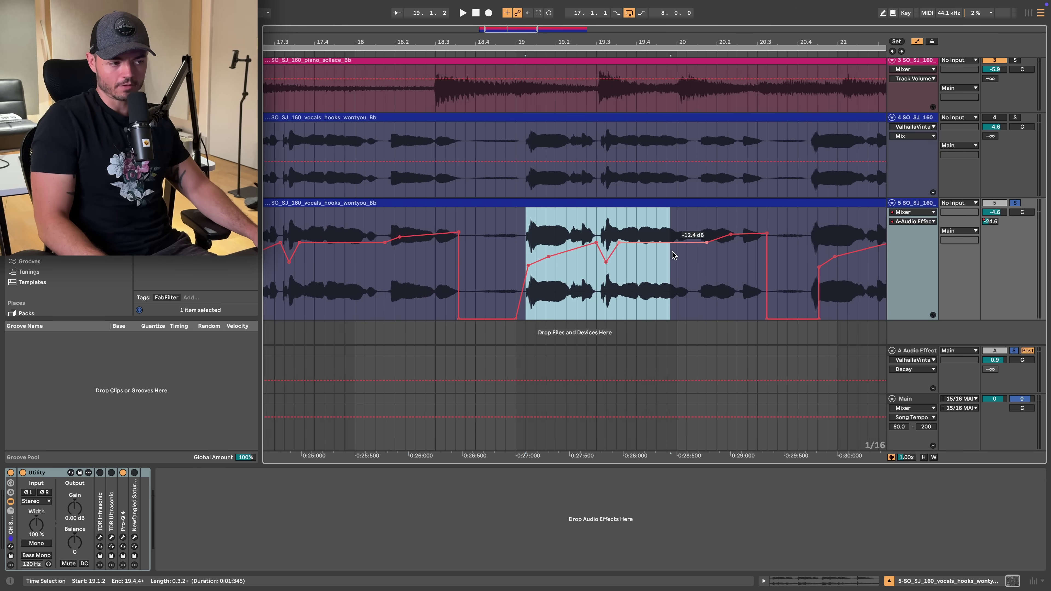
Examine track 5's first phrase from 17.1.3 to 18.3.3 and the send gap between 18.3.3 and 19.1.2
scroll(672, 252, "right", 3)
scroll(672, 252, "down", 5)
left_click_drag(514, 232, 567, 274)
mouse_move(547, 291)
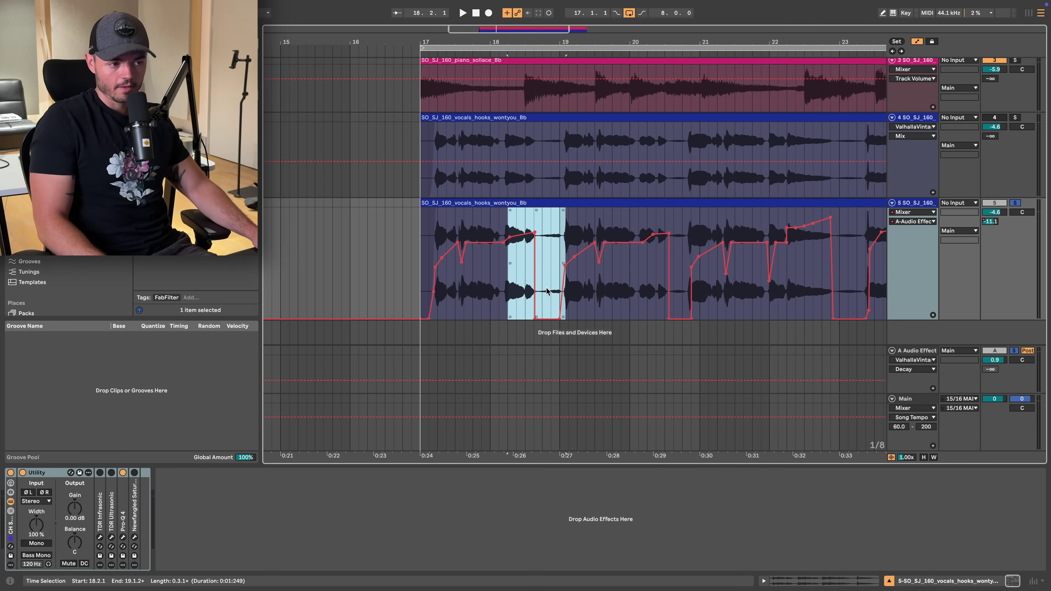
left_click(551, 248)
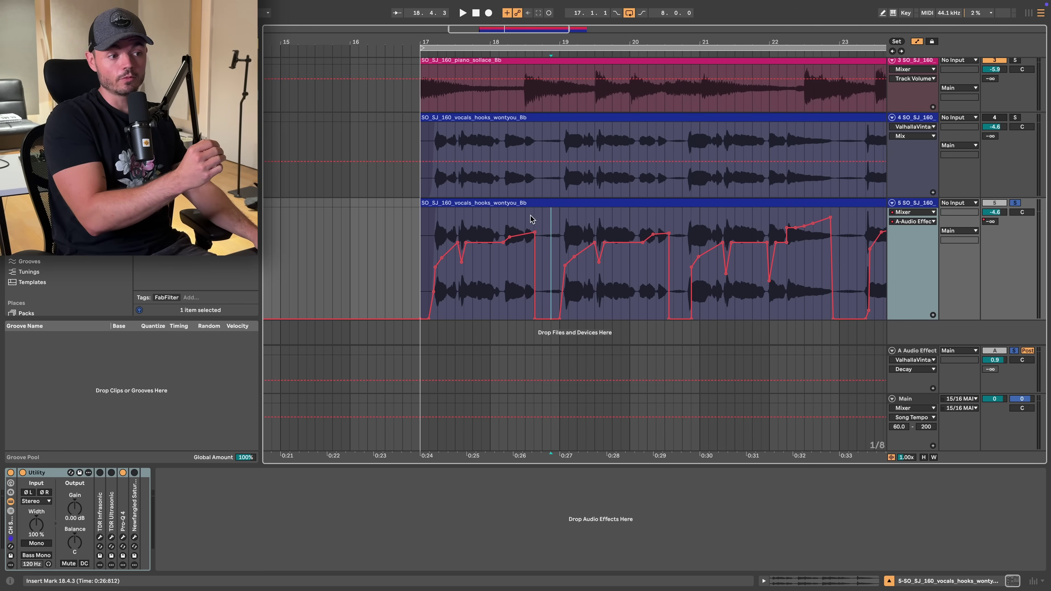
left_click_drag(536, 221, 566, 225)
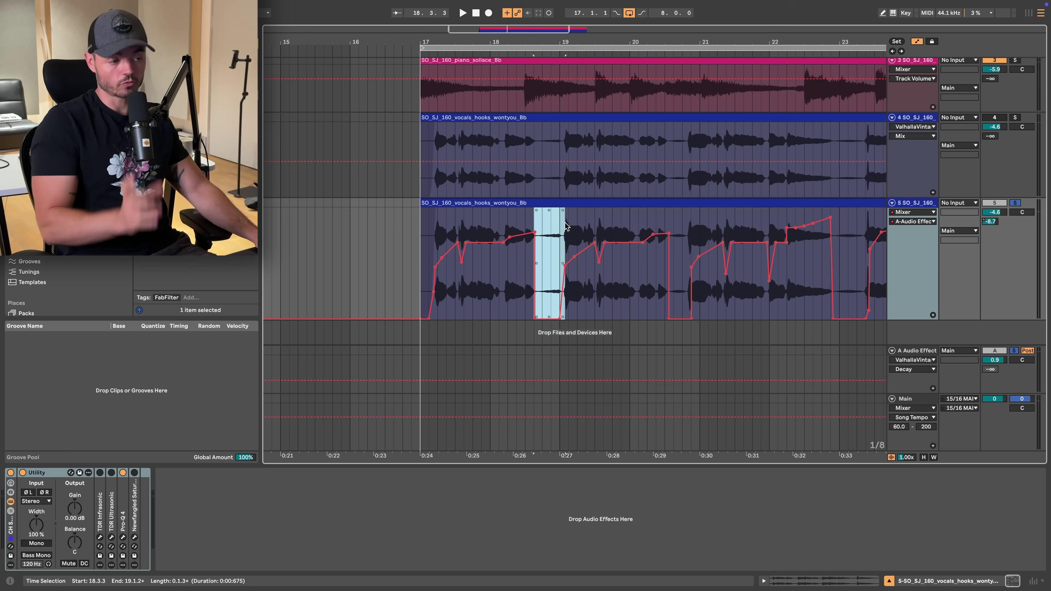
left_click_drag(431, 216, 538, 231)
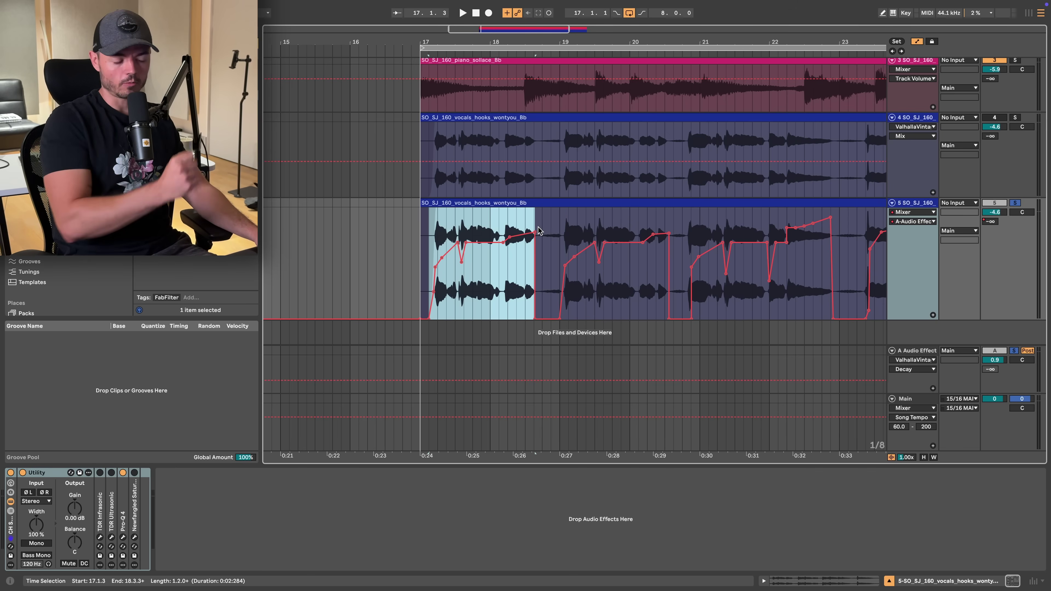
Open return A's ValhallaVintageVerb and compare its decay with track 5's phrase ending and send gap from 18.2.1 to 19.1.1
left_click(560, 230)
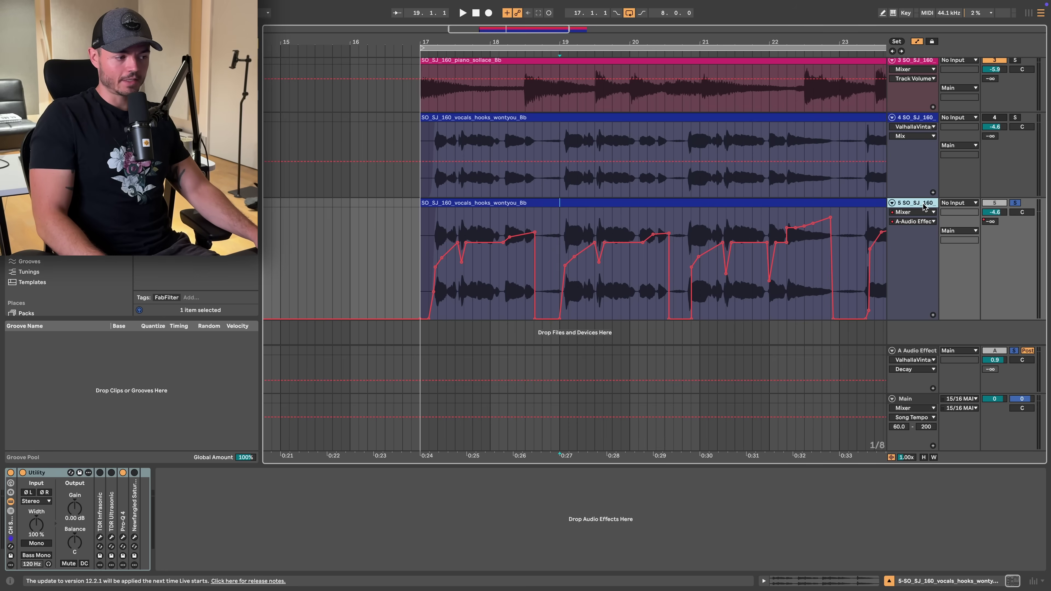
left_click(932, 348)
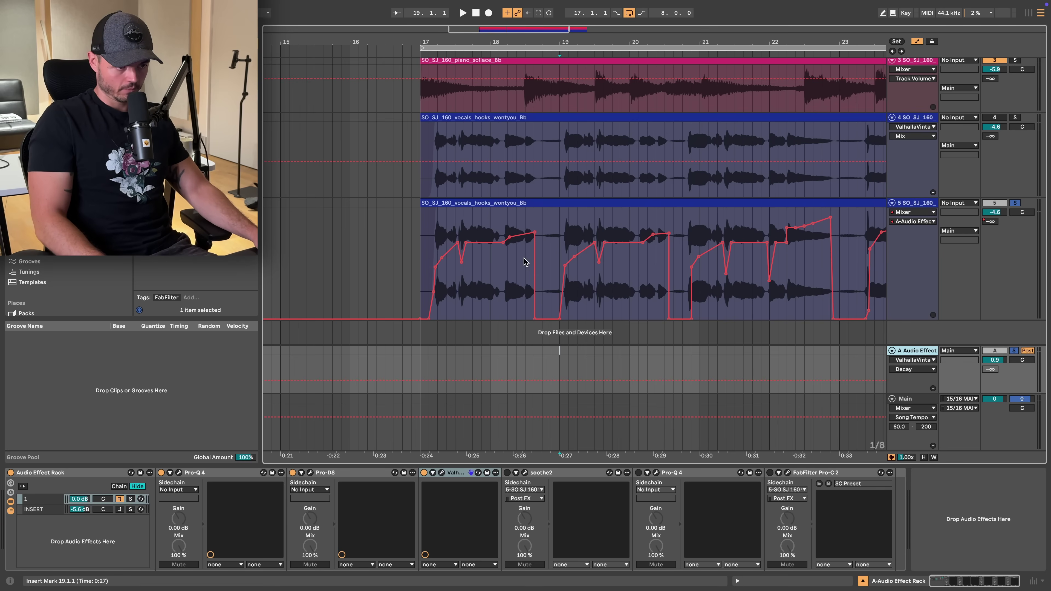
left_click_drag(510, 218, 550, 230)
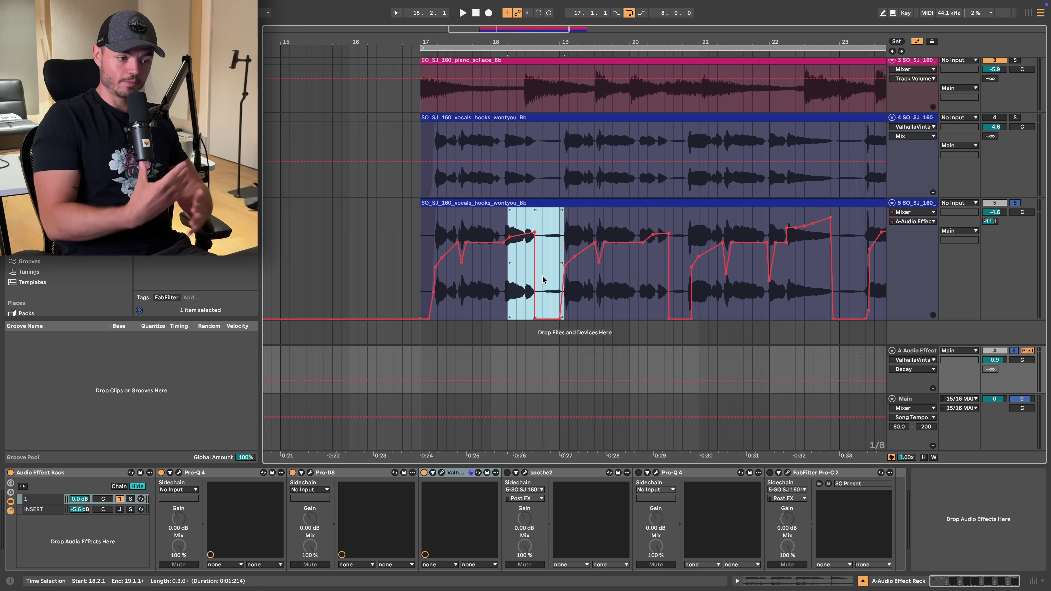
left_click(441, 478)
left_click(442, 473)
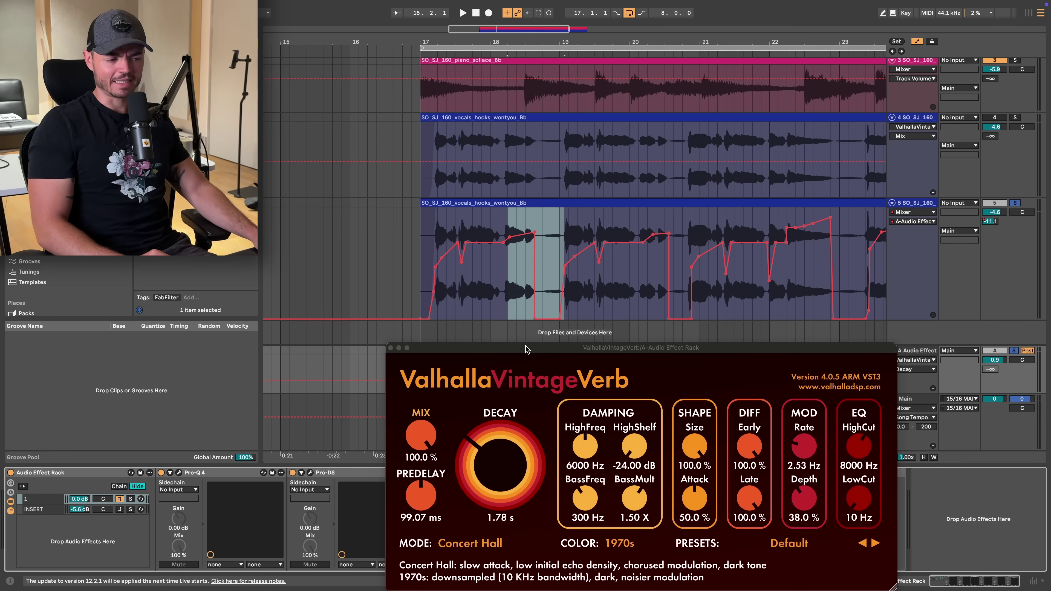
left_click_drag(528, 352, 526, 338)
left_click_drag(509, 450, 509, 452)
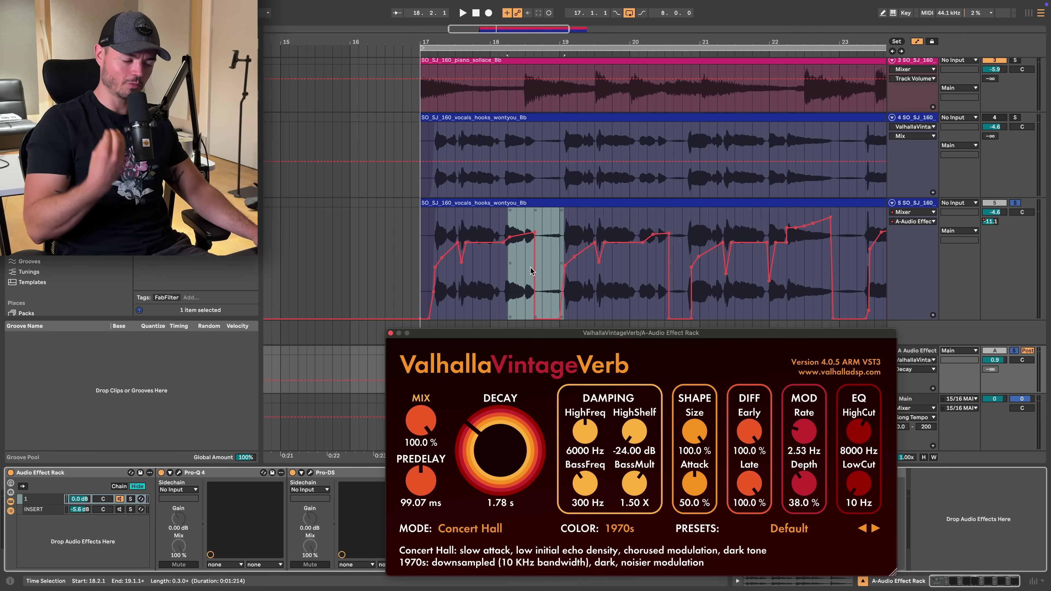
Examine track 5's send automation closely over the last word of the first phrase, from 18.1.4 and from 18.2.1 to 18.3.3
key("plus")
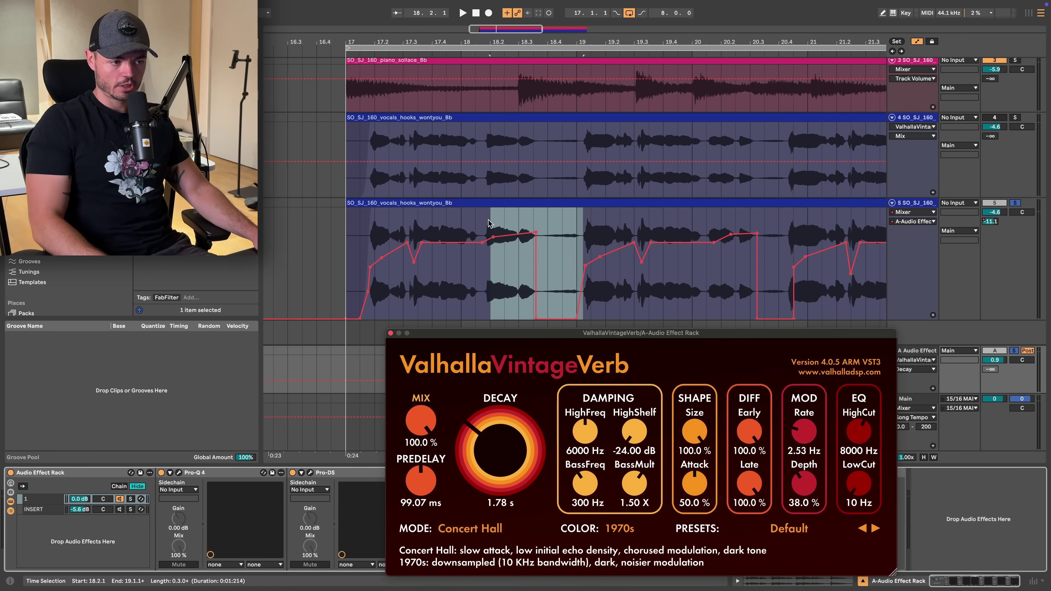
left_click_drag(483, 225, 532, 225)
scroll(540, 306, "left", 1)
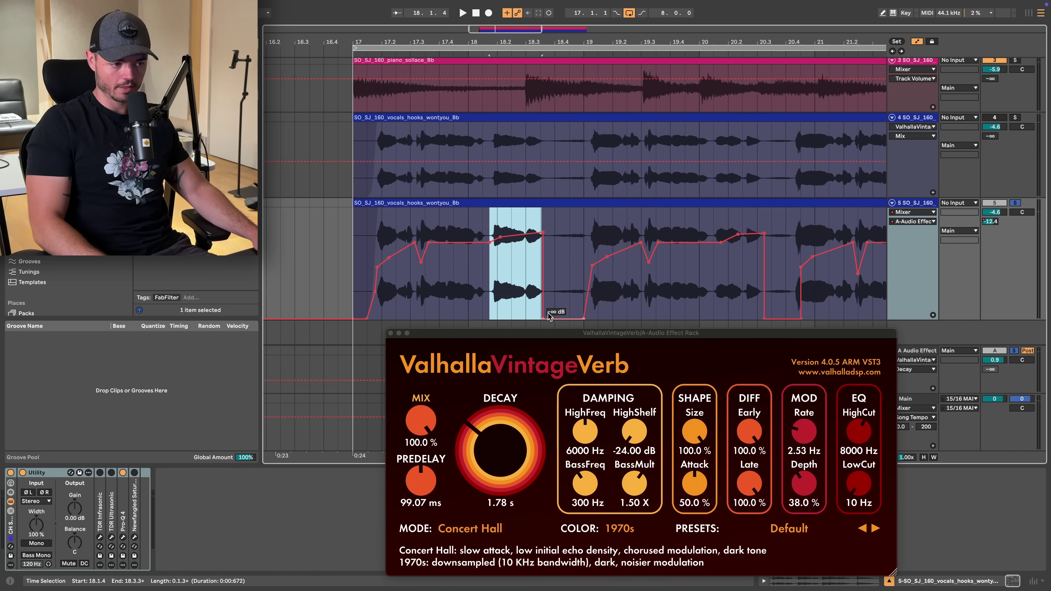
left_click_drag(583, 333, 590, 401)
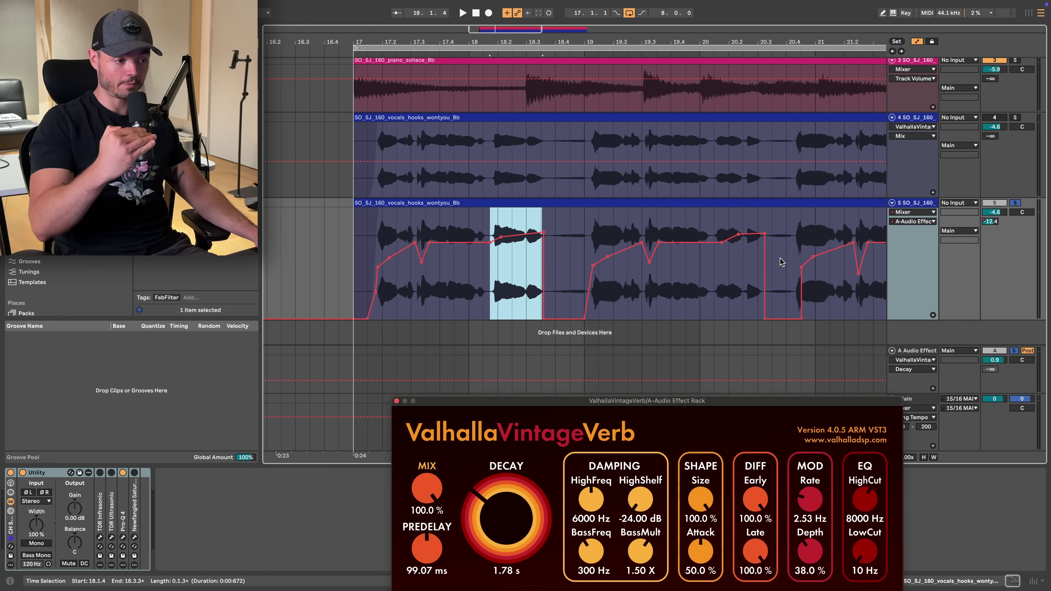
scroll(458, 281, "left", 1)
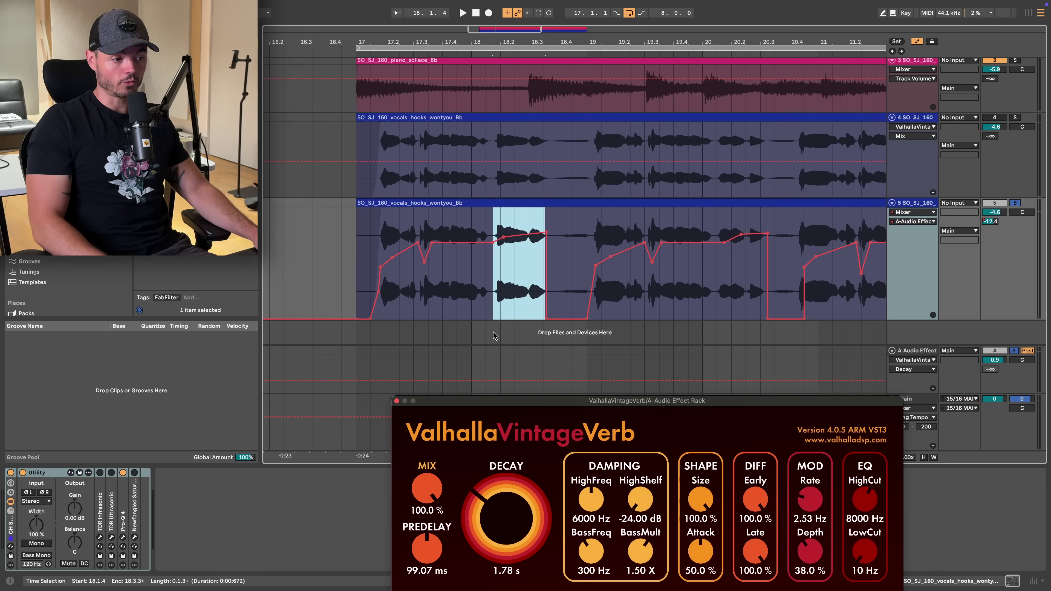
scroll(494, 333, "left", 1)
left_click_drag(507, 218, 552, 217)
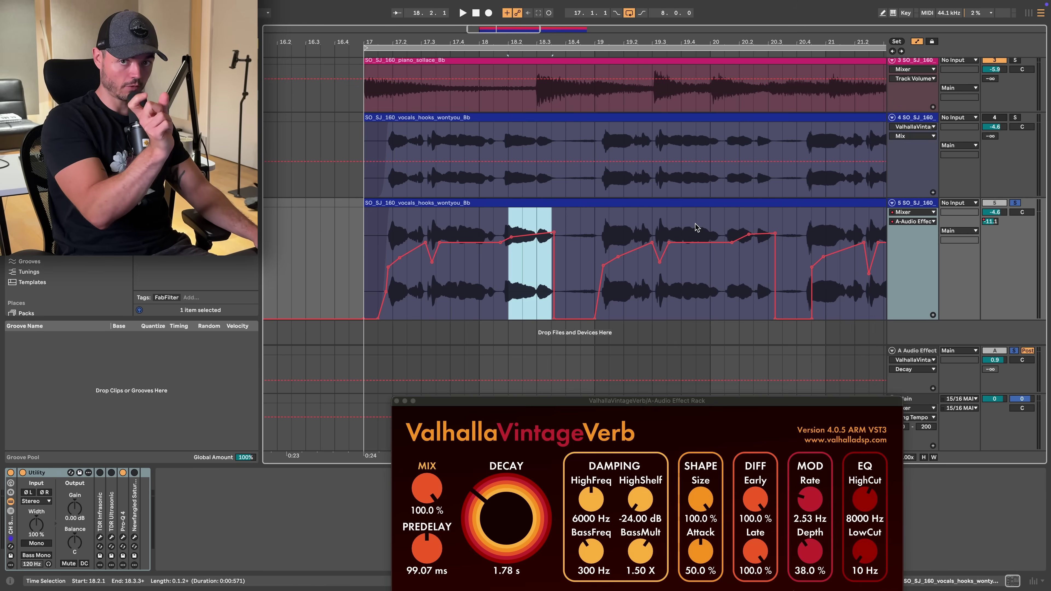
Compare track 5's phrase tail from 18.1.4 to 19.1.1 with the next phrase's send curve from 19.1.2 to 19.4.2
mouse_move(667, 259)
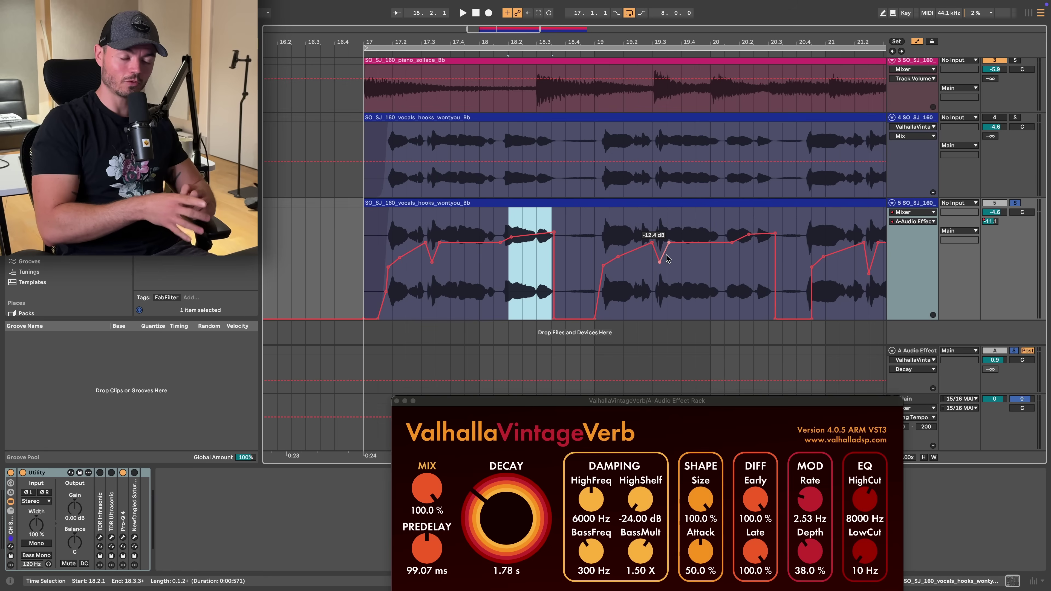
scroll(667, 259, "right", 1)
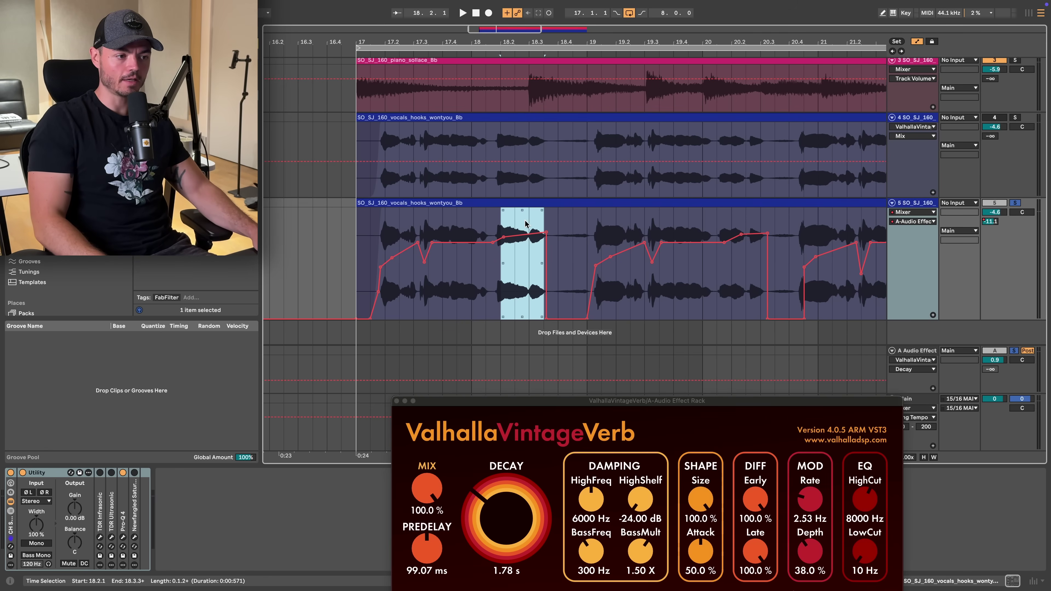
left_click(501, 224)
left_click_drag(494, 224, 592, 229)
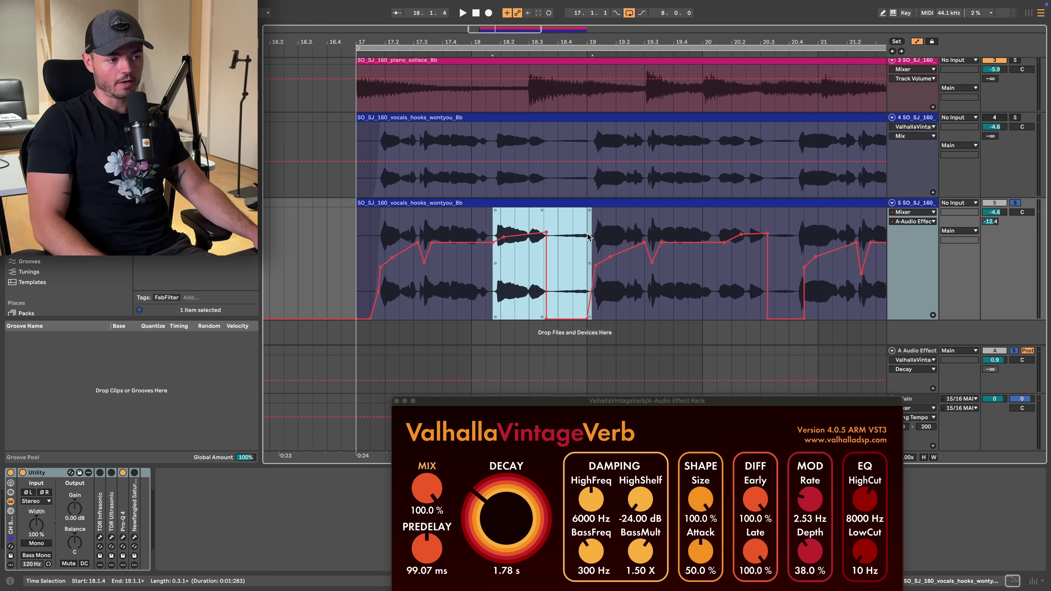
left_click_drag(596, 238, 686, 241)
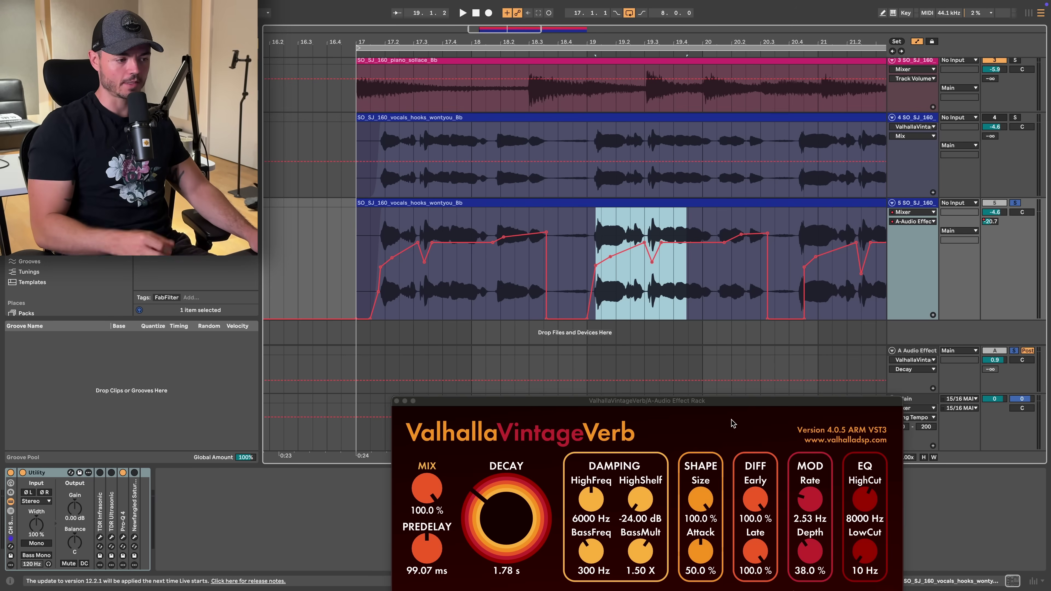
left_click_drag(734, 402, 735, 341)
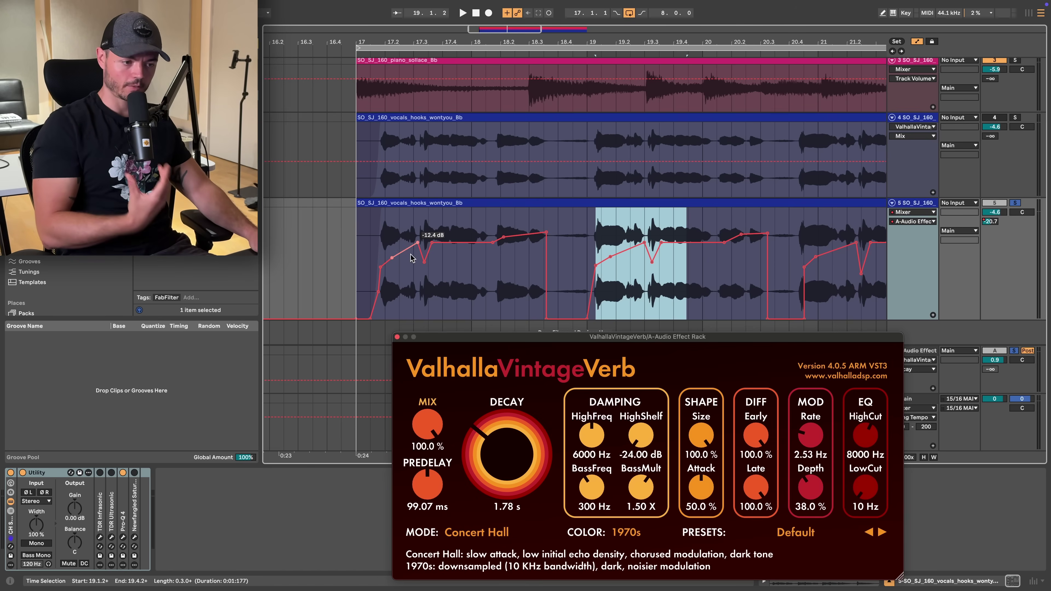
Review return A's Pro-DS and ValhallaVintageVerb settings and close both plug-in windows
left_click(397, 337)
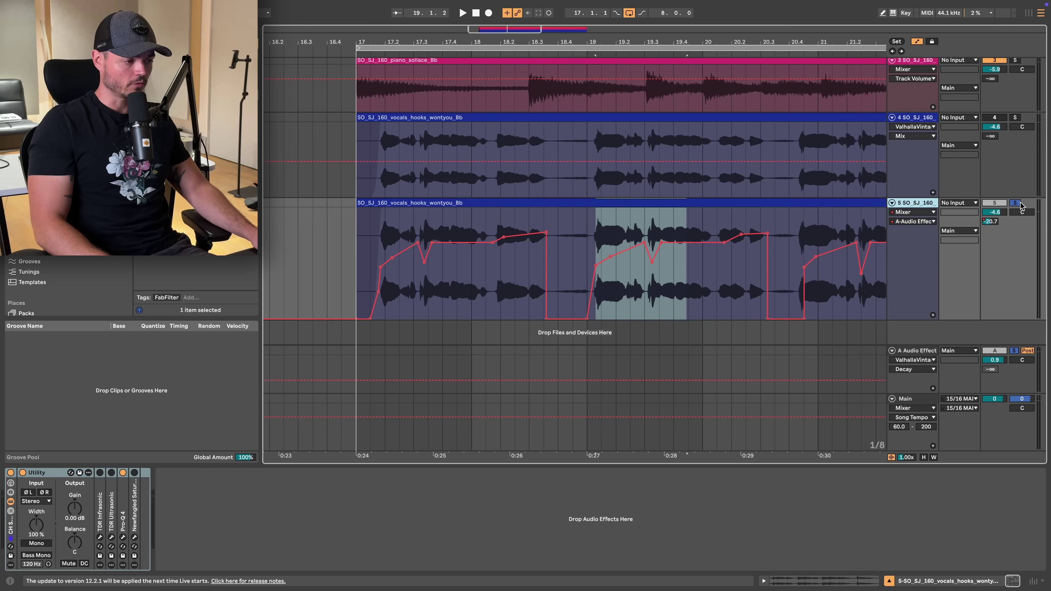
left_click(914, 352)
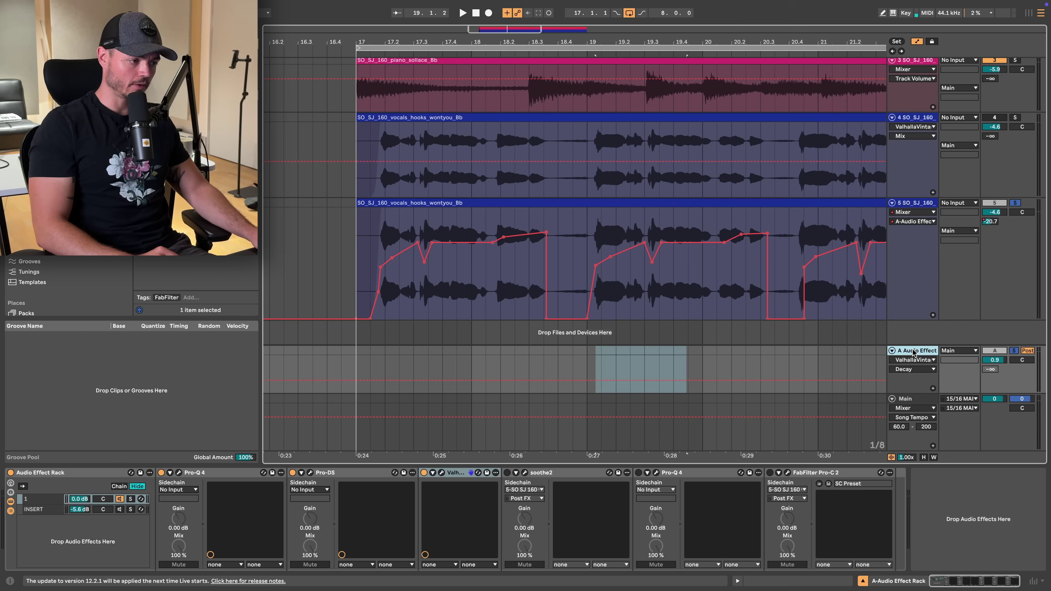
left_click(308, 474)
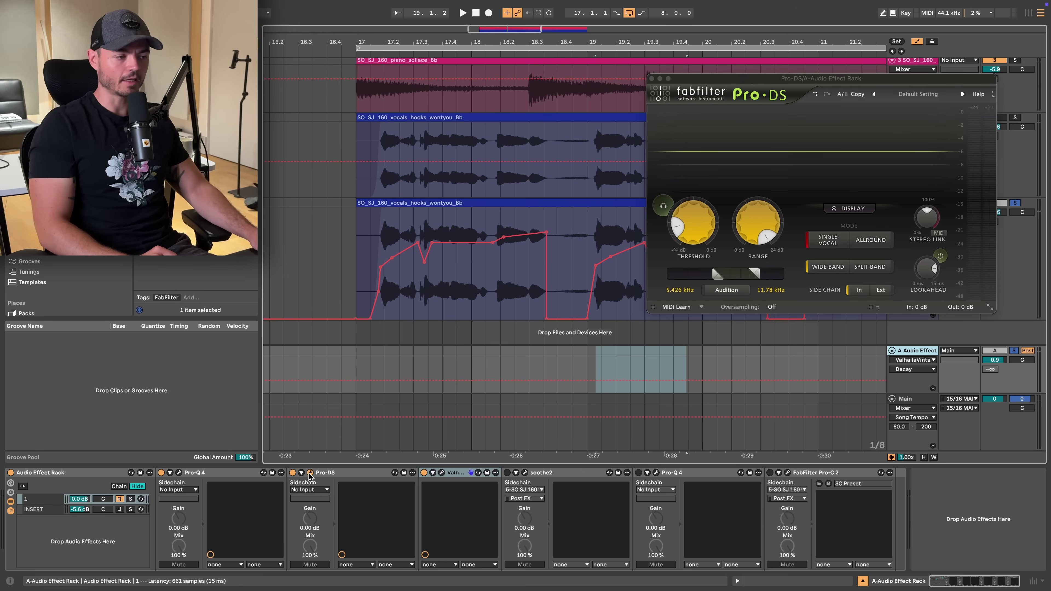
left_click(440, 474)
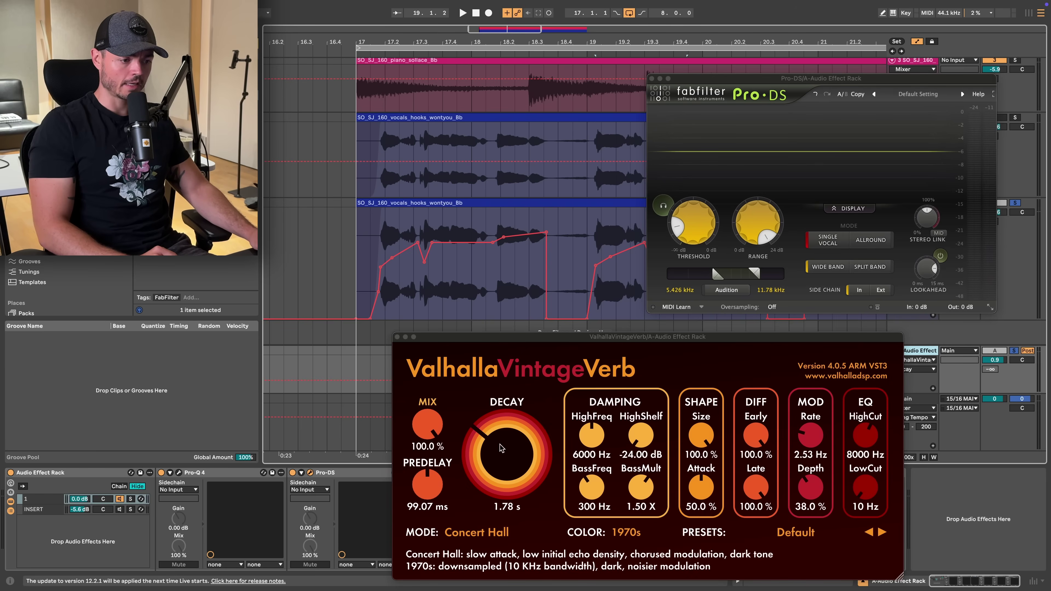
left_click(397, 337)
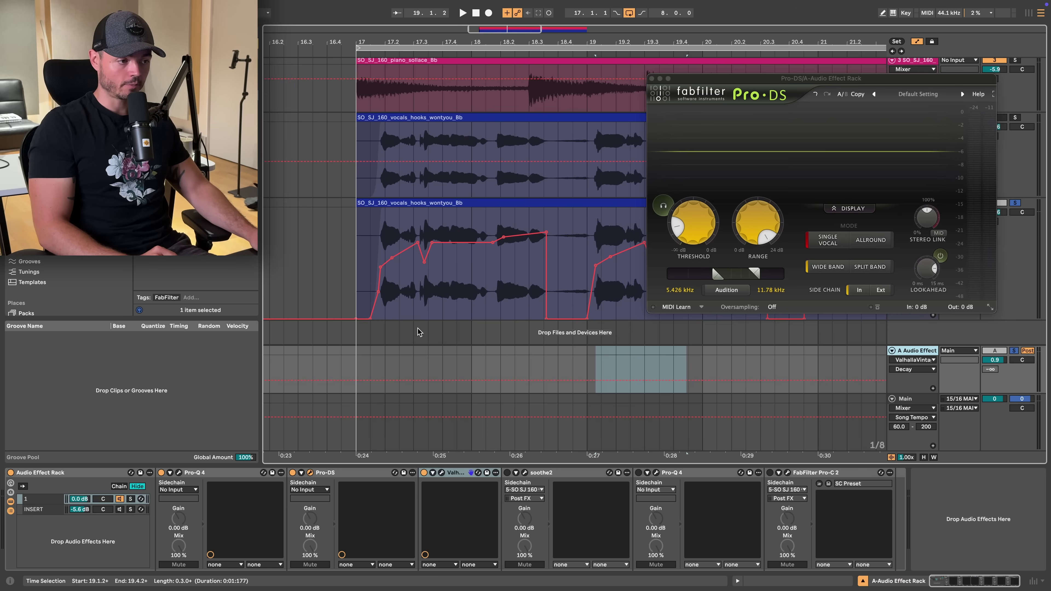
left_click(652, 78)
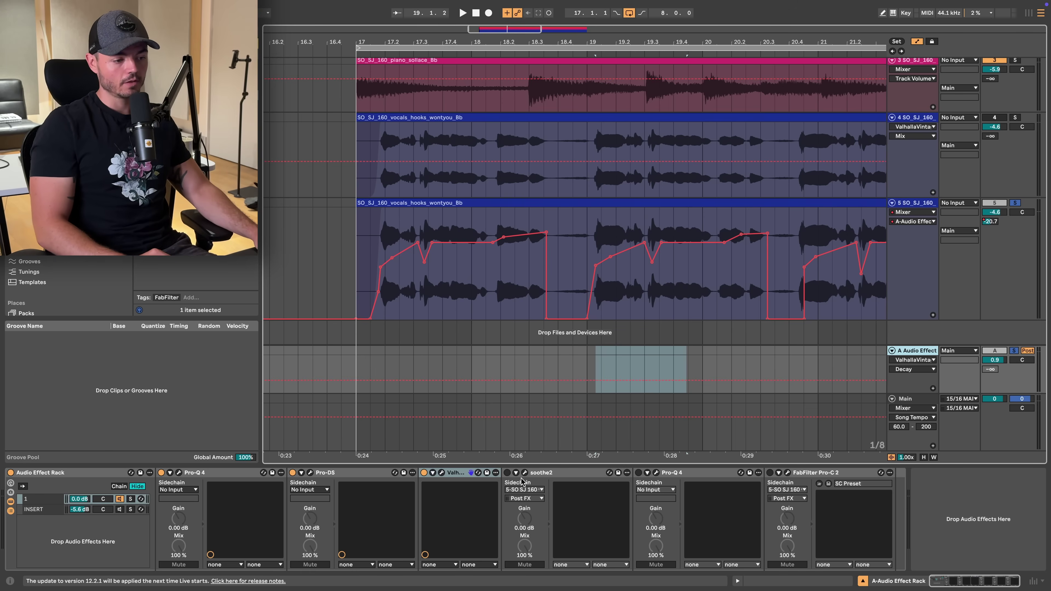
Point out soothe2, the second Pro-Q 4 and FabFilter Pro-C 2 placed after the reverb in return A's chain
left_click(563, 473)
left_click(708, 473)
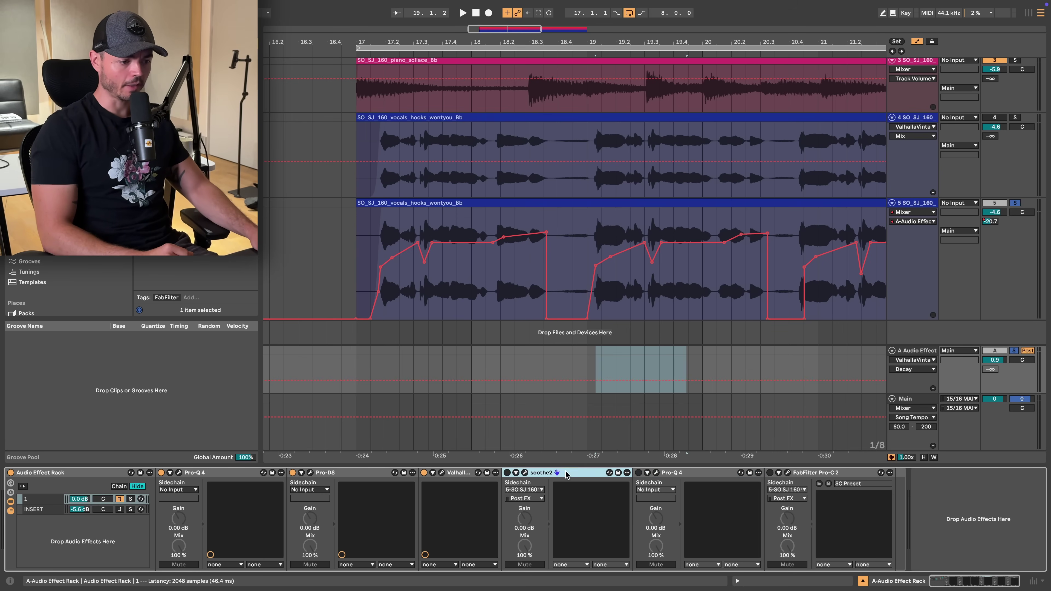
left_click(806, 473)
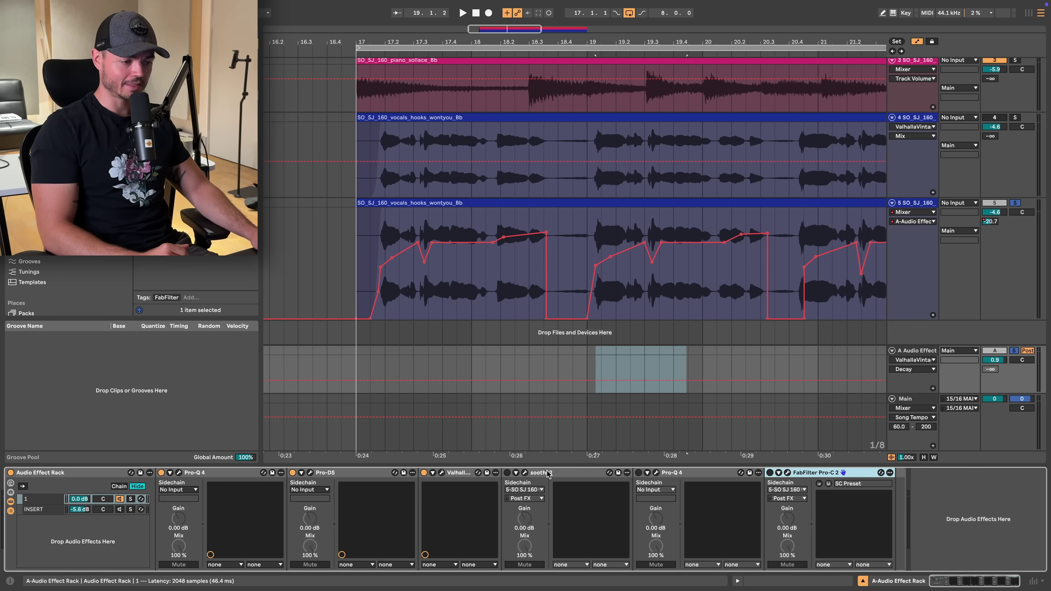
left_click(561, 474)
left_click(821, 475)
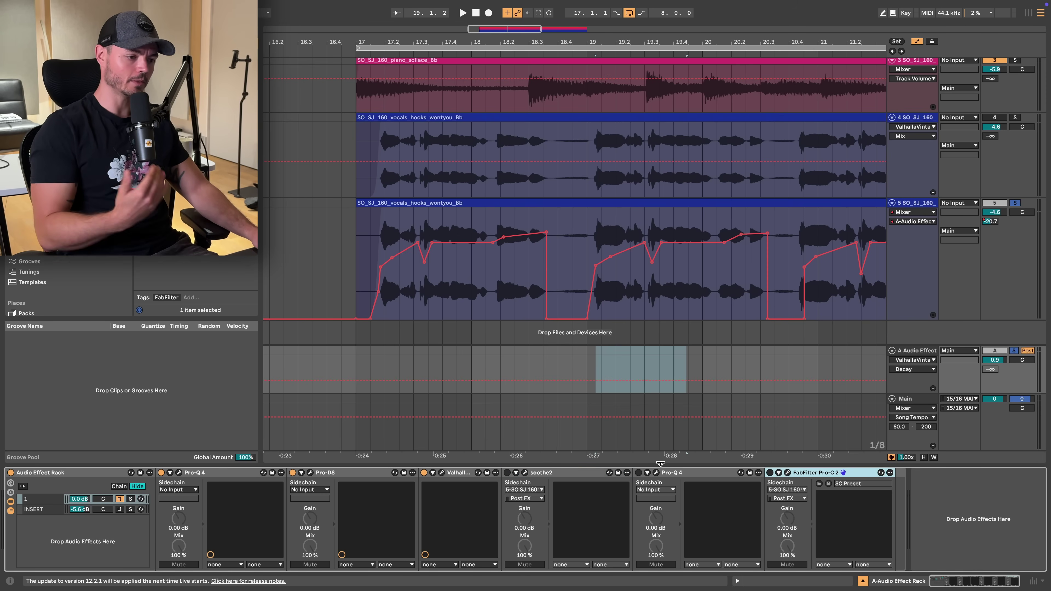
left_click(539, 473)
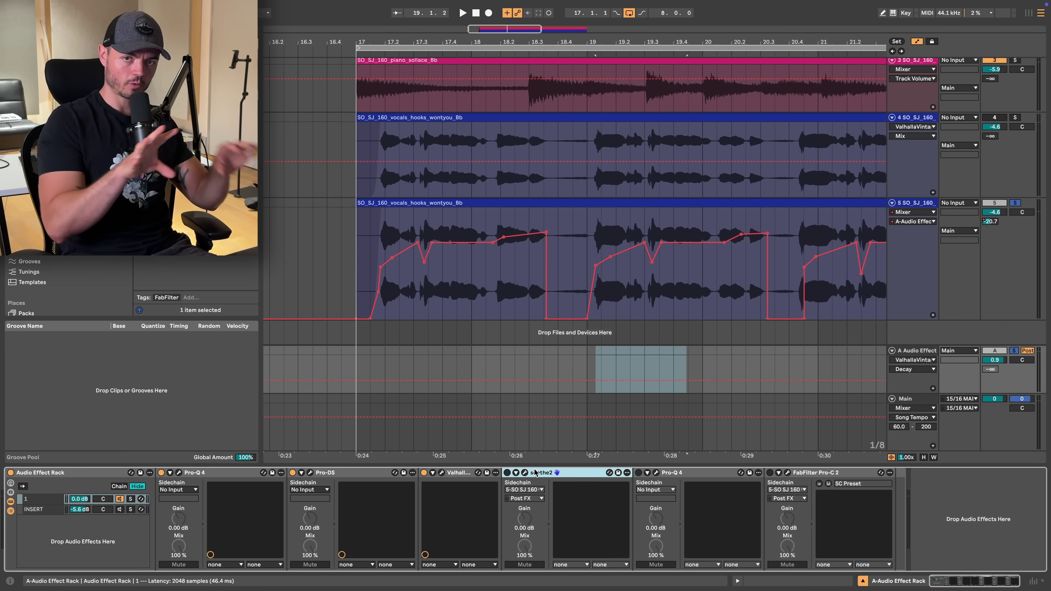
Turn on soothe2 and FabFilter Pro-C 2 on return A and arrange their open windows side by side
left_click(507, 473)
left_click(769, 473)
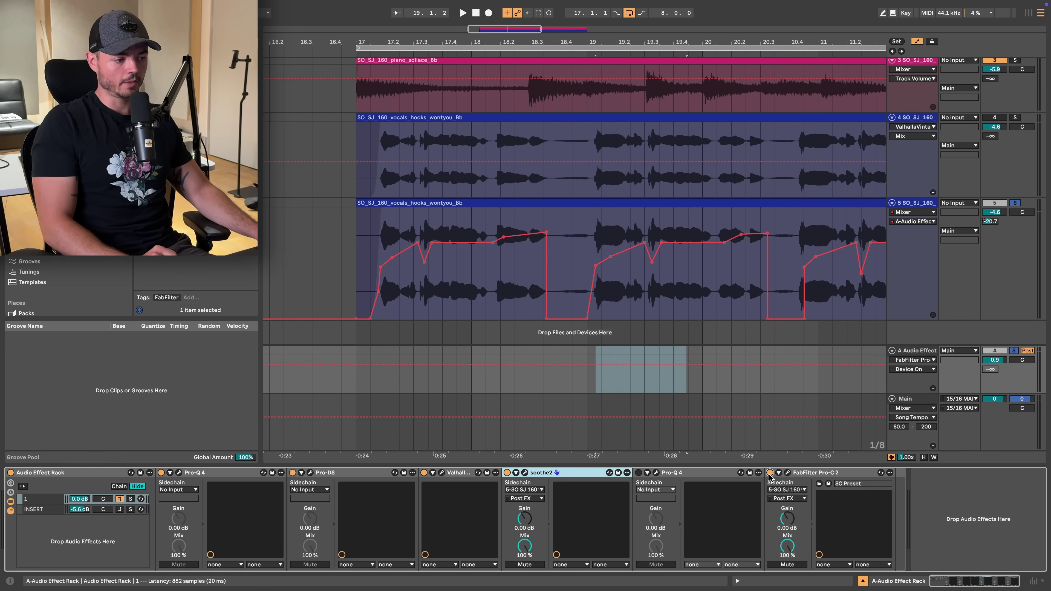
left_click(788, 473)
left_click(525, 472)
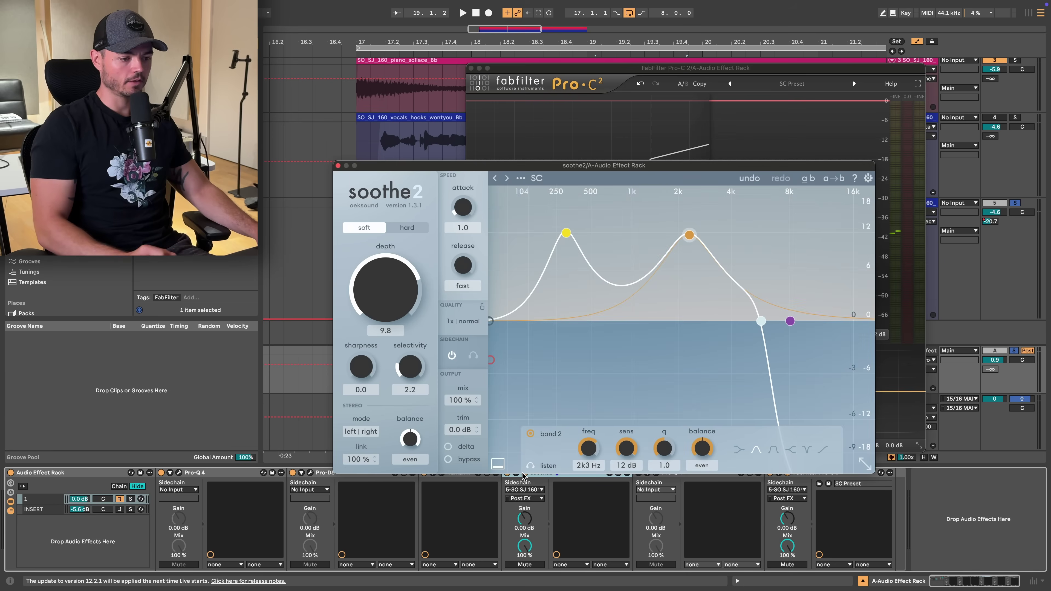
left_click_drag(666, 167, 386, 222)
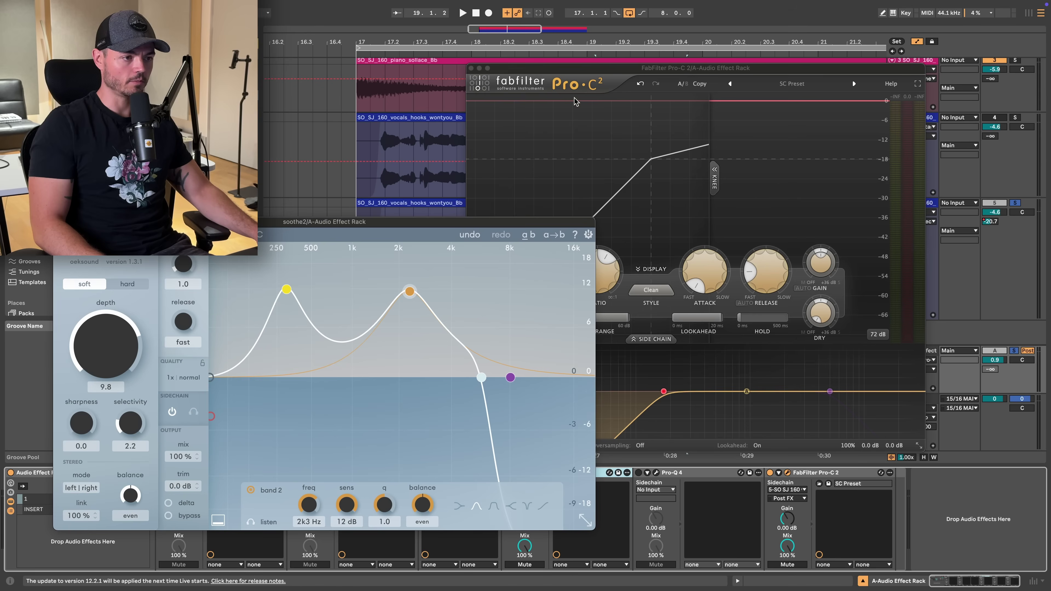
left_click_drag(573, 69, 729, 59)
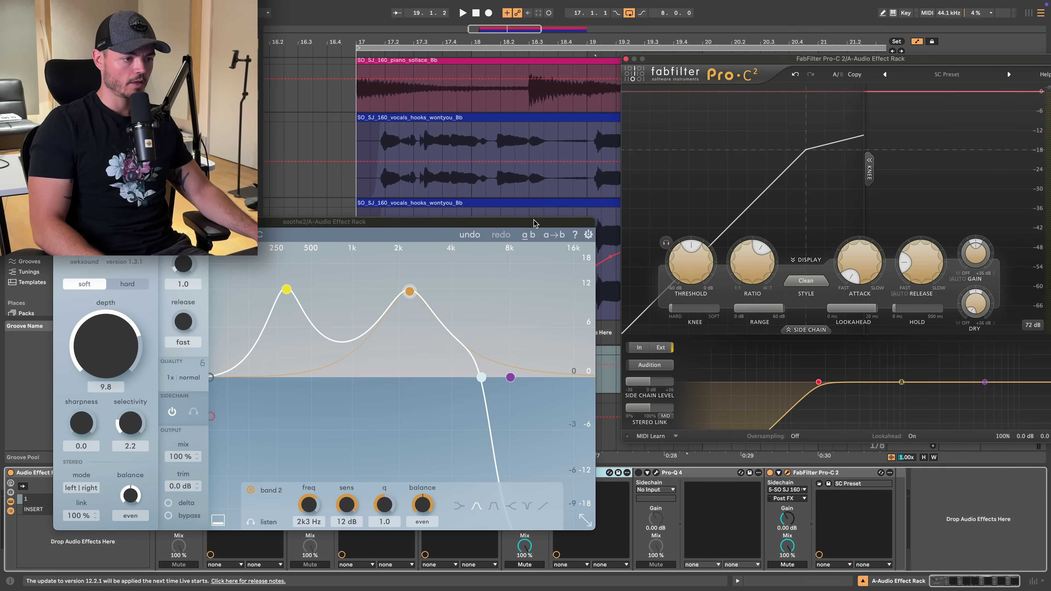
left_click_drag(534, 222, 557, 60)
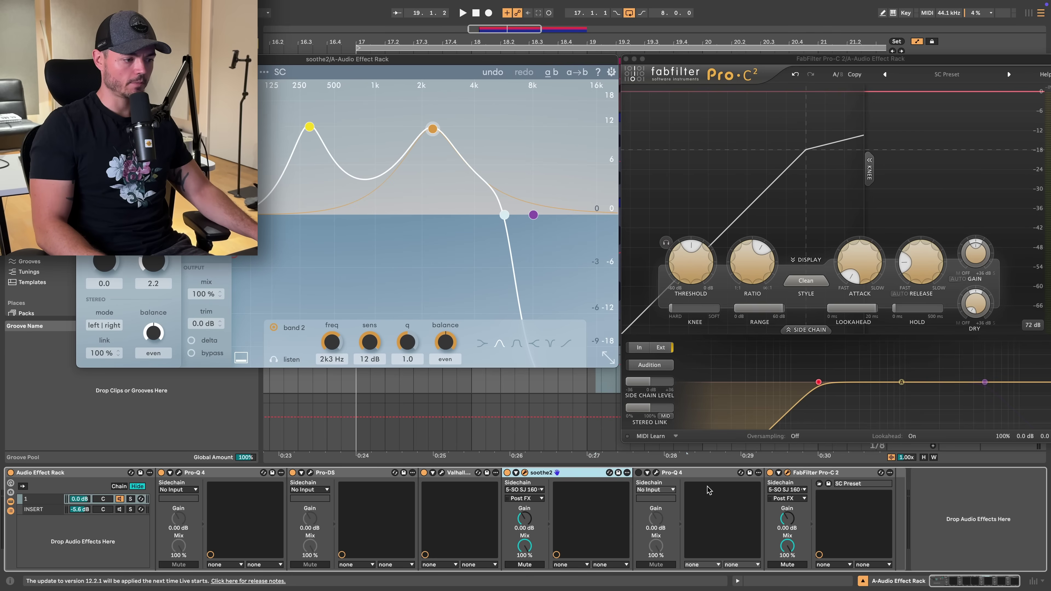
Select soothe2, the second Pro-Q 4 and Pro-C 2, open that Pro-Q 4, and audition the return chain during playback
left_click(842, 472)
left_click_drag(580, 485, 663, 474)
left_click(656, 472)
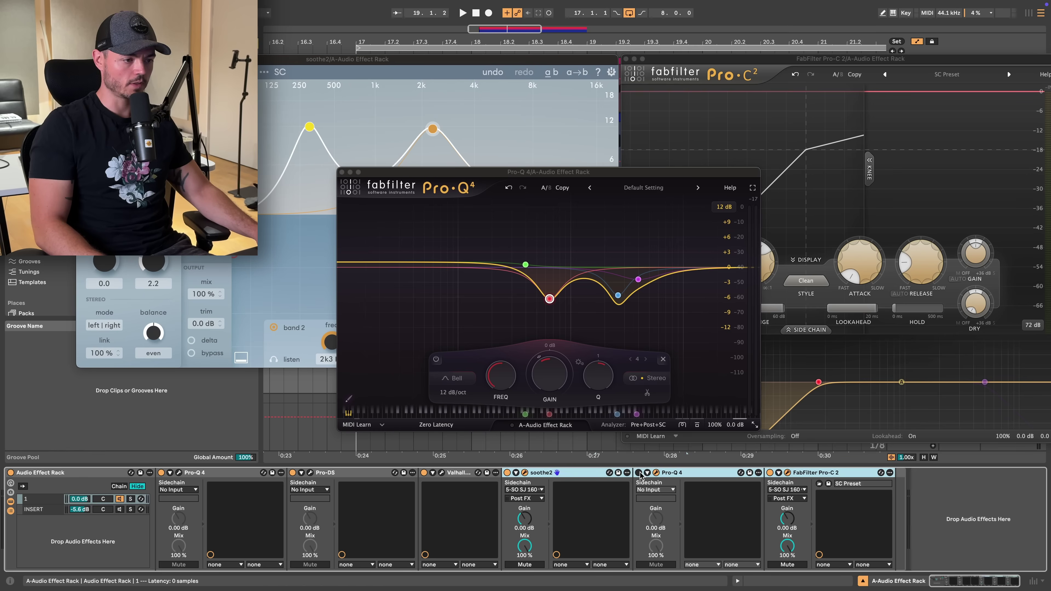
left_click_drag(489, 168, 569, 227)
key("space")
Inspect the second Pro-Q 4's low-mid bell cut, hide all plug-in windows, and view the whole arrangement
left_click(584, 387)
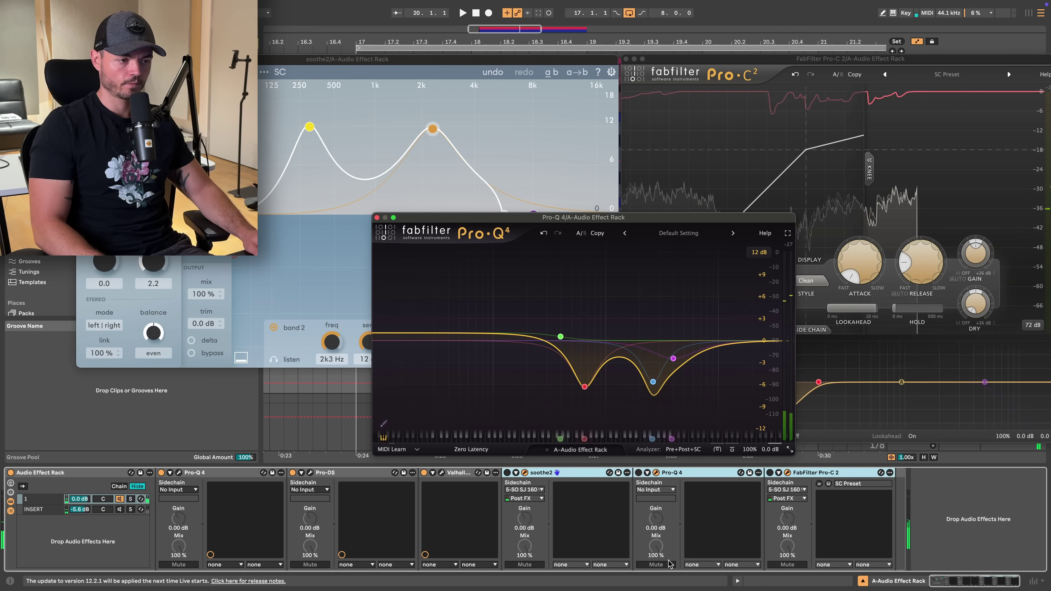
mouse_move(535, 355)
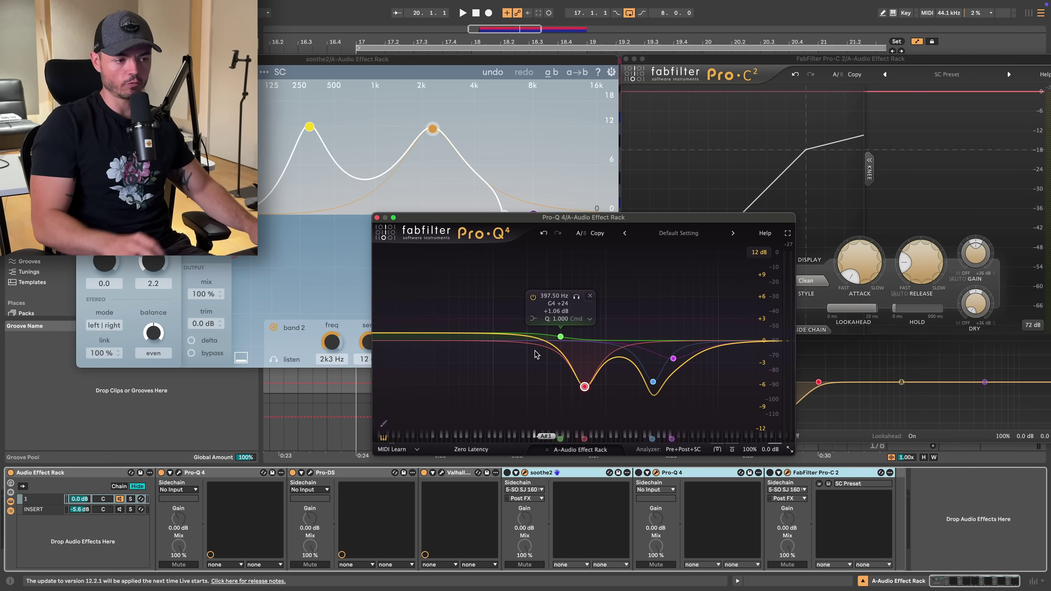
key("super+alt+p")
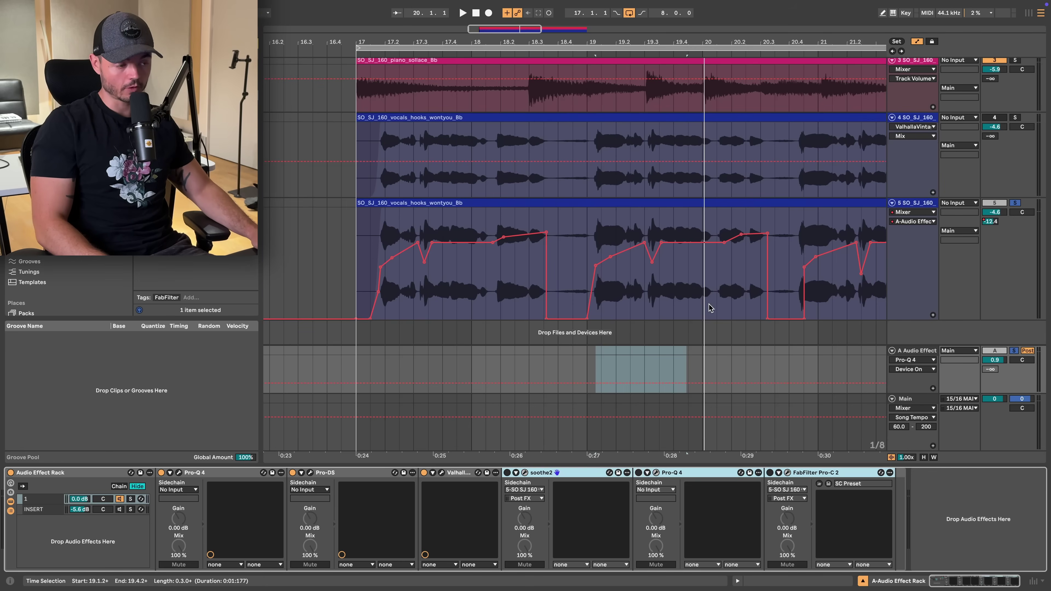
scroll(709, 309, "up", 3)
scroll(710, 303, "down", 10)
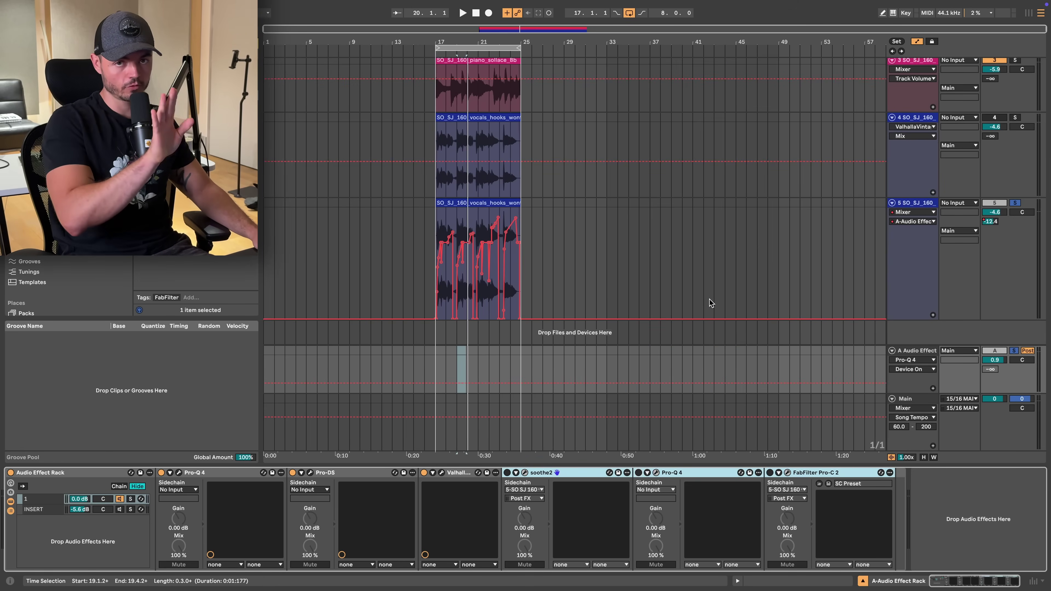
Unsolo vocal track 5, select soothe2 through Pro-C 2 on return A, and audition the full mix with these devices off
left_click(1015, 203)
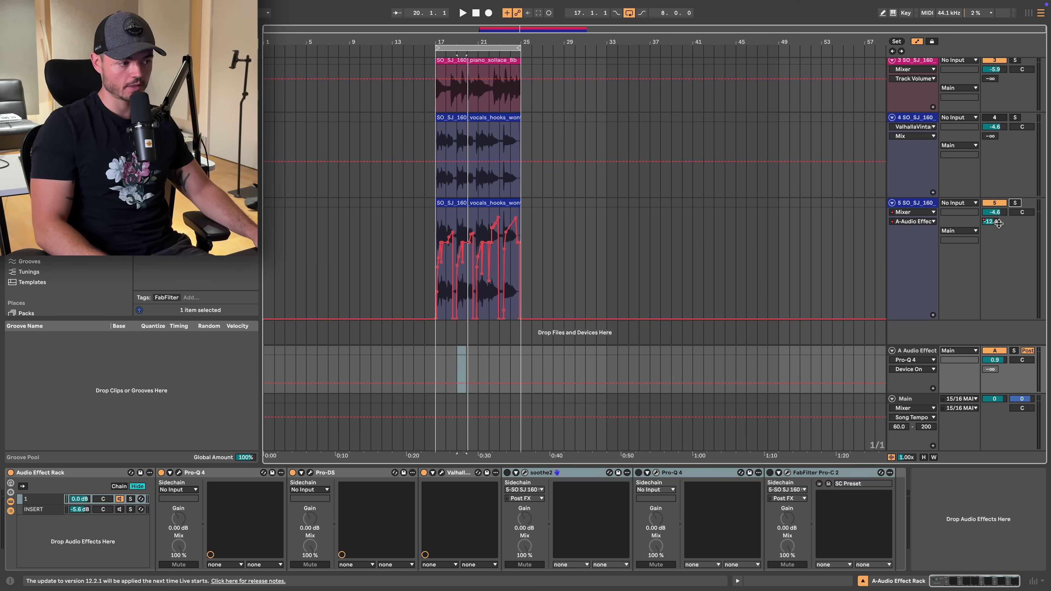
left_click(851, 475)
left_click(575, 474, "shift")
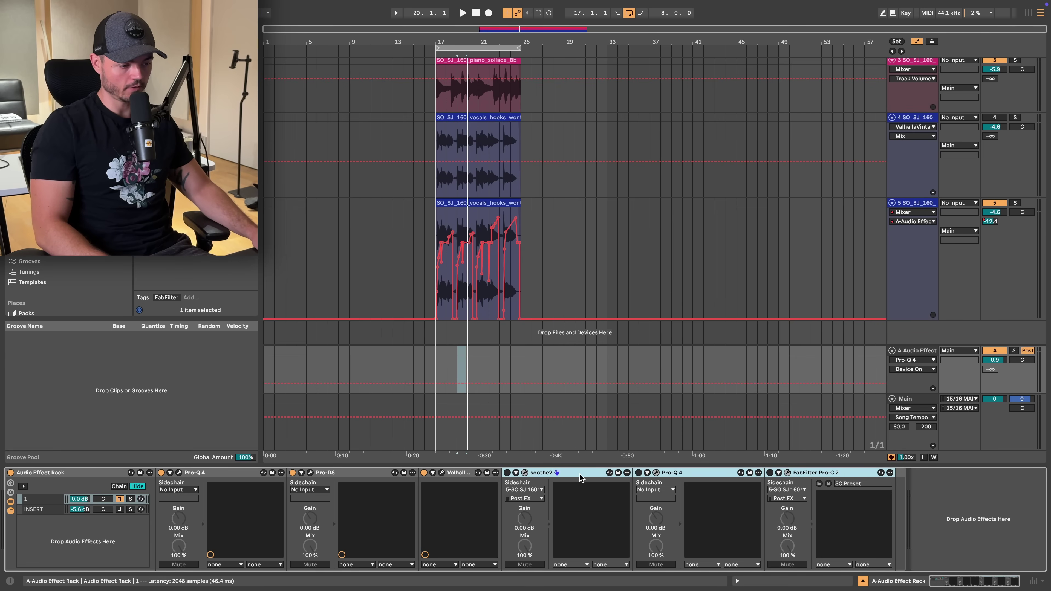
key("space")
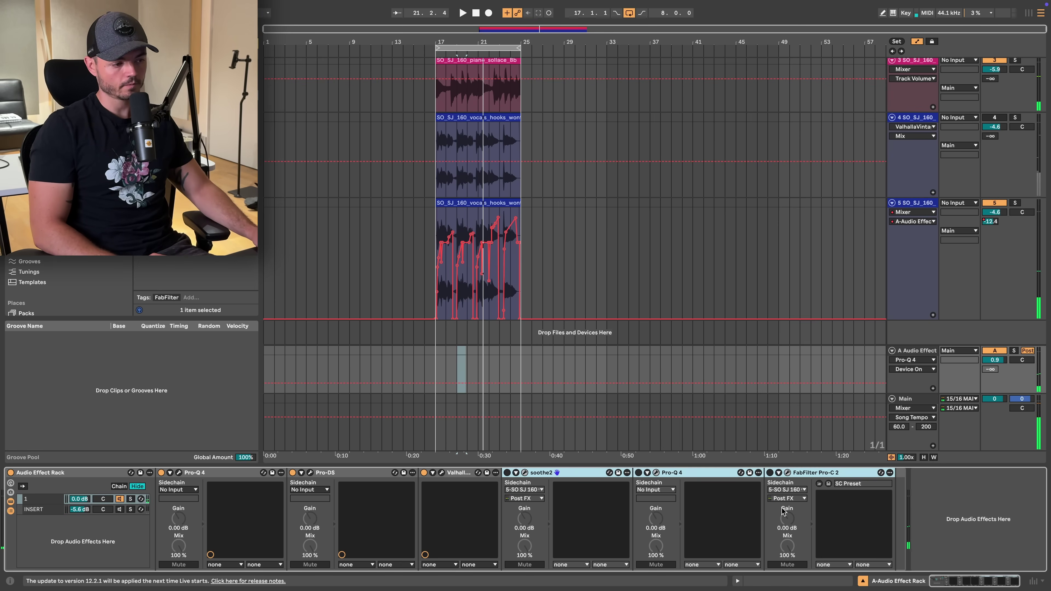
Point out soothe2, Pro-C 2 and the second Pro-Q 4, select all three together, and turn them back on
left_click(586, 473)
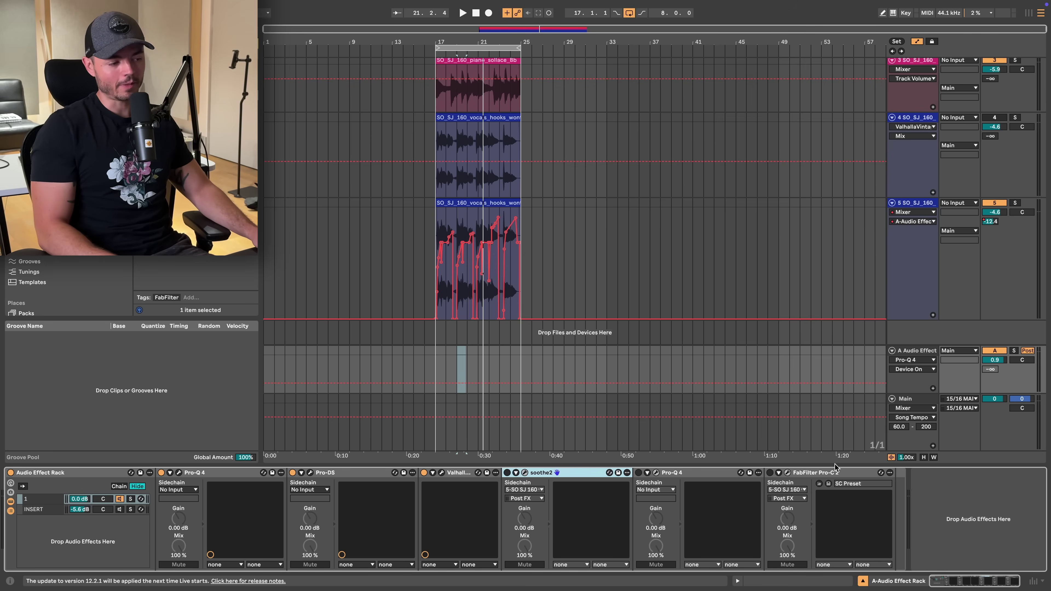
right_click(847, 474)
left_click(699, 476)
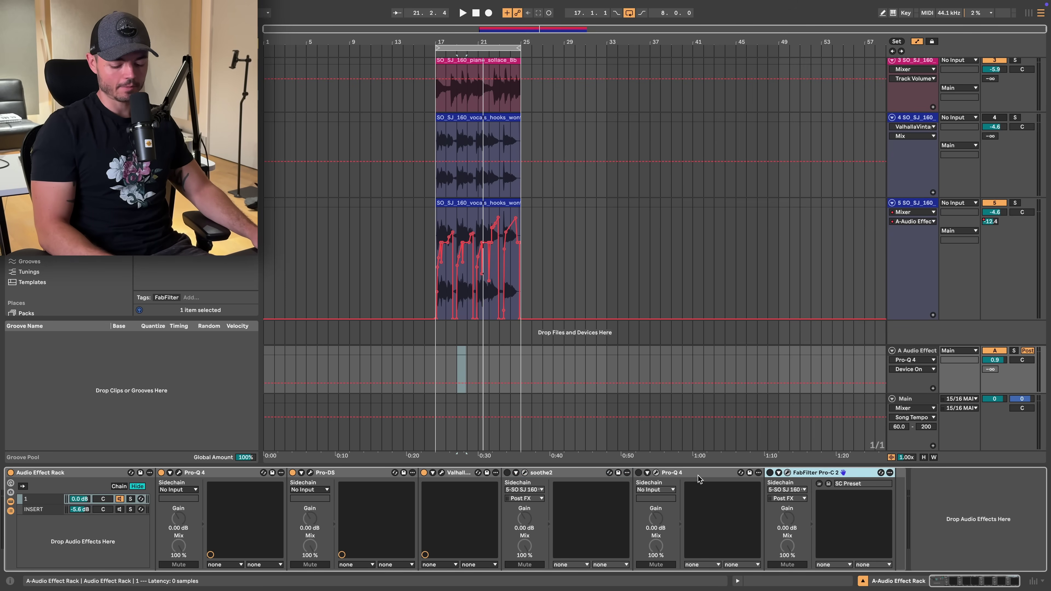
left_click(698, 476)
left_click(575, 478)
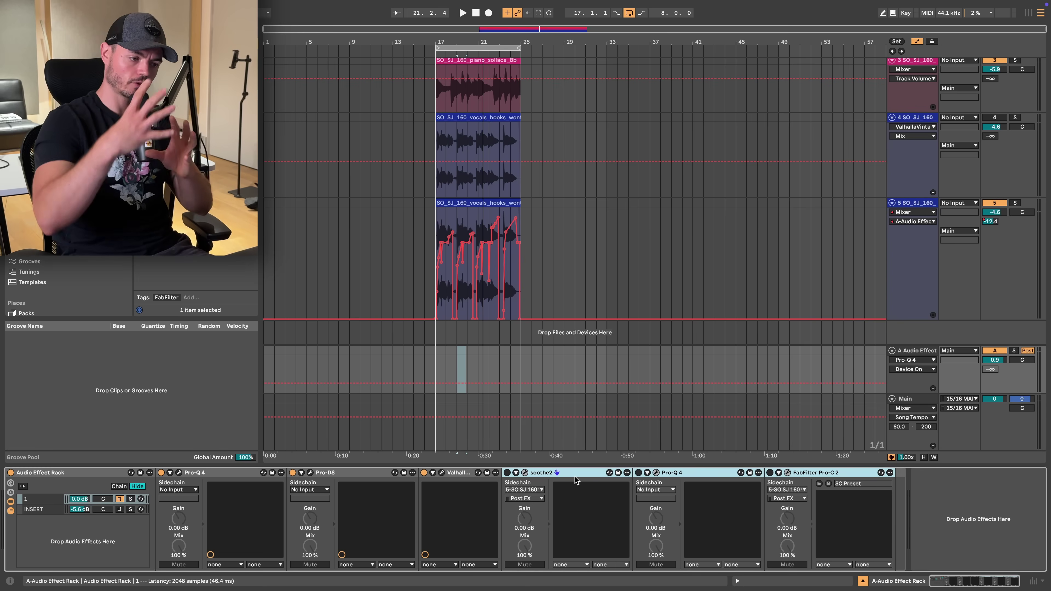
key("0")
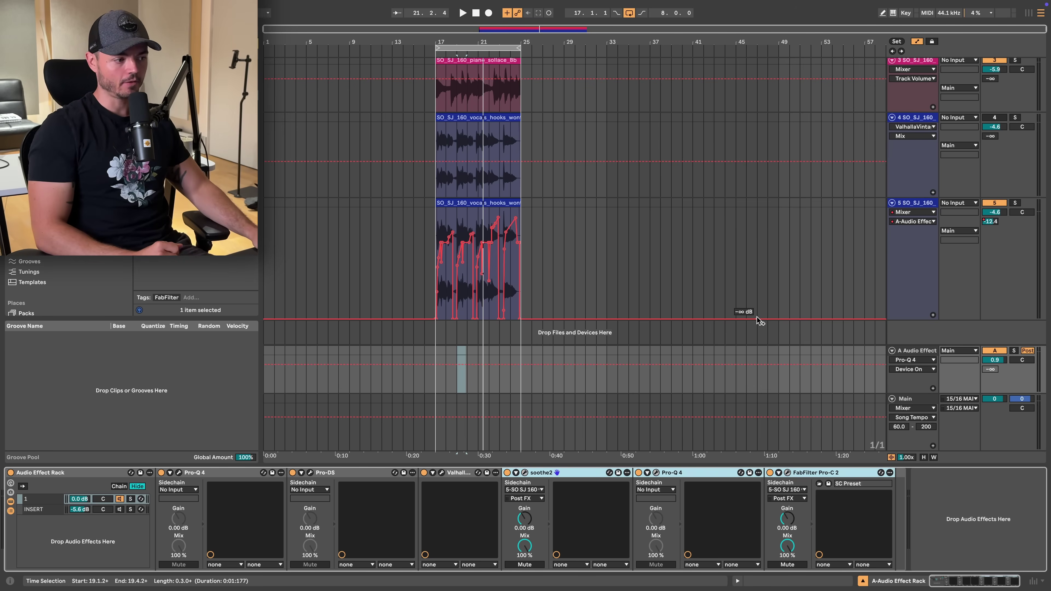
Play the vocal section from bar 17, lower the piano track to -7.2 dB, and compare return A off and on
left_click_drag(434, 221, 522, 234)
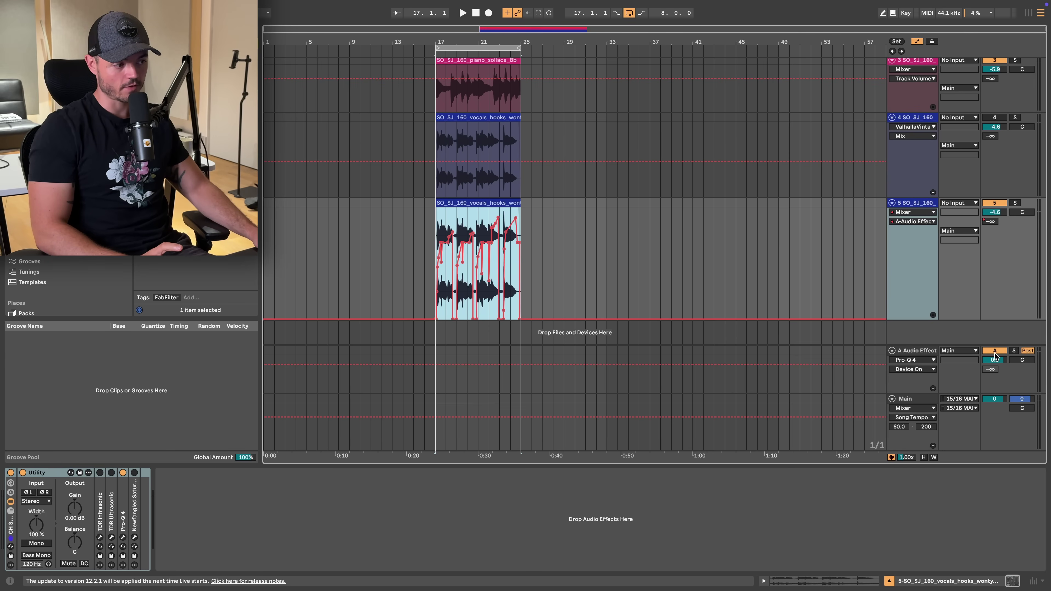
key("space")
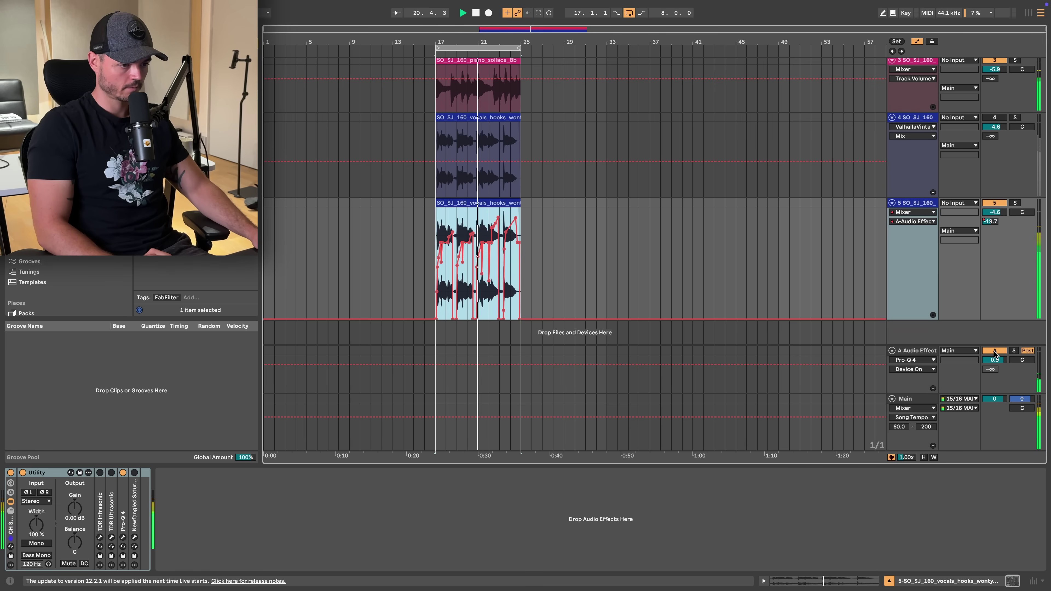
left_click(994, 352)
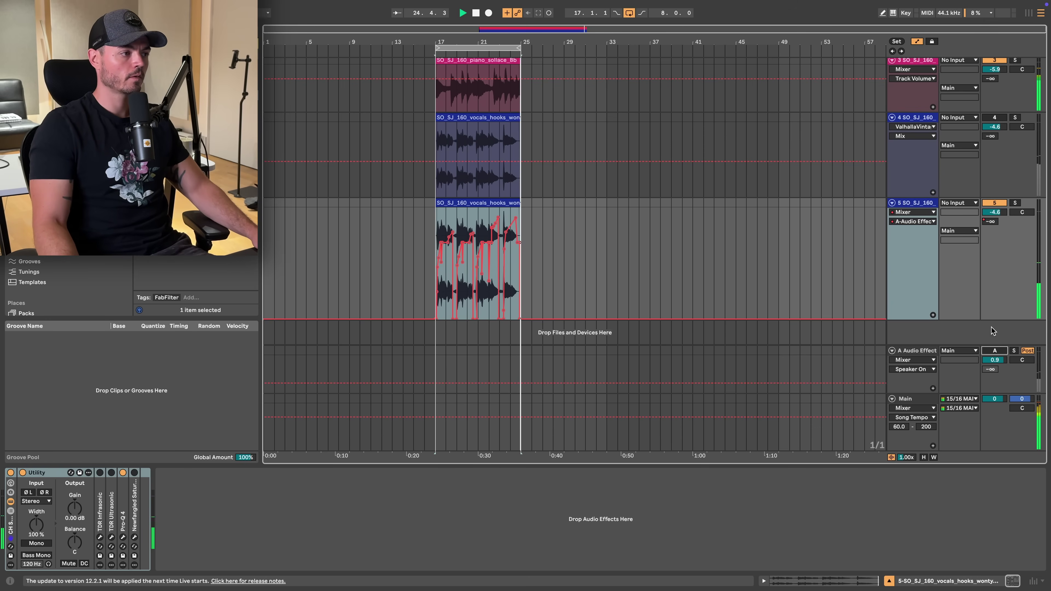
left_click_drag(997, 66, 996, 76)
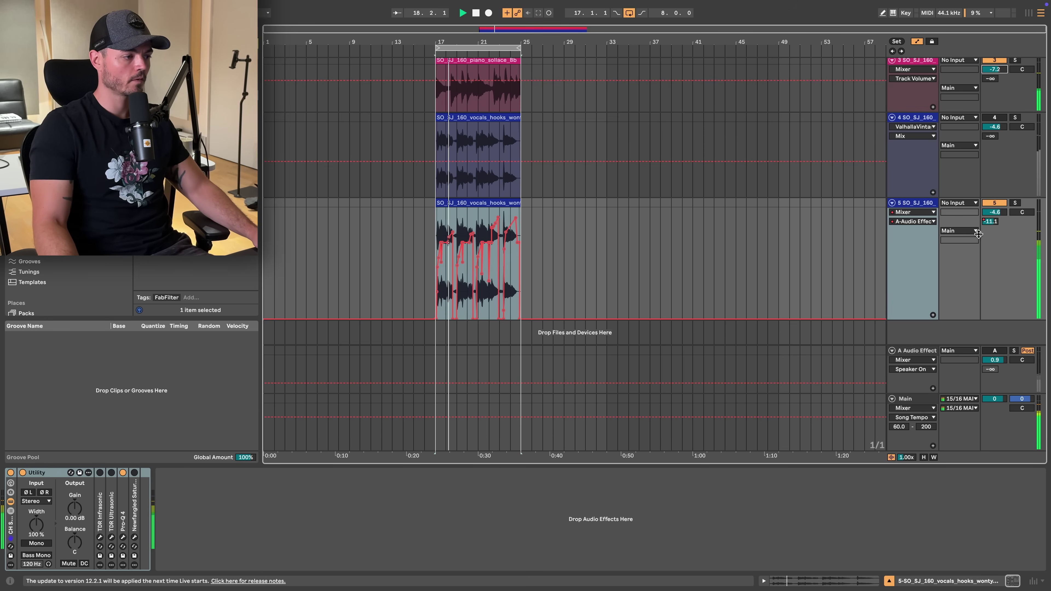
left_click(995, 351)
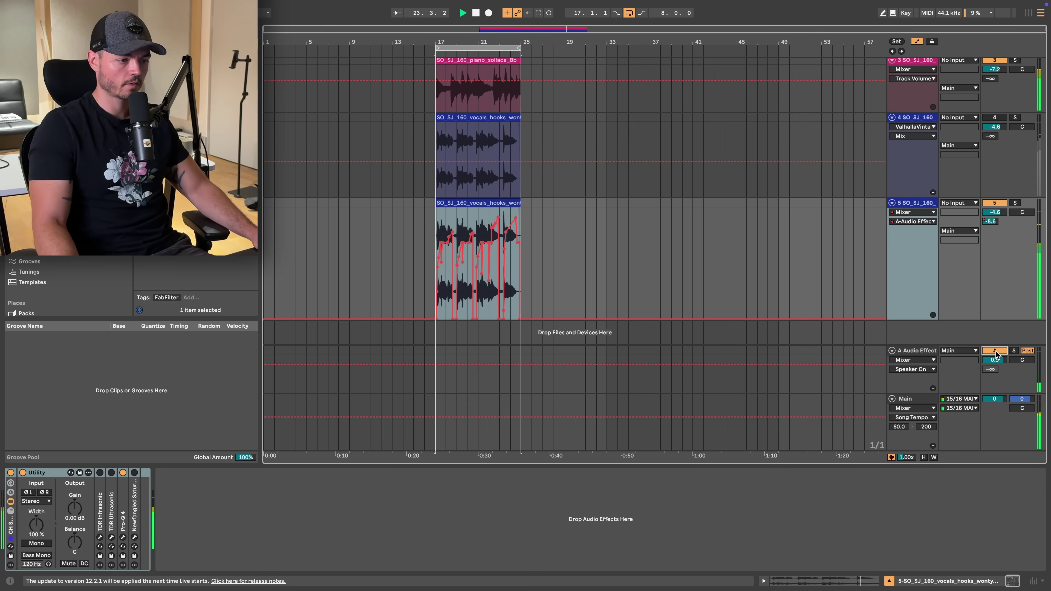
Set return A's volume to 1.0 dB and compare the mix with the return on and off
left_click_drag(994, 358, 995, 356)
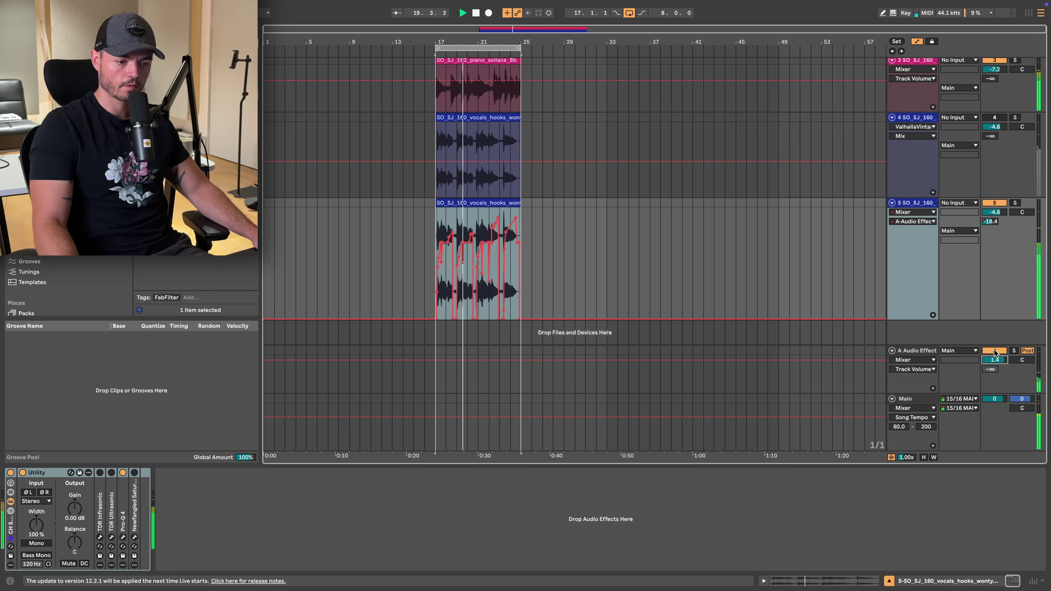
left_click_drag(995, 355, 996, 360)
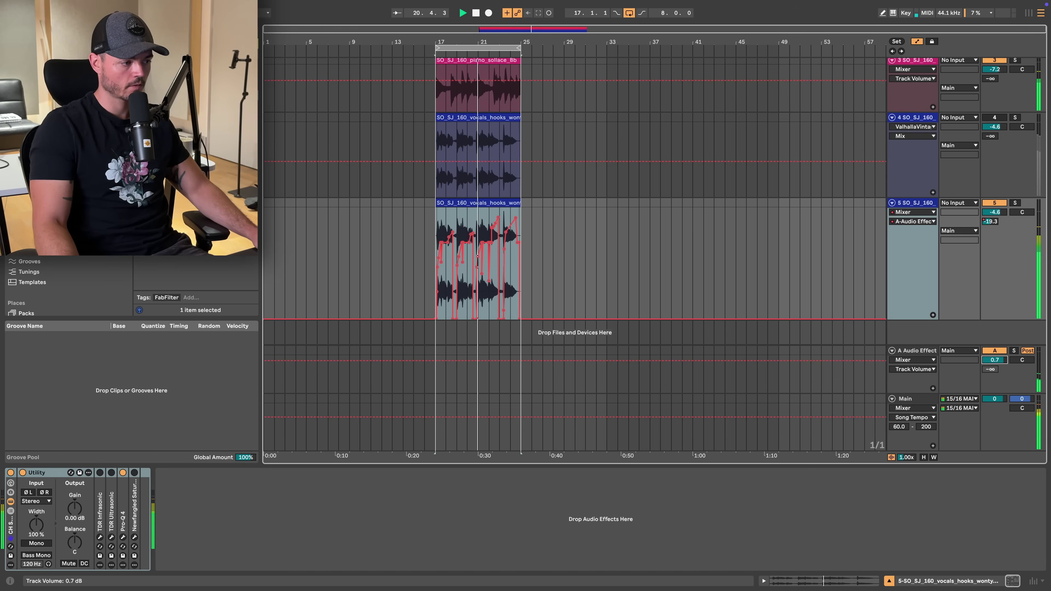
left_click(995, 350)
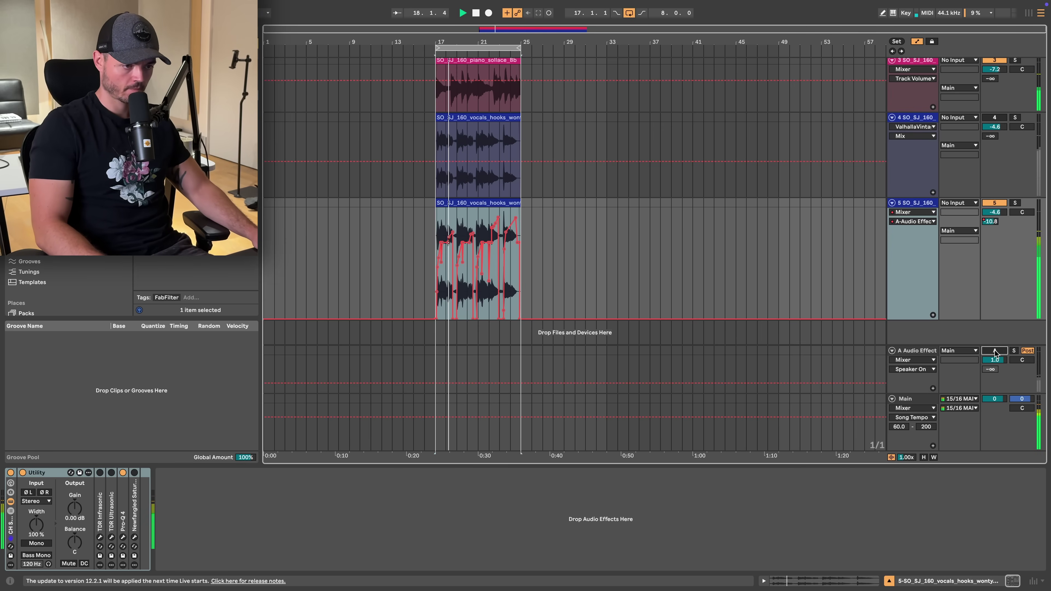
left_click(995, 351)
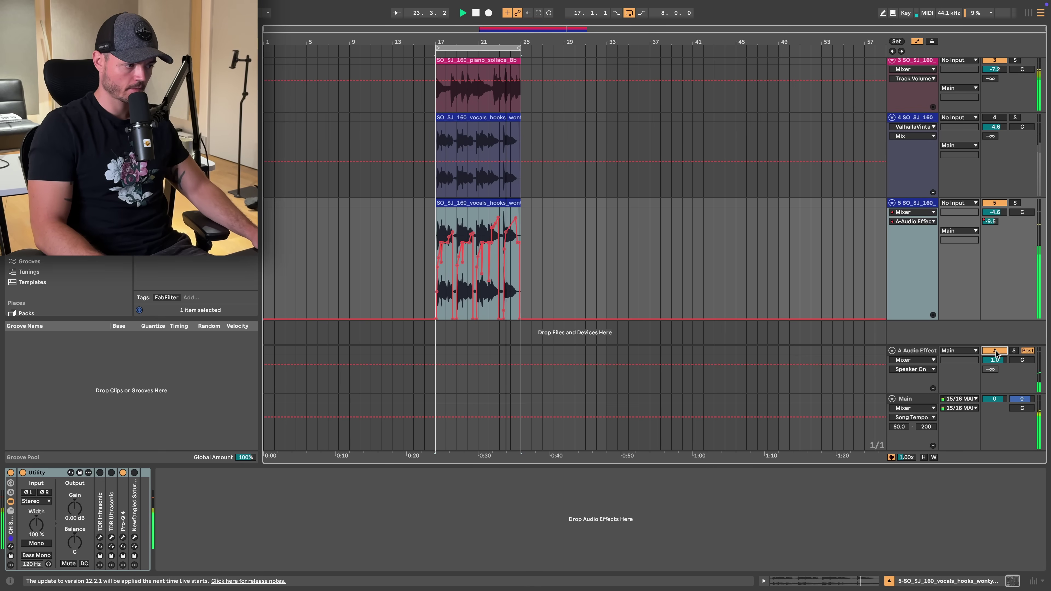
left_click(995, 351)
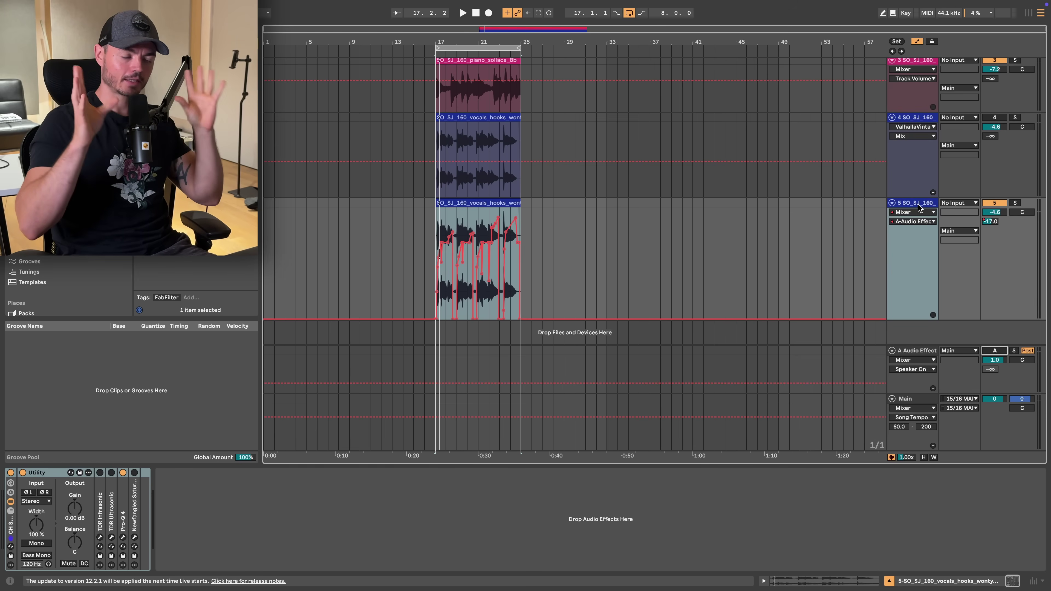
Select vocal track 5 and return A, review the return's ValhallaVintageVerb settings, and hide all plug-in windows
left_click(919, 204)
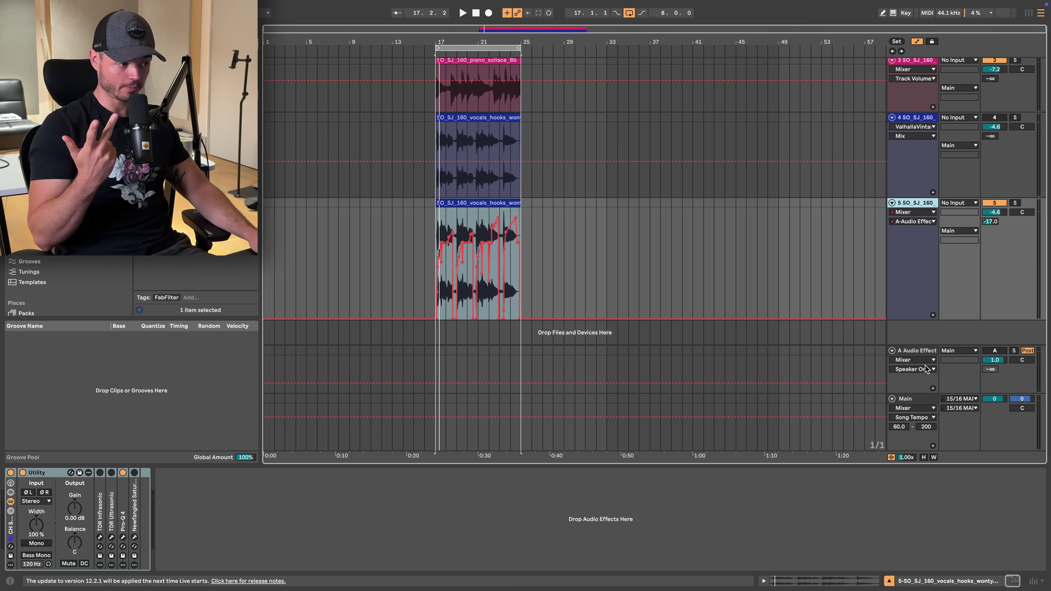
left_click(920, 352)
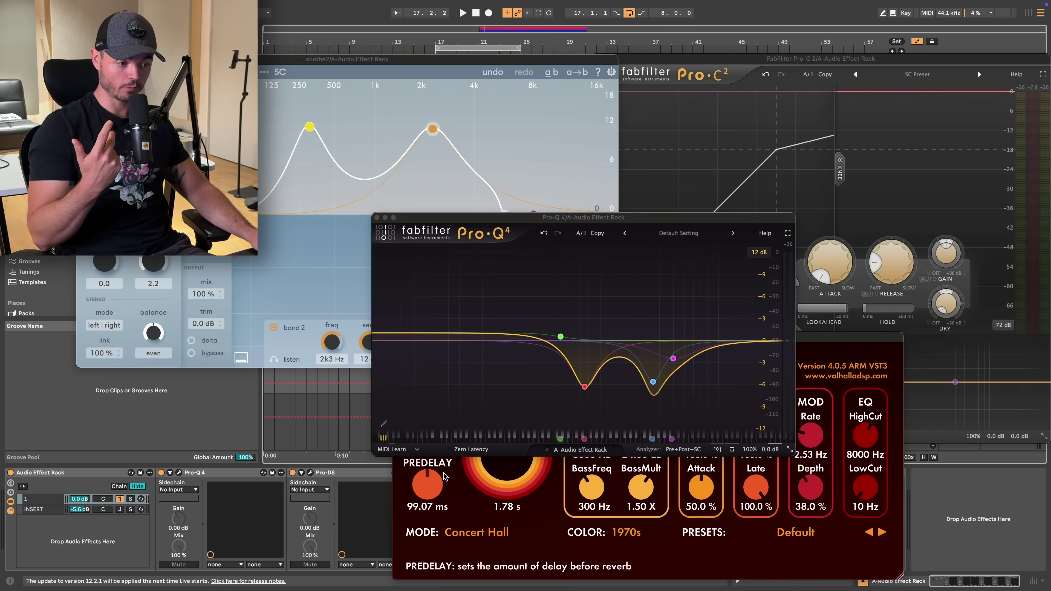
left_click(441, 472)
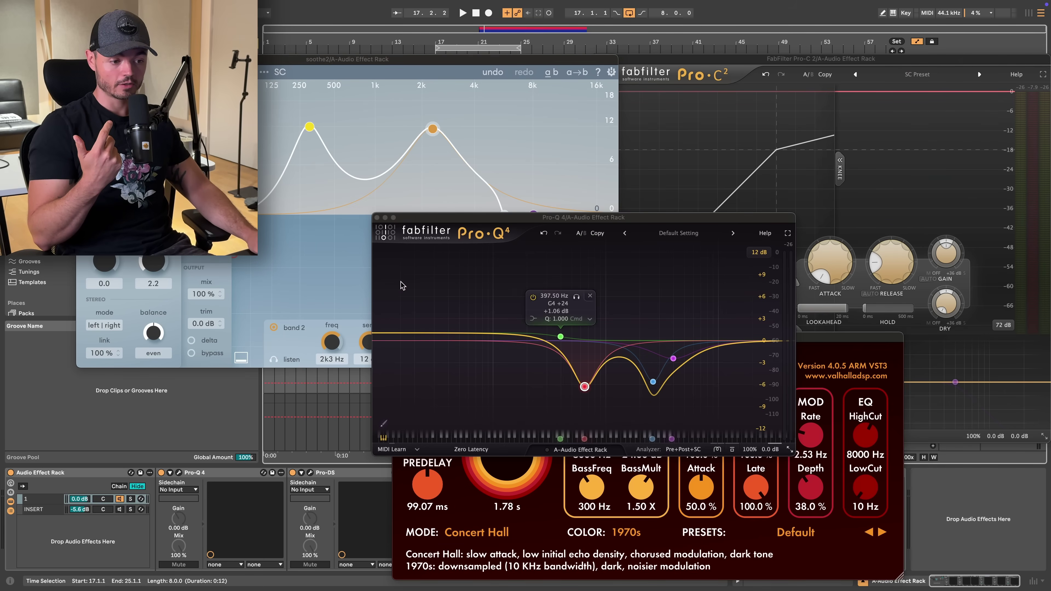
key("super+alt+p")
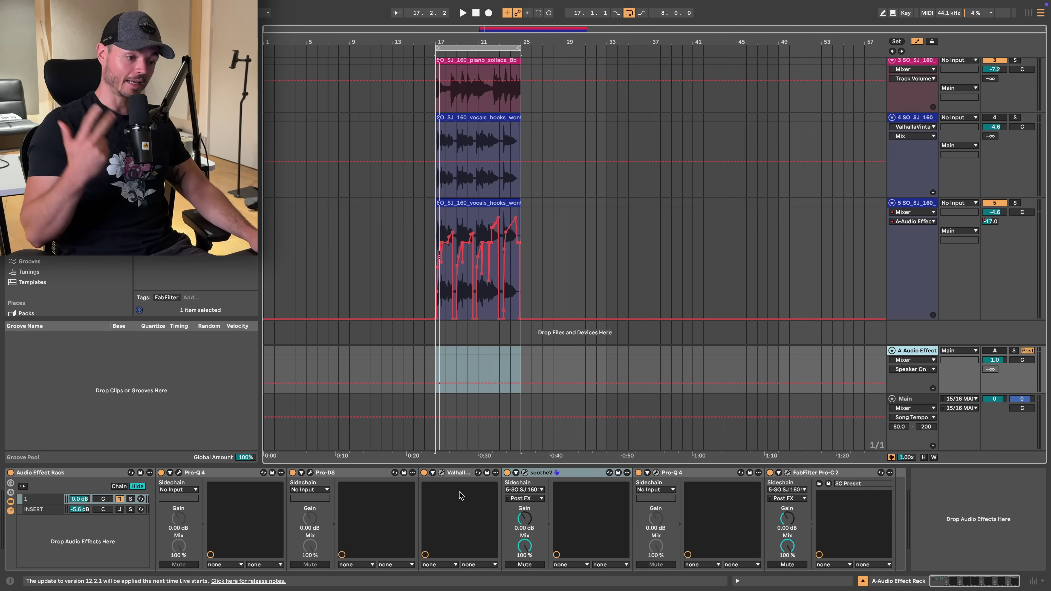
left_click(441, 472)
left_click(473, 490)
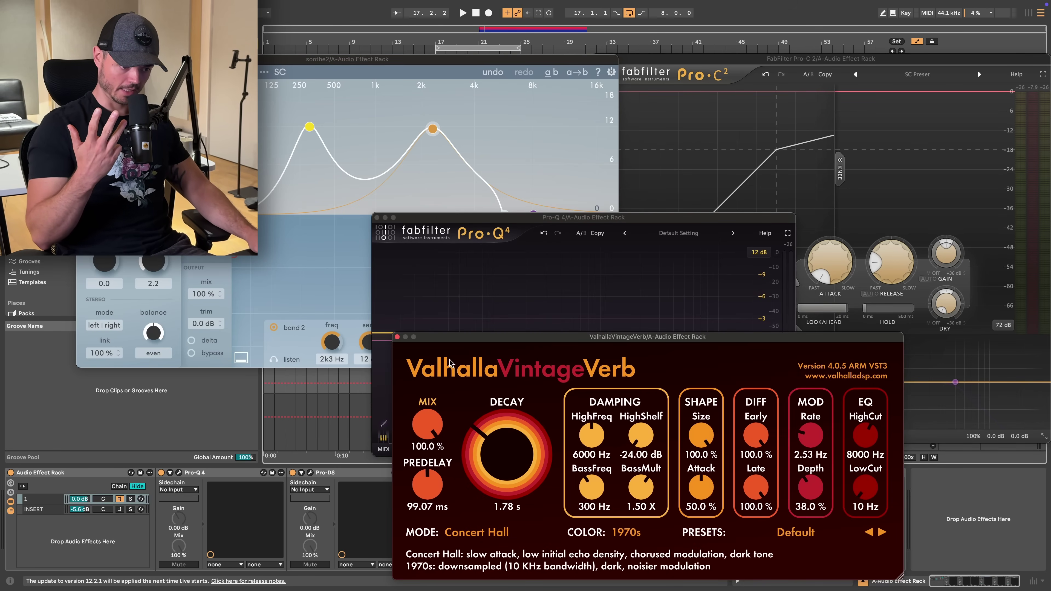
key("super+alt+p")
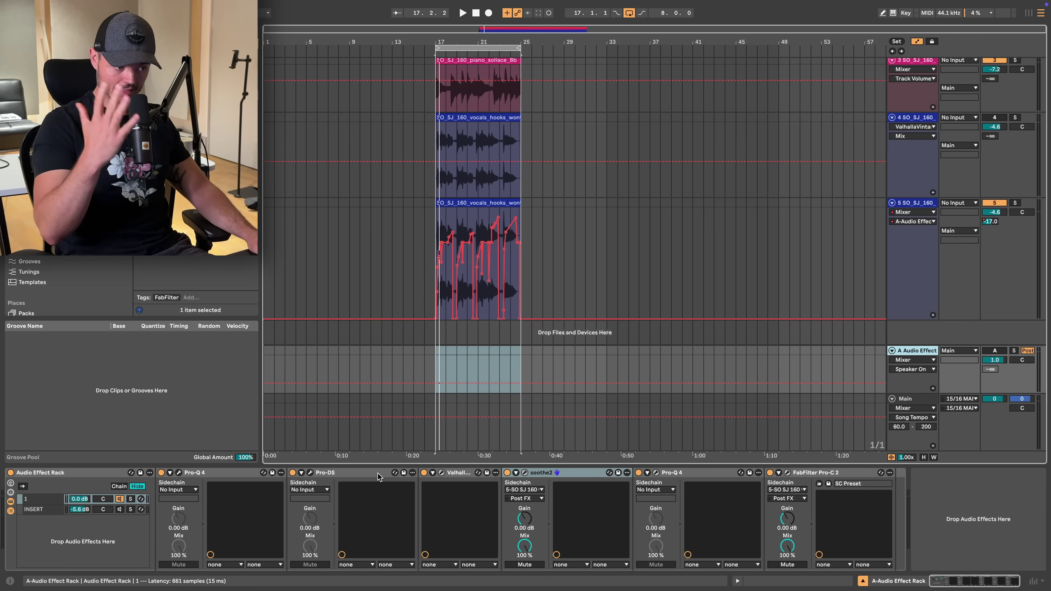
Select the second Pro-Q 4 in return A's chain and close the open Pro-Q 4 and ValhallaVintageVerb windows
left_click(578, 479)
left_click(705, 476)
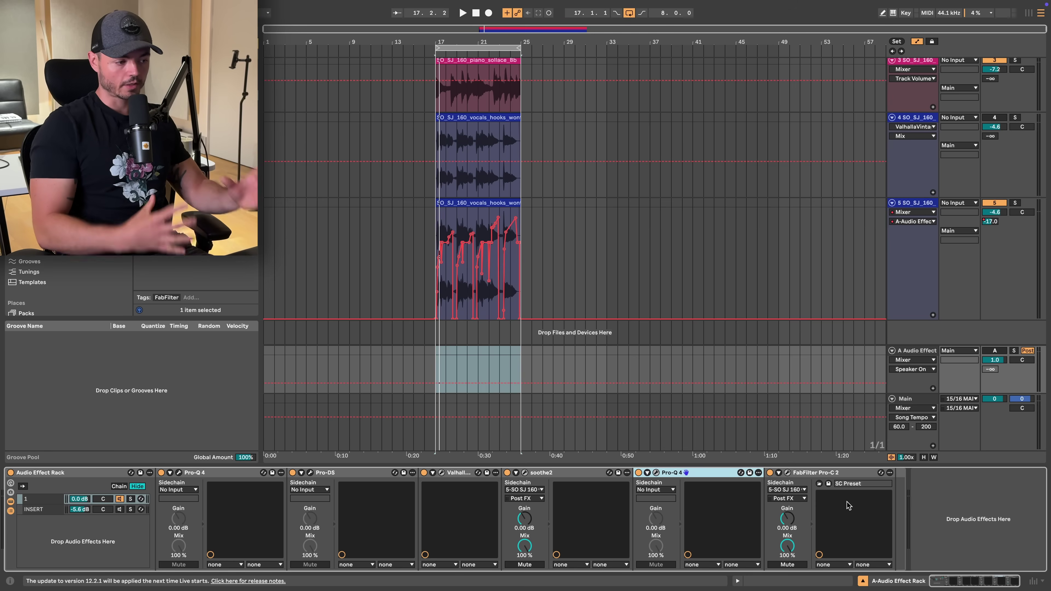
left_click(525, 473)
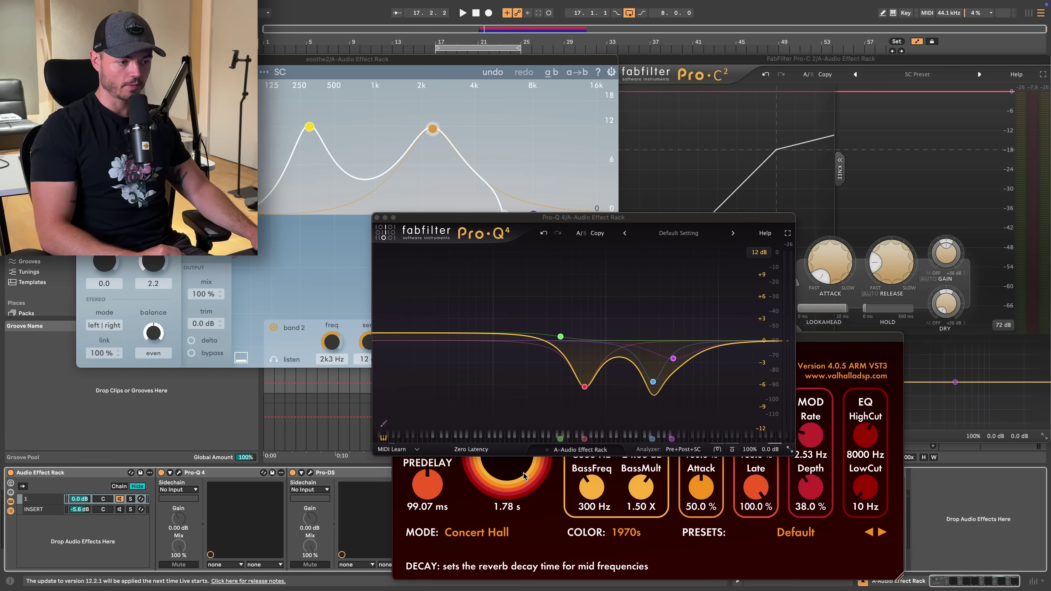
left_click(377, 218)
left_click(427, 392)
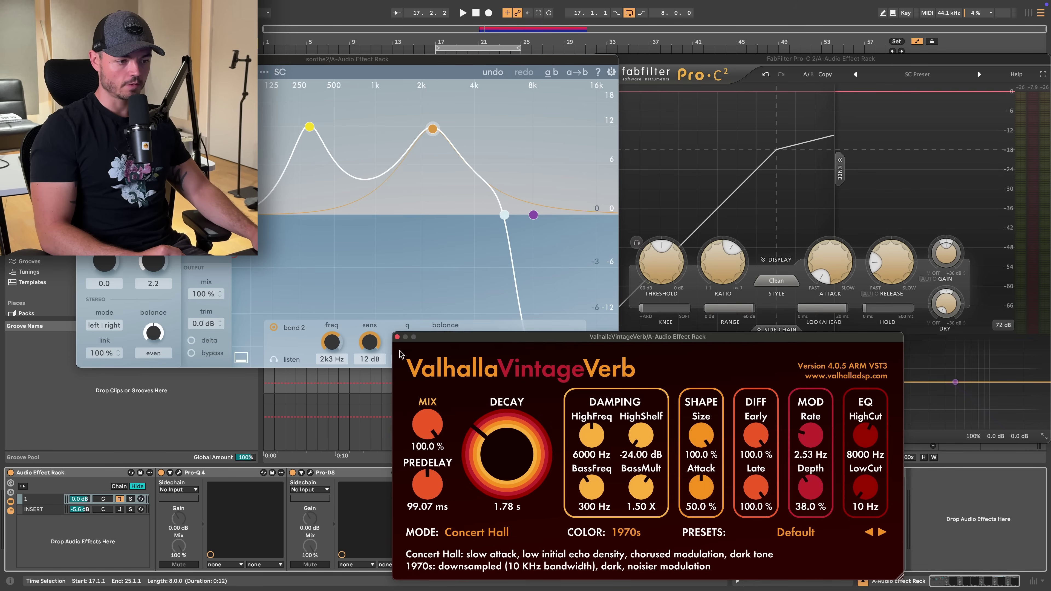
left_click(396, 337)
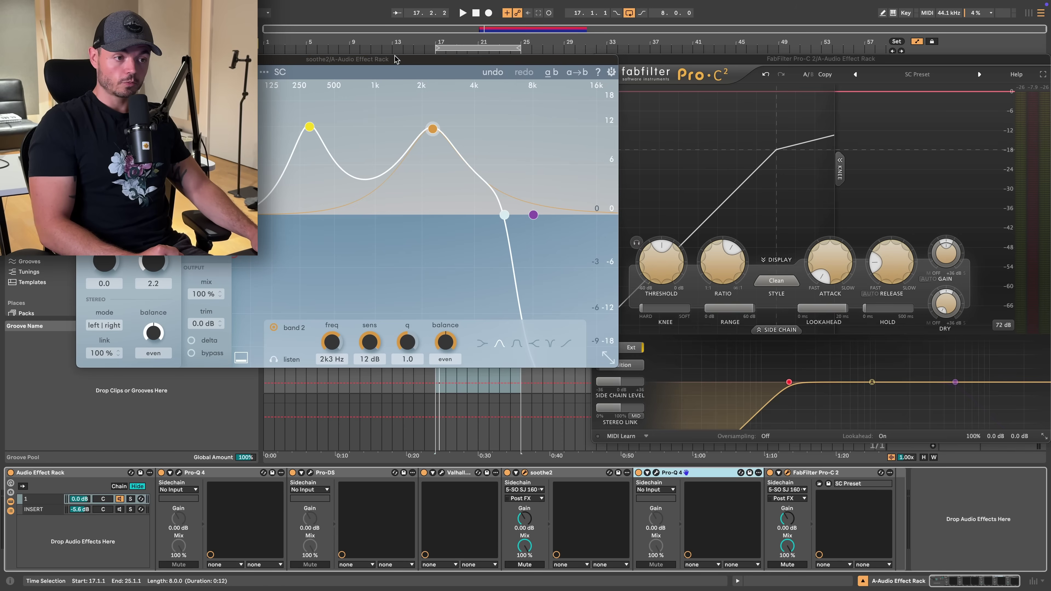
Close the Pro-C 2 window, move soothe2 clear of the vocal clips, and watch its gain reduction during playback
left_click_drag(396, 59, 640, 202)
left_click(597, 59)
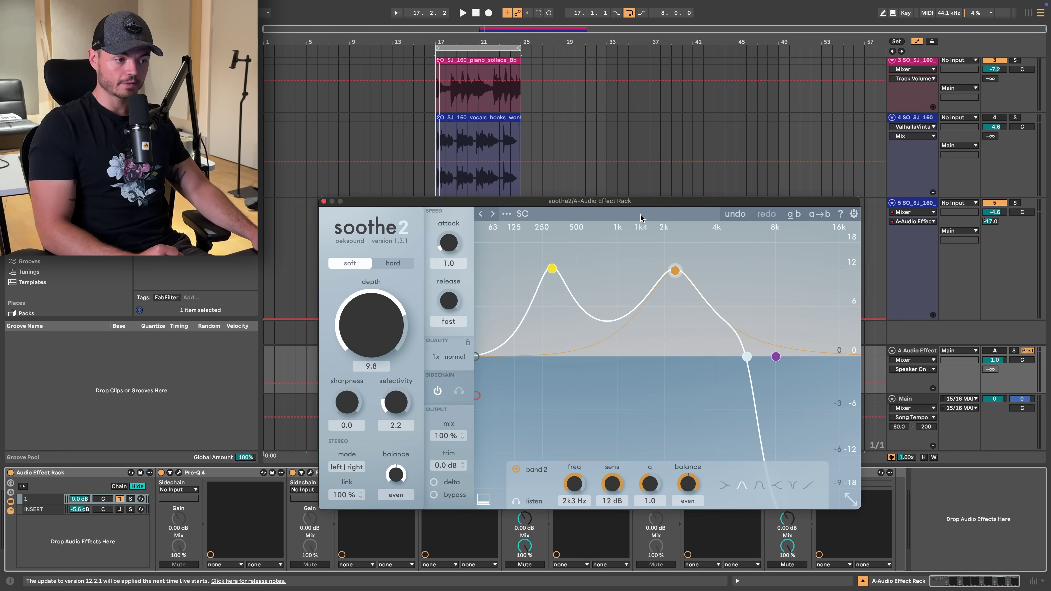
left_click_drag(654, 206, 862, 43)
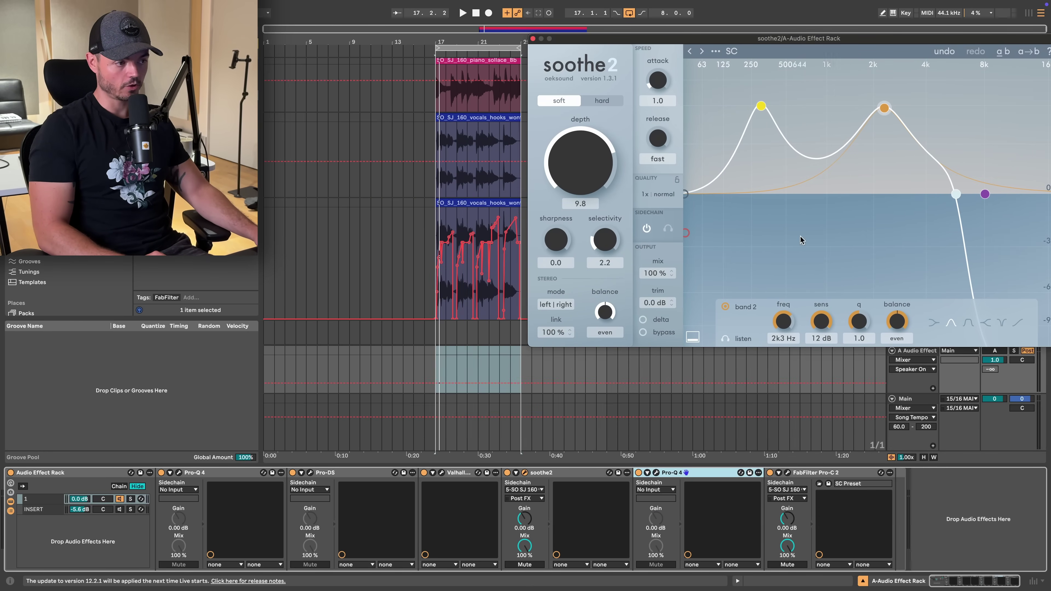
key("space")
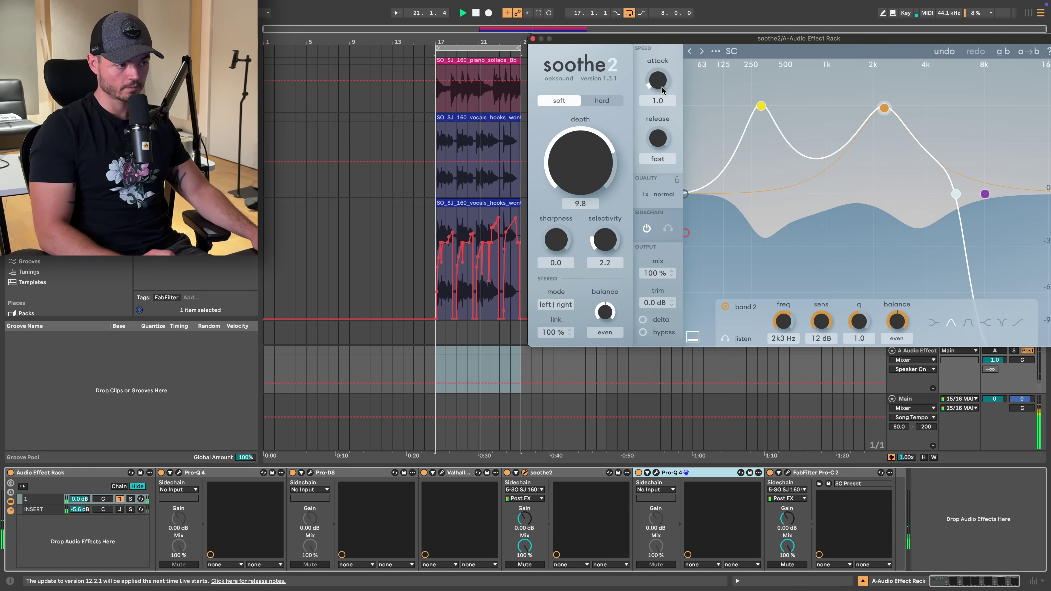
key("space")
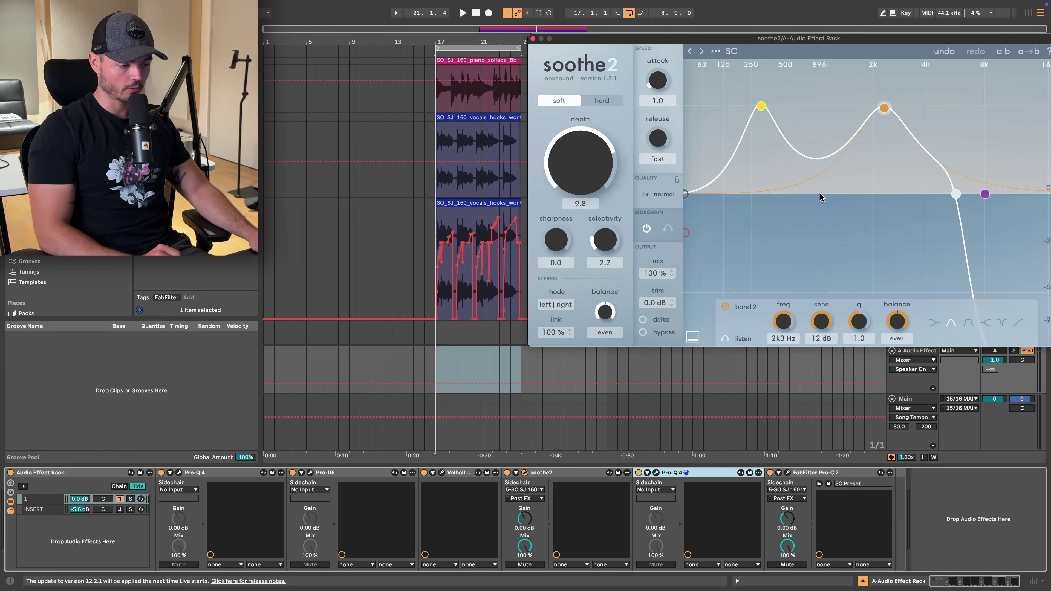
Inspect the curves of the second and first Pro-Q 4 on return A, and open Pro-C 2
left_click(657, 472)
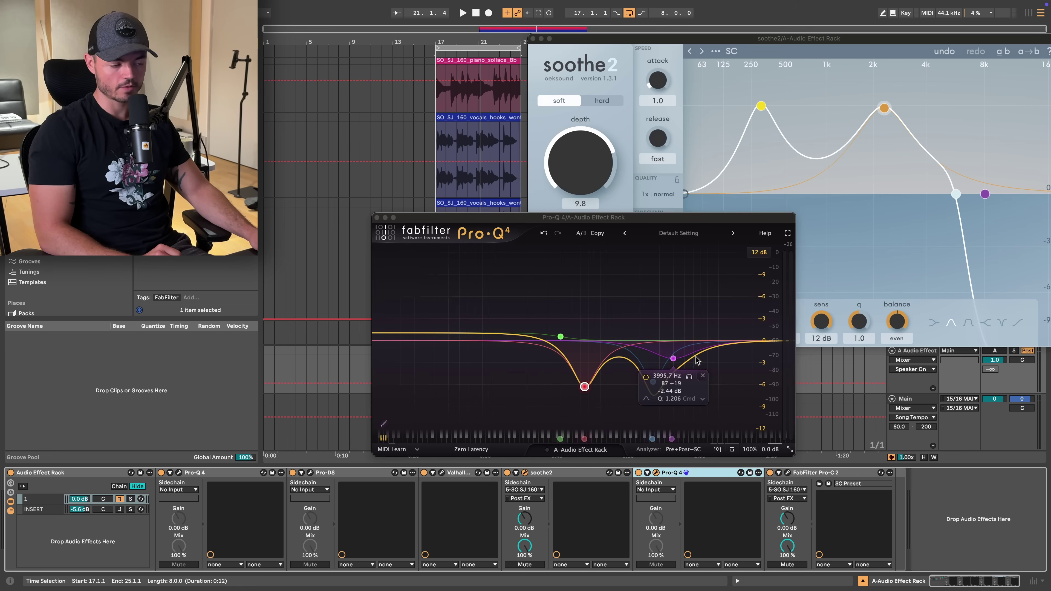
left_click(376, 218)
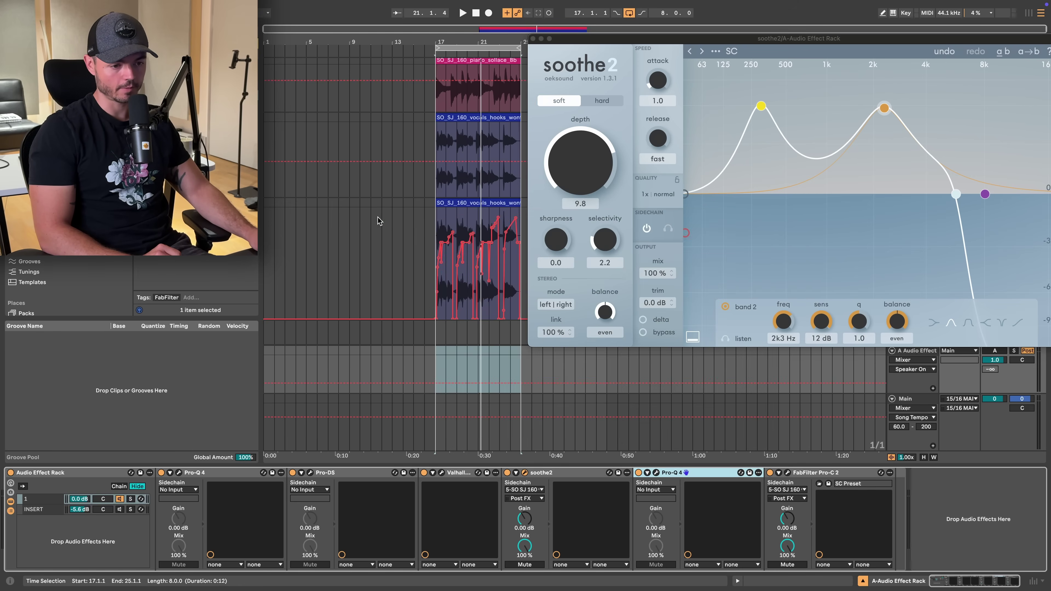
left_click(179, 472)
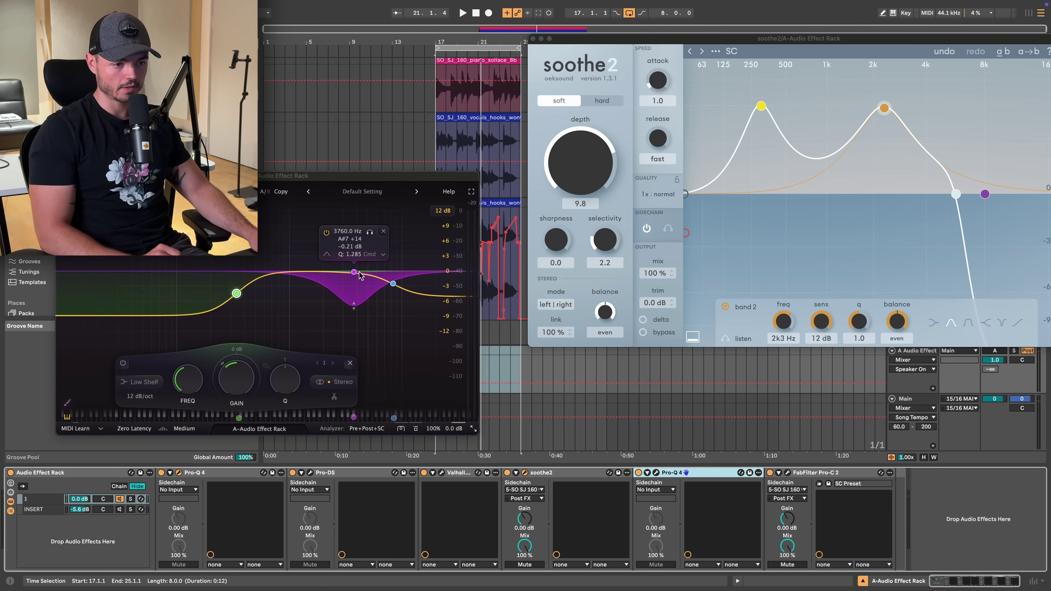
left_click(788, 473)
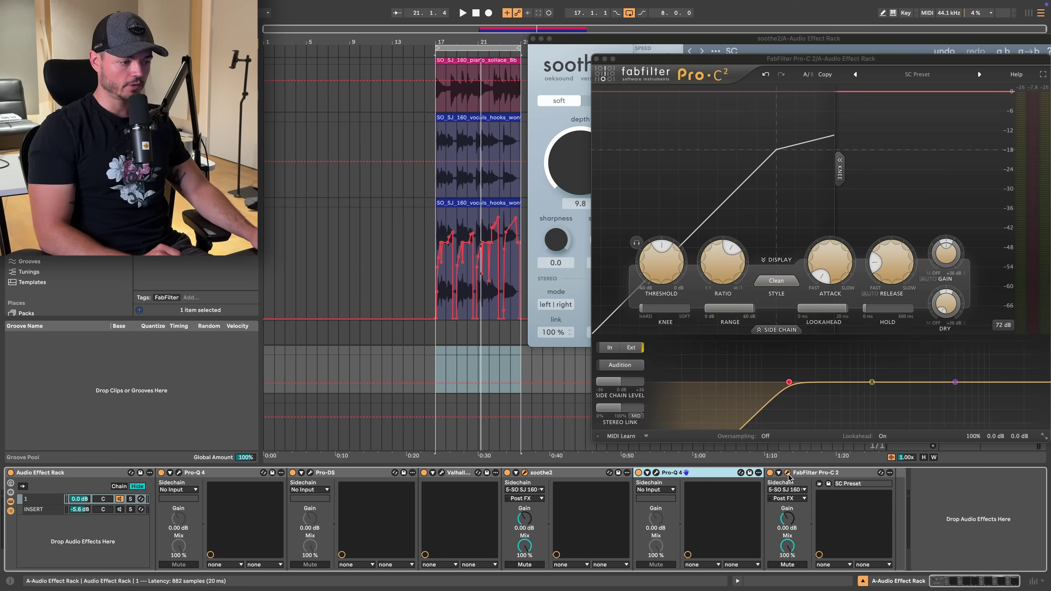
Move the Pro-C 2 window aside, watch its gain reduction during playback, and switch on return A with its volume at 1.1 dB
left_click_drag(841, 59, 735, 77)
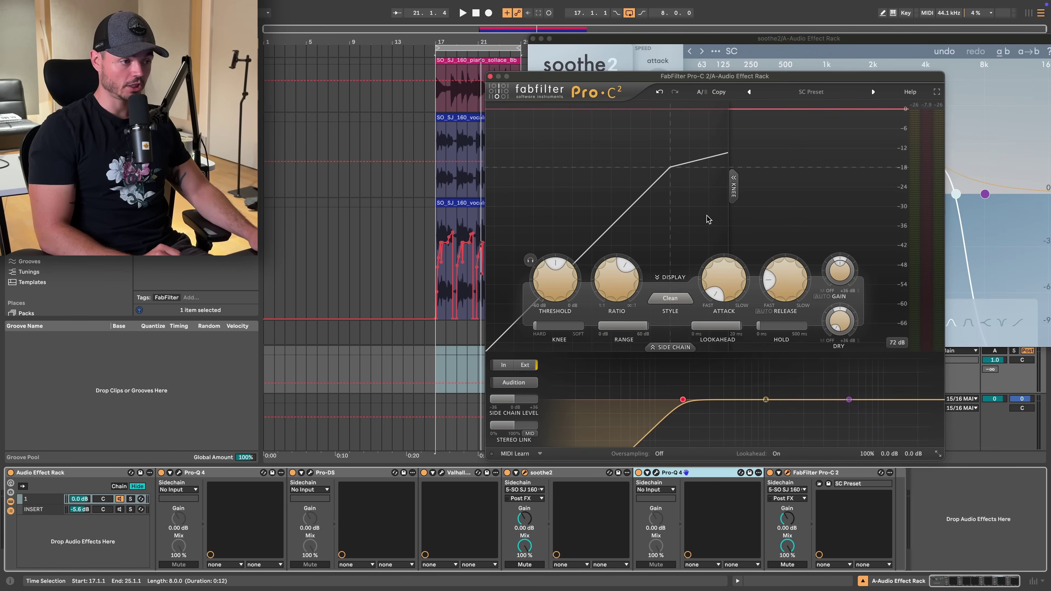
key("space")
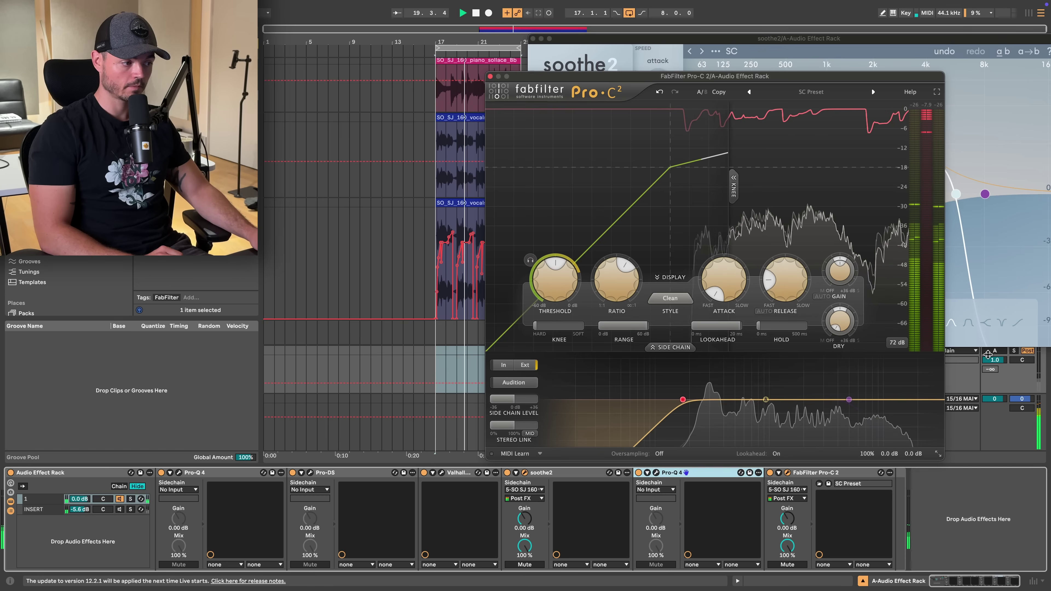
left_click(1000, 367)
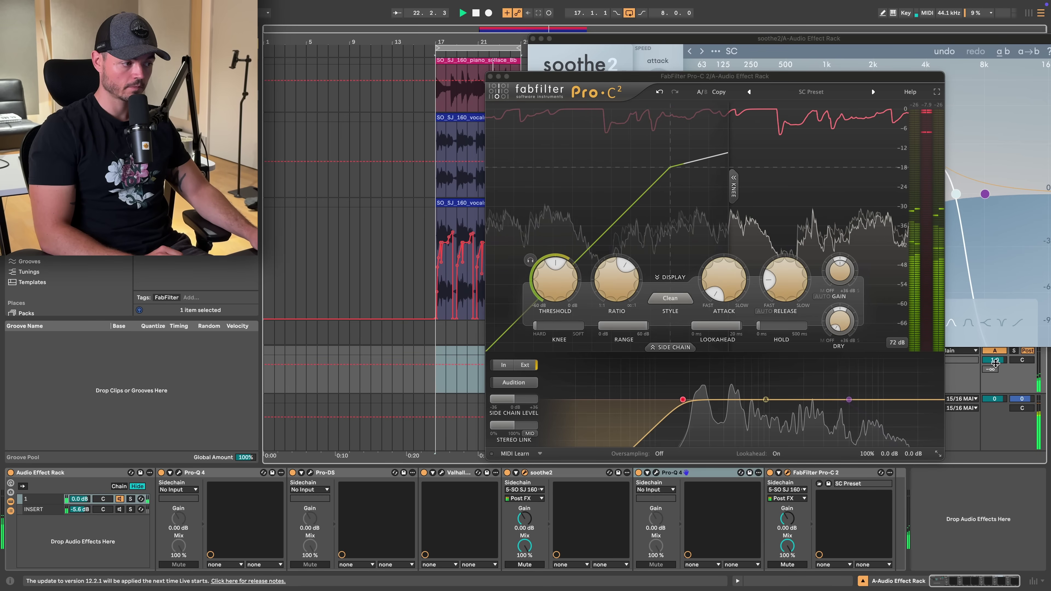
left_click_drag(995, 365, 994, 362)
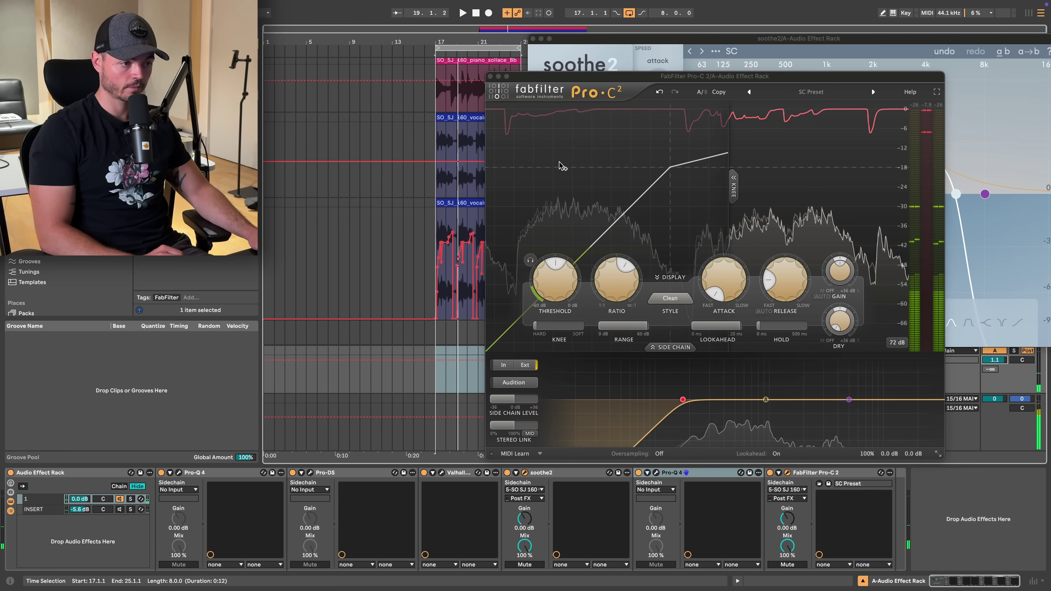
Close the Pro-C 2 and soothe2 windows and solo vocal track 5
left_click(490, 76)
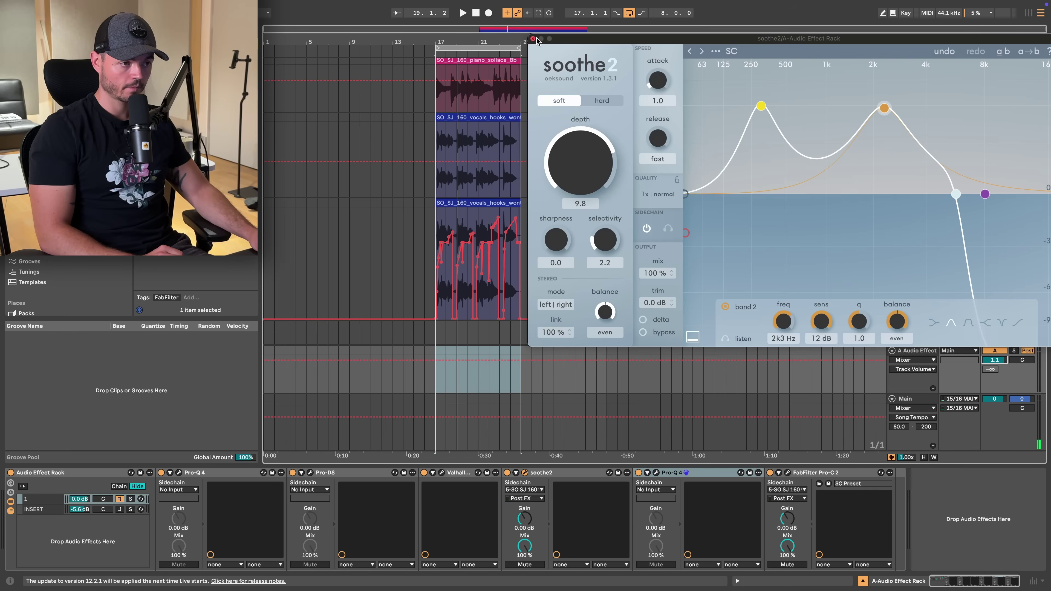
left_click(533, 39)
left_click(1017, 203)
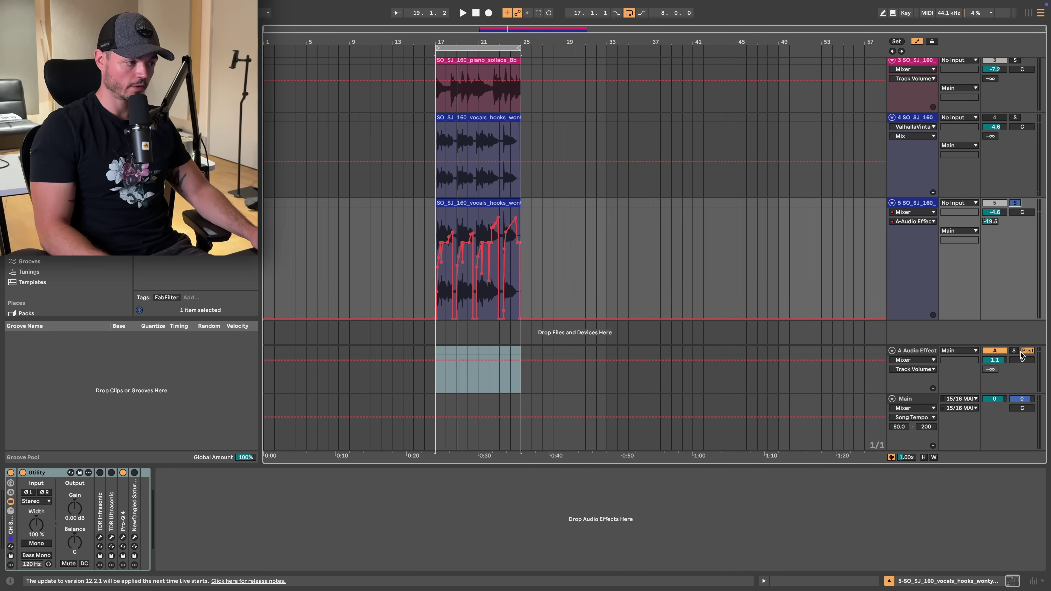
Audition return A soloed during playback, then unsolo it and compare the vocal with the return switched off and on
left_click(1015, 351)
key("space")
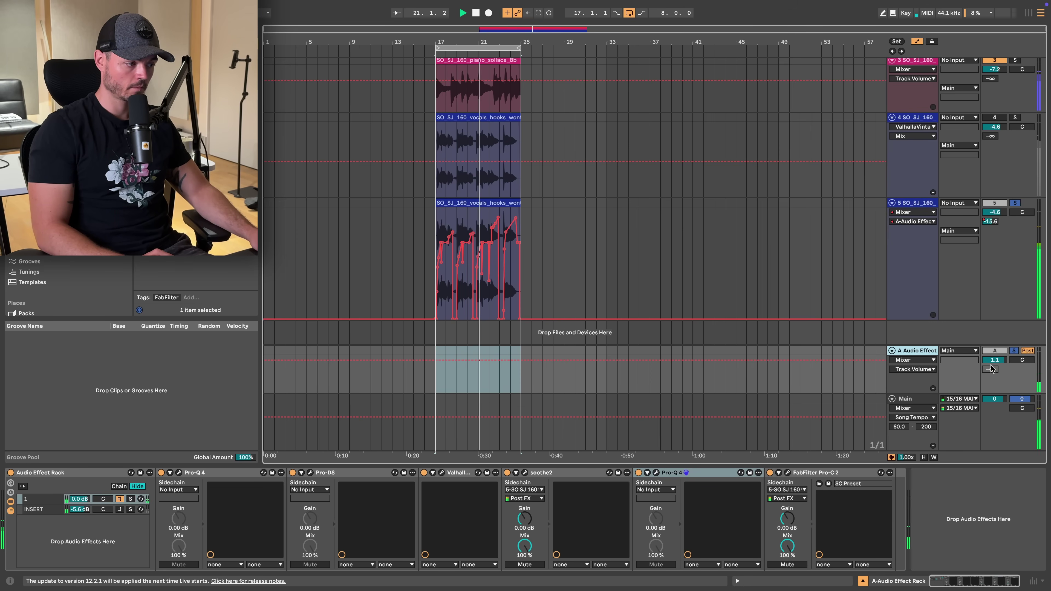
left_click(1014, 351)
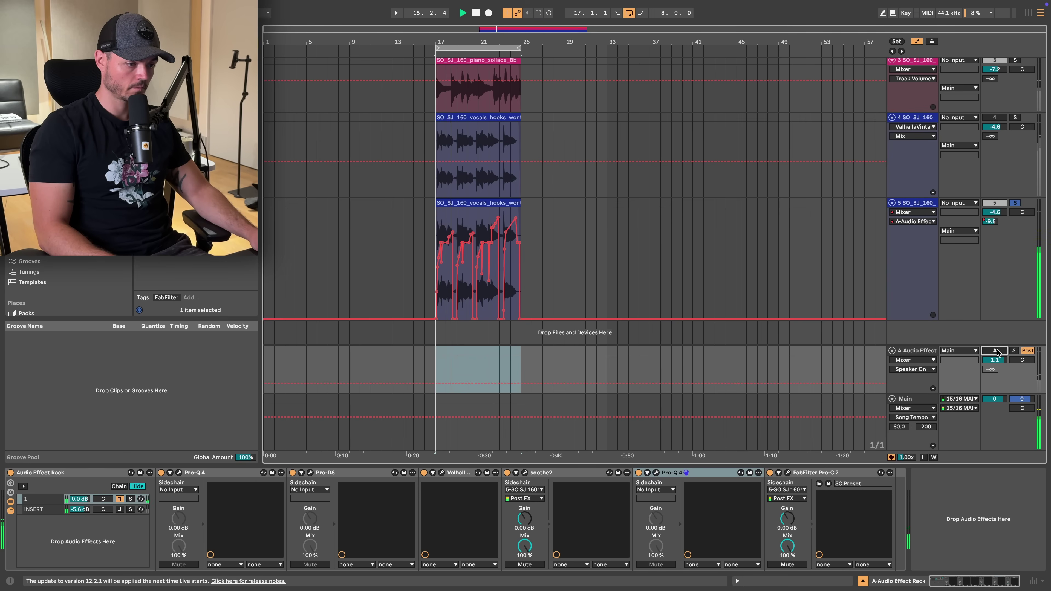
left_click(996, 351)
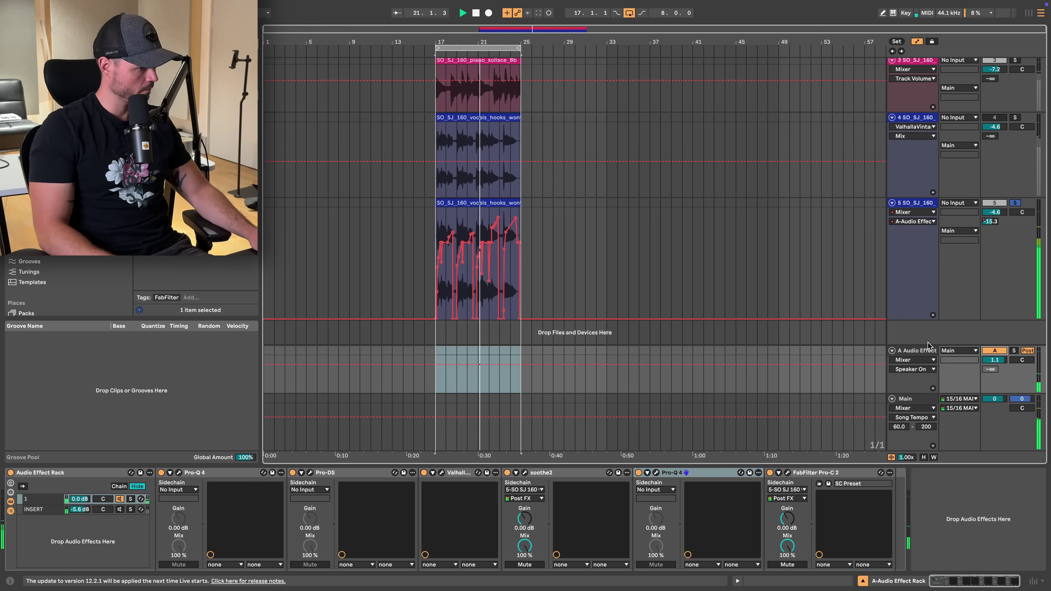
Set the decay of return A's ValhallaVintageVerb to 1.49 s
left_click(442, 472)
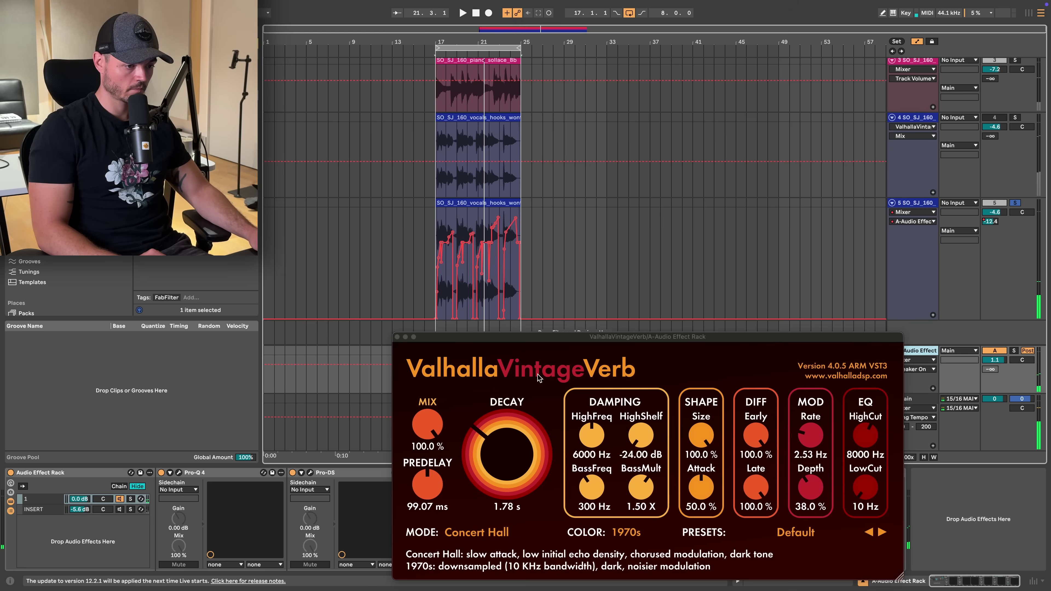
left_click(530, 459)
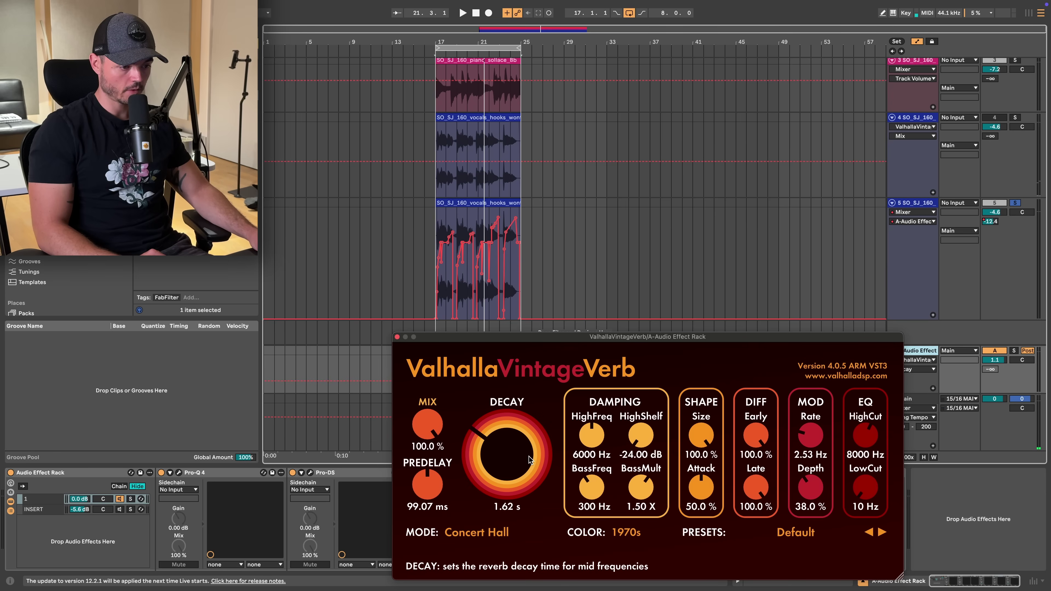
left_click_drag(531, 459, 531, 470)
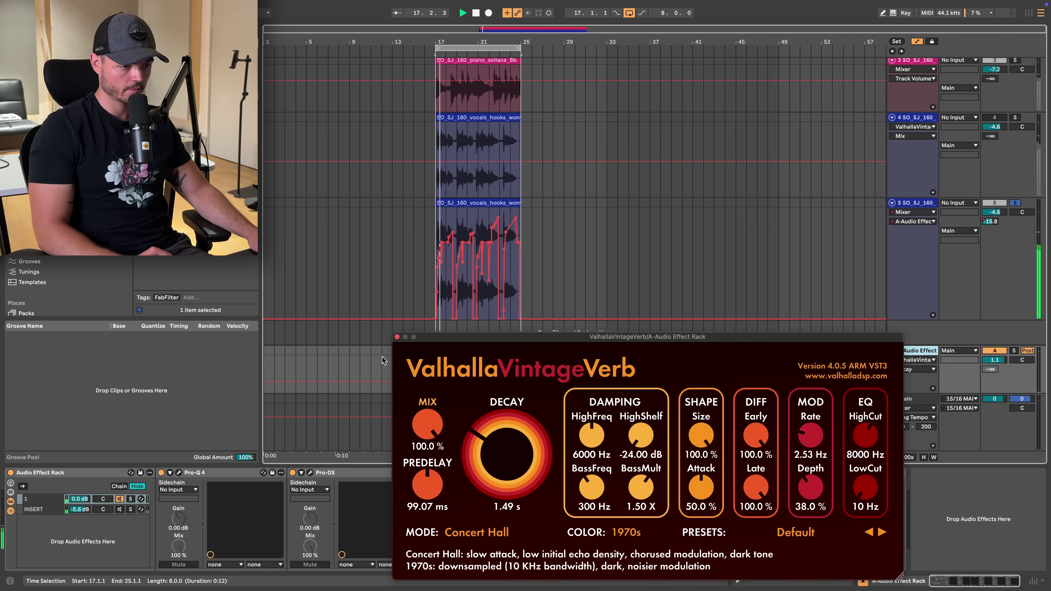
Unsolo vocal track 5 to hear it with the piano, review the ValhallaVintageVerb settings again, and close the reverb window
left_click(1014, 203)
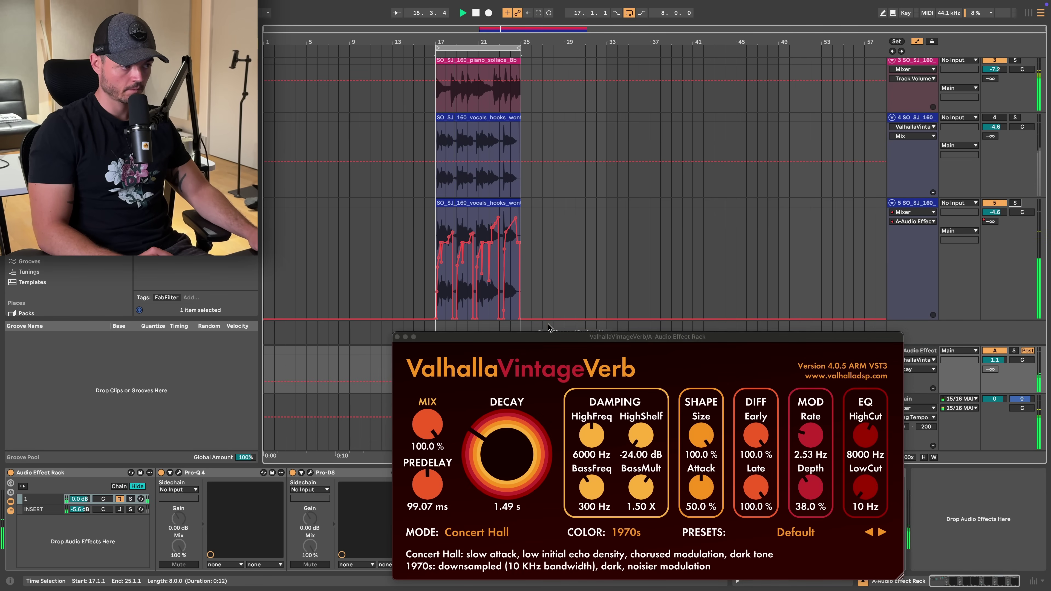
left_click(397, 336)
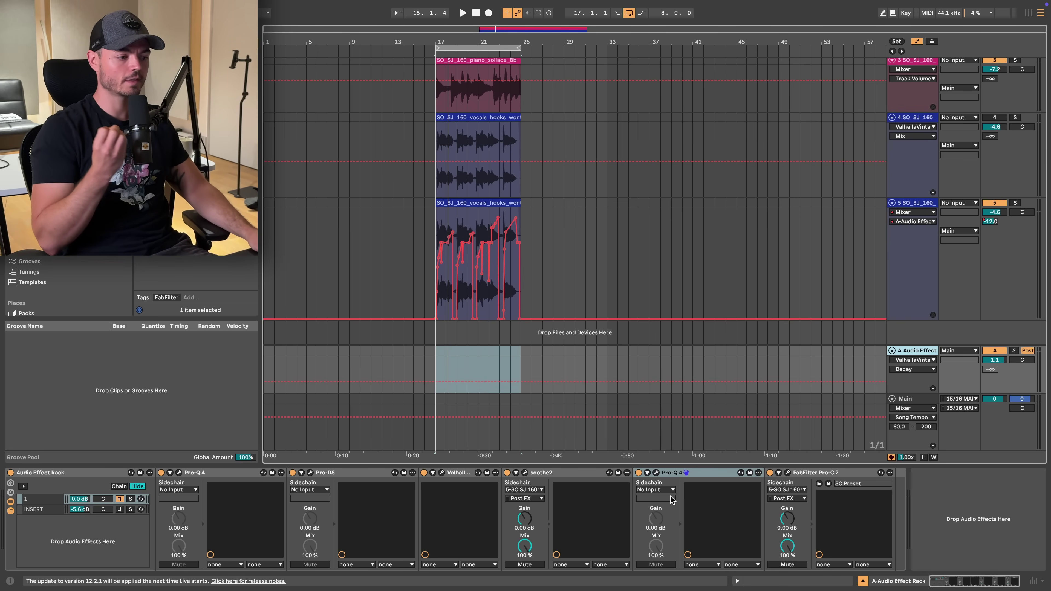
left_click(441, 472)
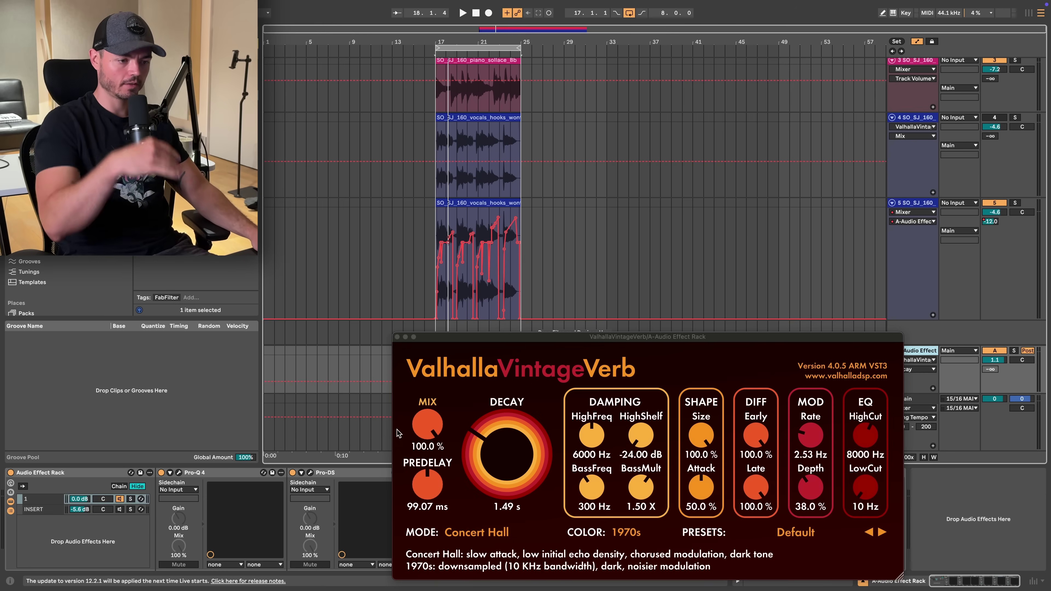
left_click(397, 337)
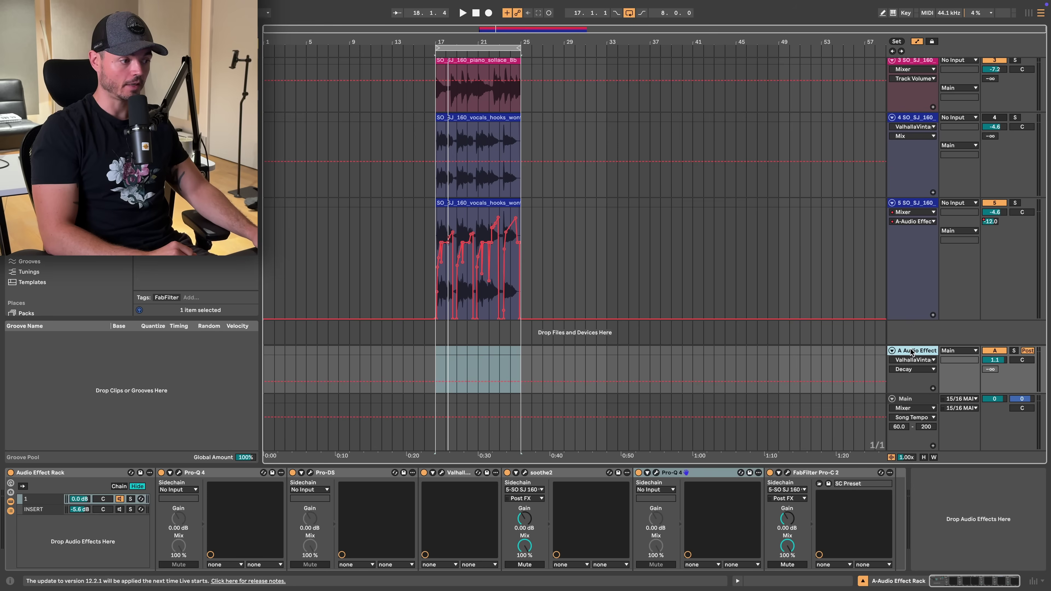